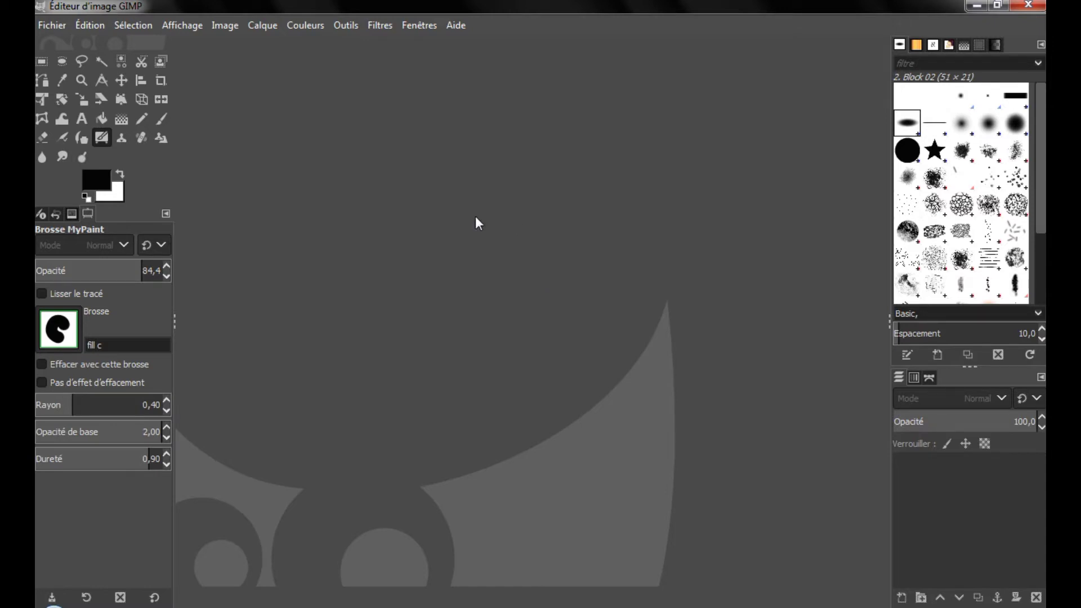
Step: Create a new image 920 px wide and 920 px high
{"action": "left_click", "coordinate": [47, 26]}
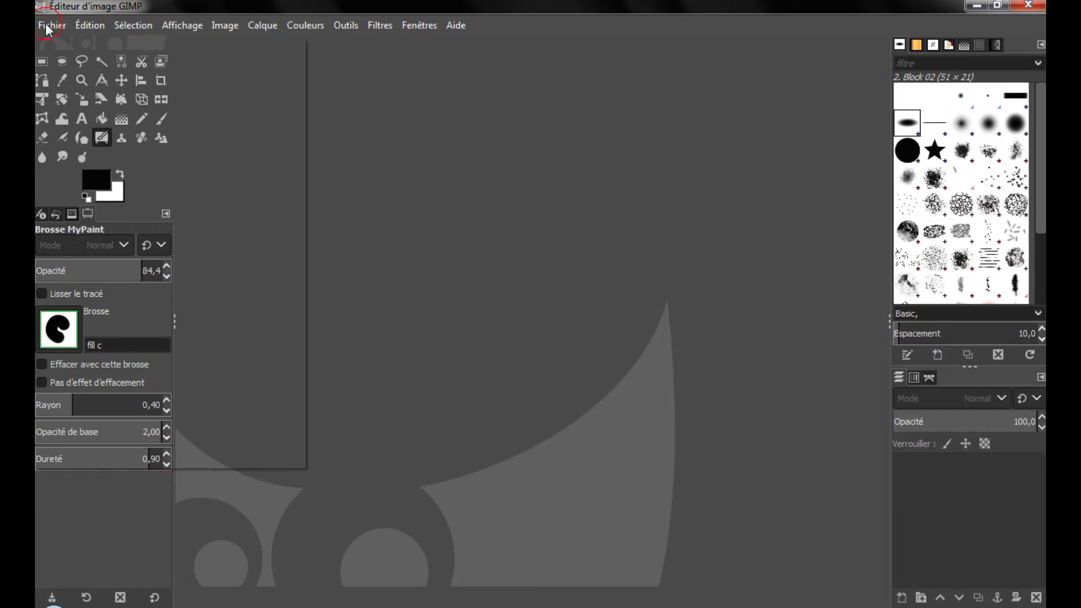
{"action": "left_click", "coordinate": [153, 2]}
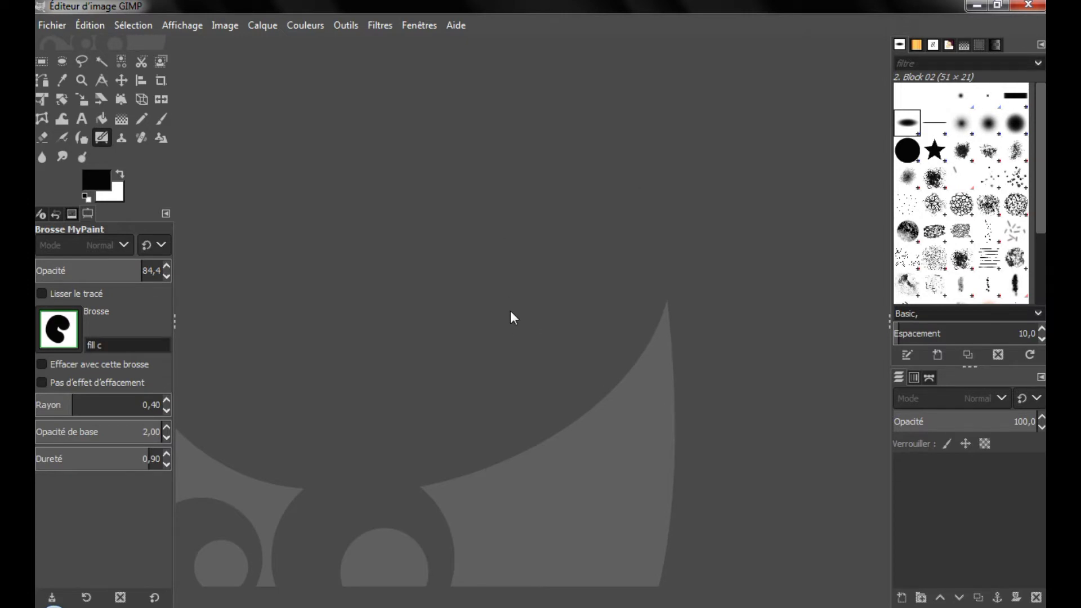
{"action": "left_click", "coordinate": [57, 26]}
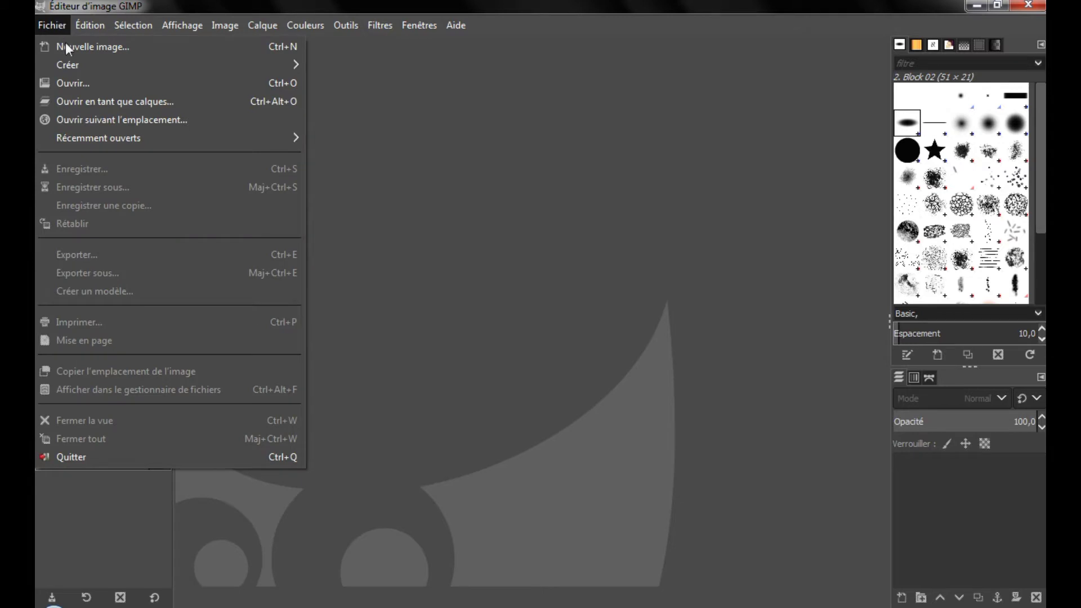
{"action": "left_click", "coordinate": [118, 49]}
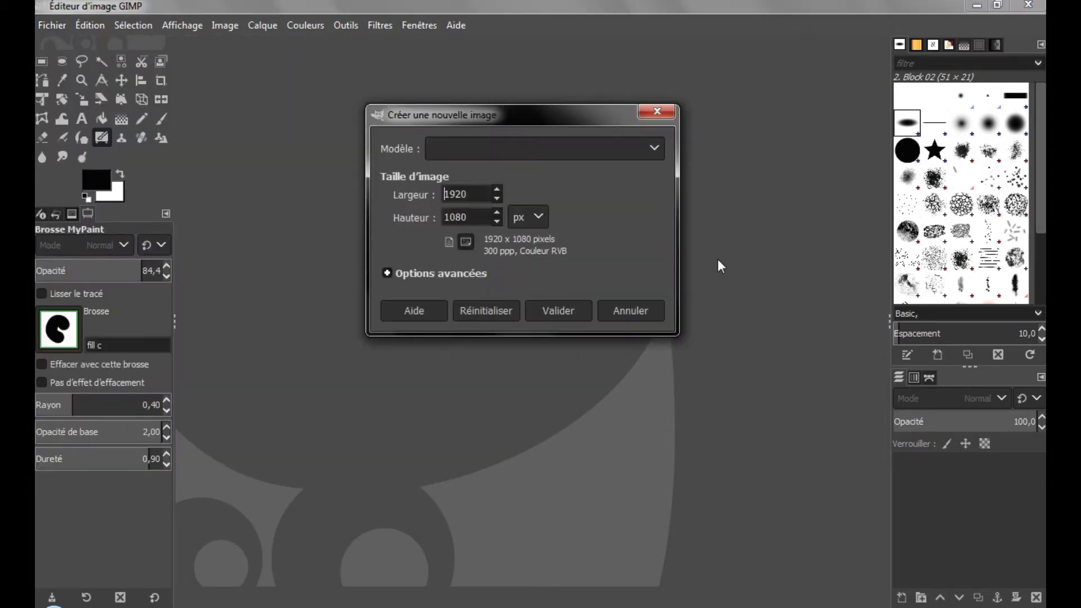
{"action": "double_click", "coordinate": [472, 192]}
{"action": "type", "text": "9"}
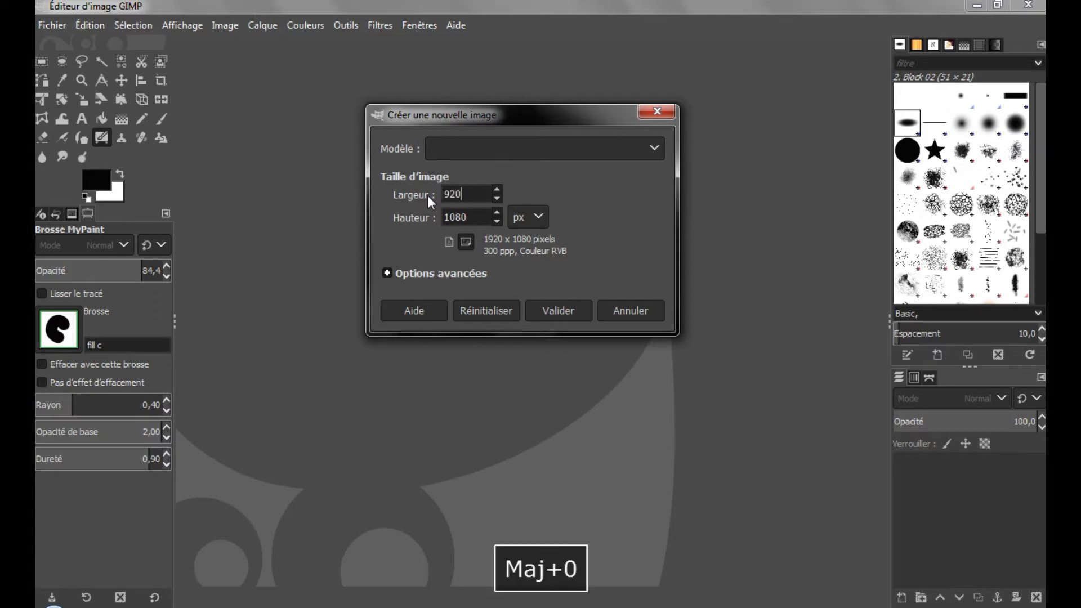
{"action": "double_click", "coordinate": [446, 219]}
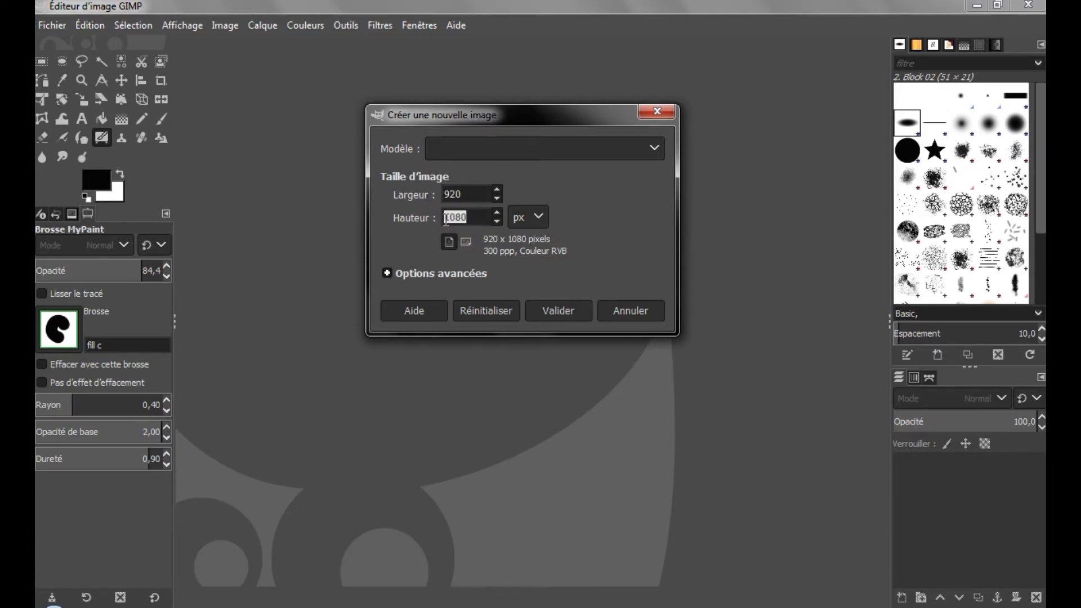
{"action": "type", "text": "920"}
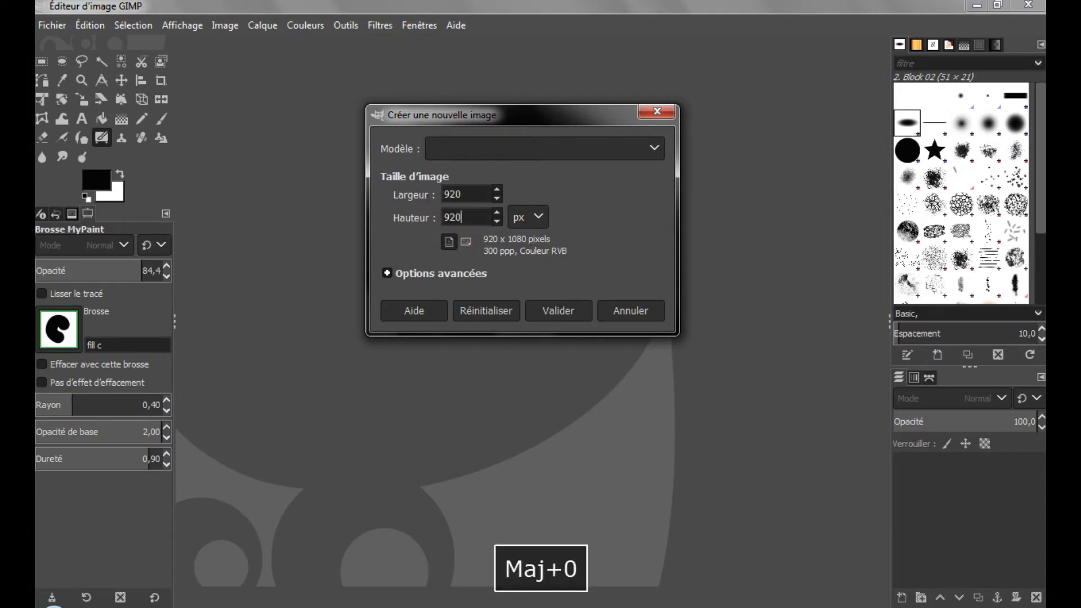
{"action": "left_click", "coordinate": [545, 312]}
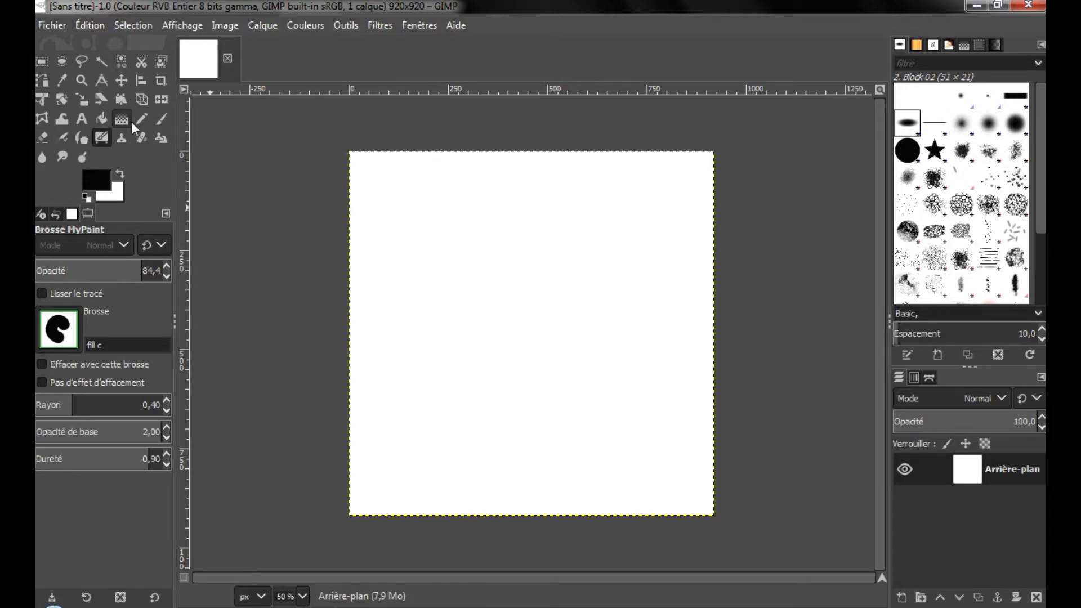
{"action": "left_click", "coordinate": [161, 118]}
{"action": "mouse_move", "coordinate": [476, 256]}
{"action": "left_mouse_down"}
{"action": "mouse_move", "coordinate": [531, 302]}
{"action": "mouse_move", "coordinate": [487, 329]}
{"action": "mouse_move", "coordinate": [491, 366]}
{"action": "left_mouse_up"}
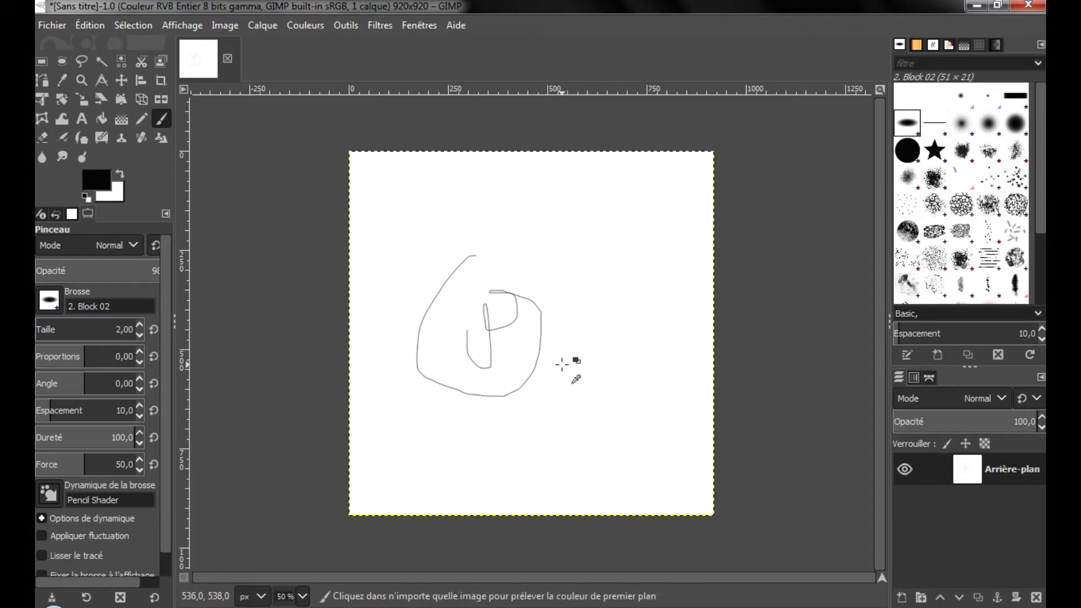
{"action": "key", "text": "ctrl+z"}
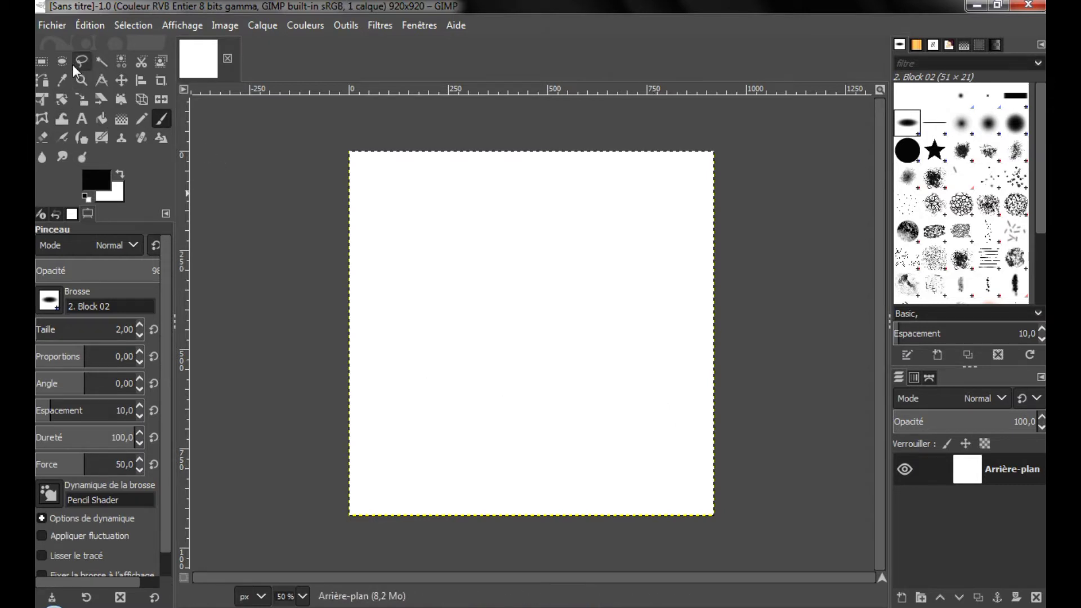
Step: Add a horizontal guide at 50 % of the image height
{"action": "left_click", "coordinate": [230, 30]}
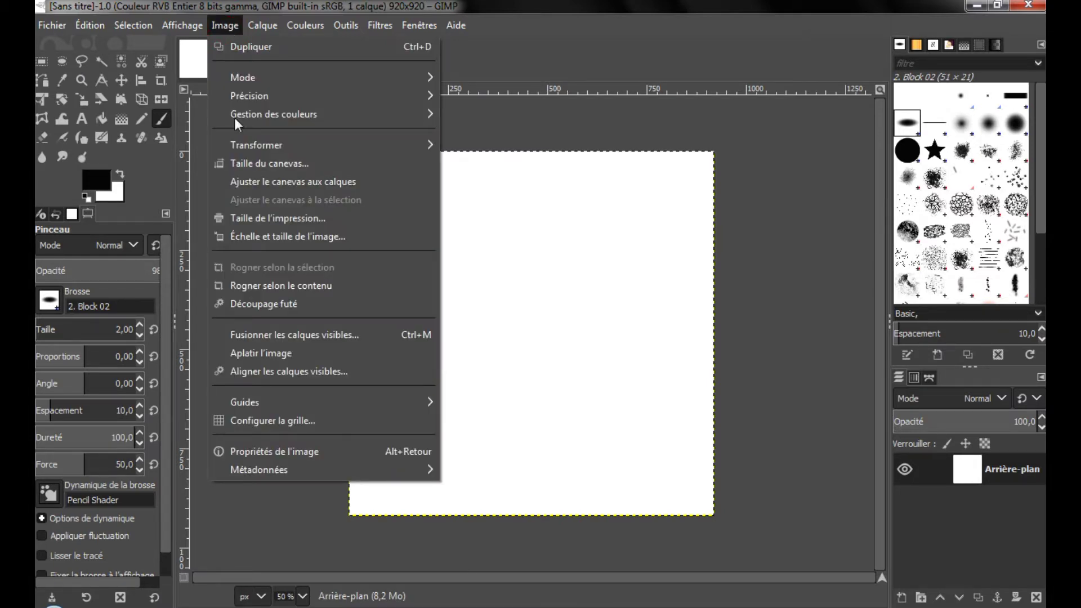
{"action": "mouse_move", "coordinate": [369, 411]}
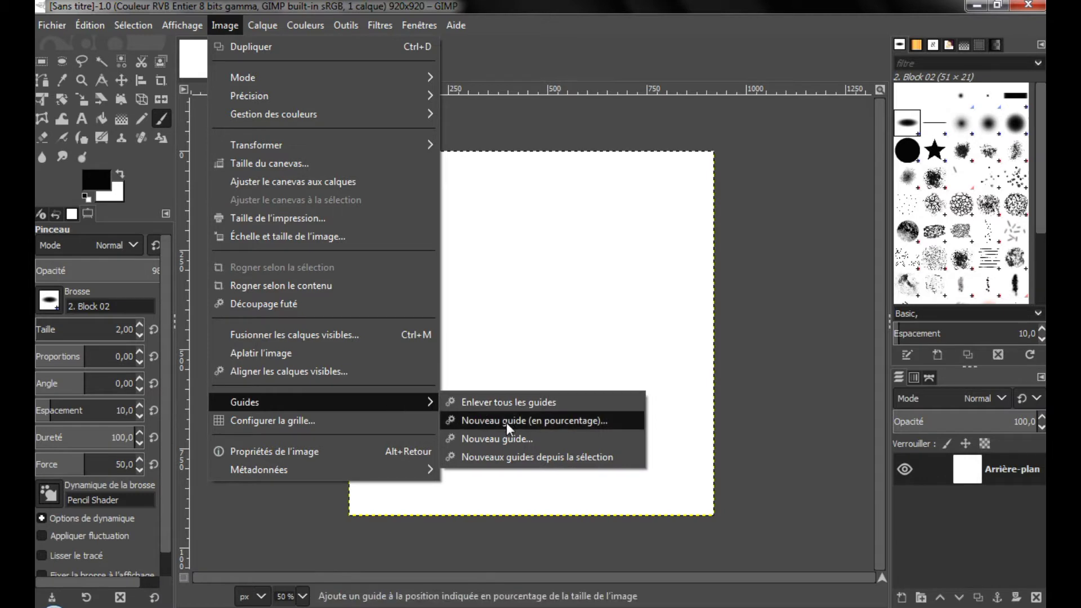
{"action": "left_click", "coordinate": [530, 421]}
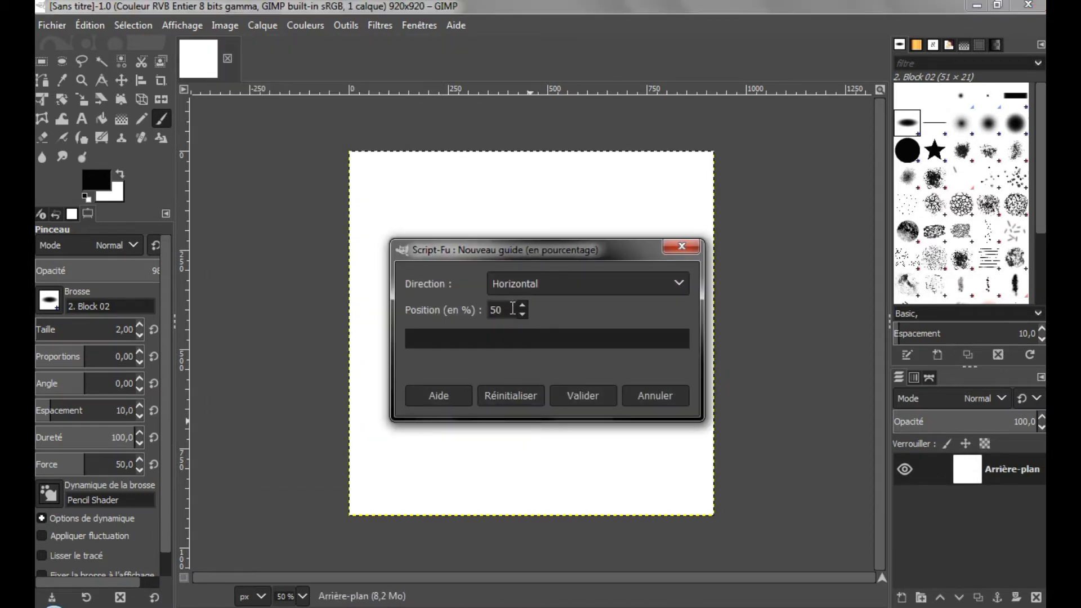
{"action": "double_click", "coordinate": [508, 309]}
{"action": "left_click", "coordinate": [584, 394]}
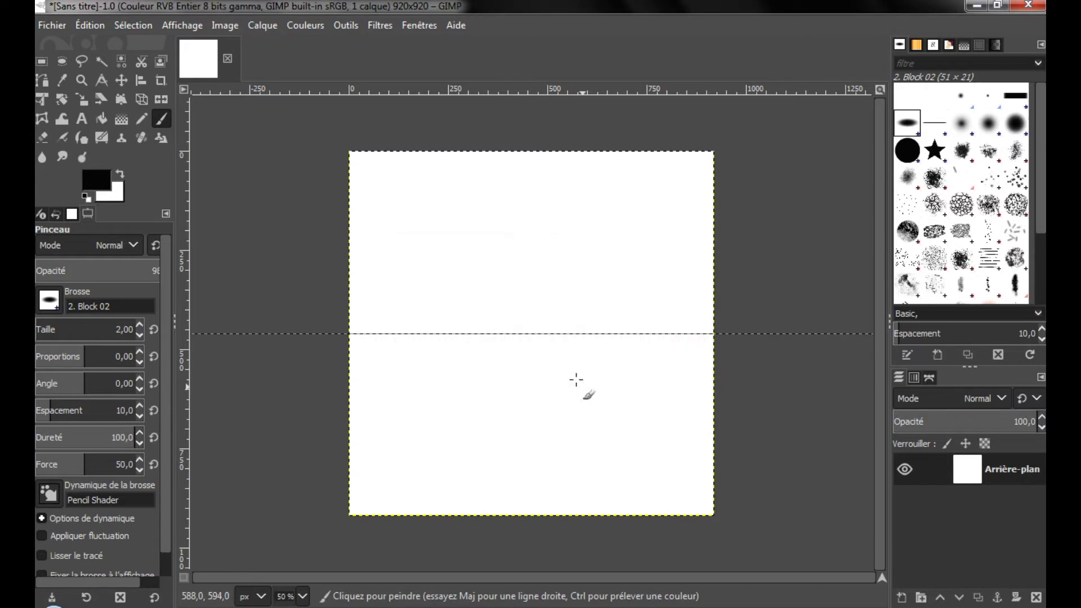
Step: Add a vertical guide by percentage through the middle of the image
{"action": "left_click", "coordinate": [231, 26]}
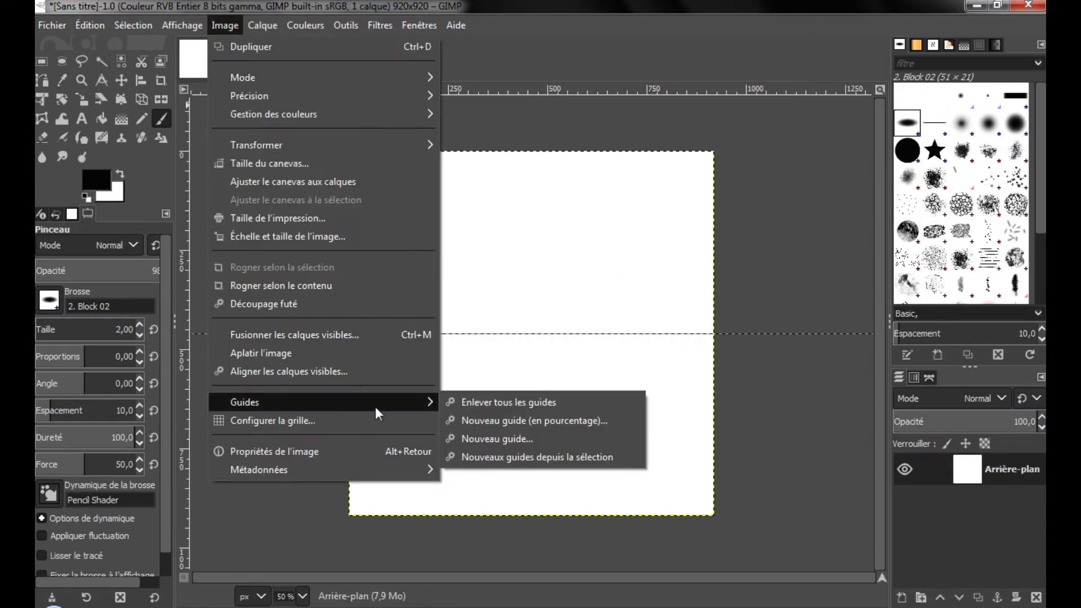
{"action": "mouse_move", "coordinate": [431, 405]}
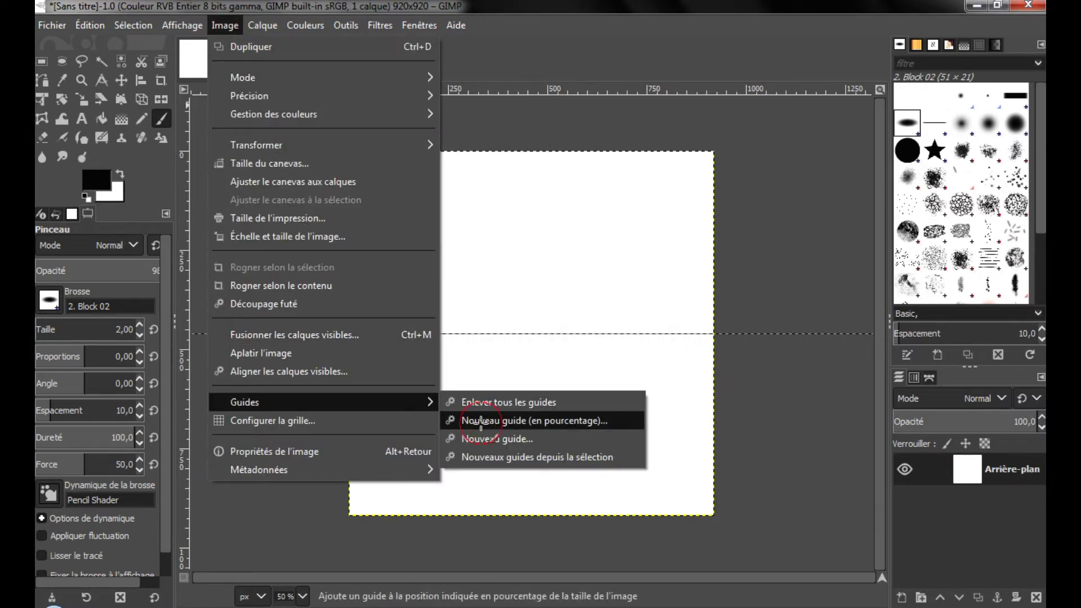
{"action": "left_click", "coordinate": [482, 425]}
{"action": "left_click", "coordinate": [580, 287]}
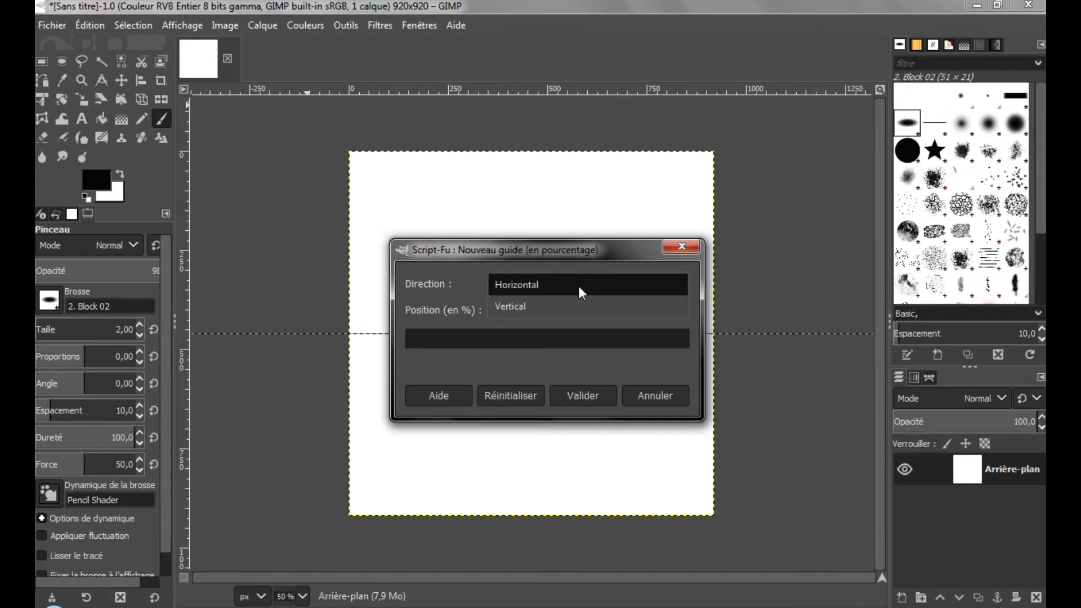
{"action": "left_click", "coordinate": [571, 307]}
{"action": "left_click", "coordinate": [583, 396]}
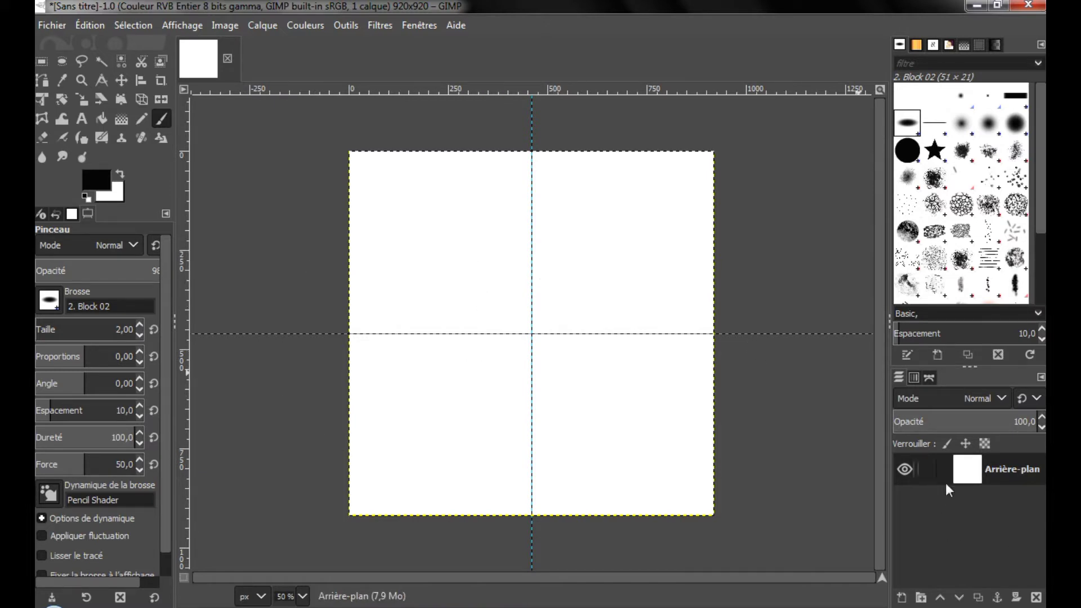
{"action": "left_click", "coordinate": [902, 599]}
{"action": "type", "text": "RS"}
{"action": "left_click", "coordinate": [899, 580]}
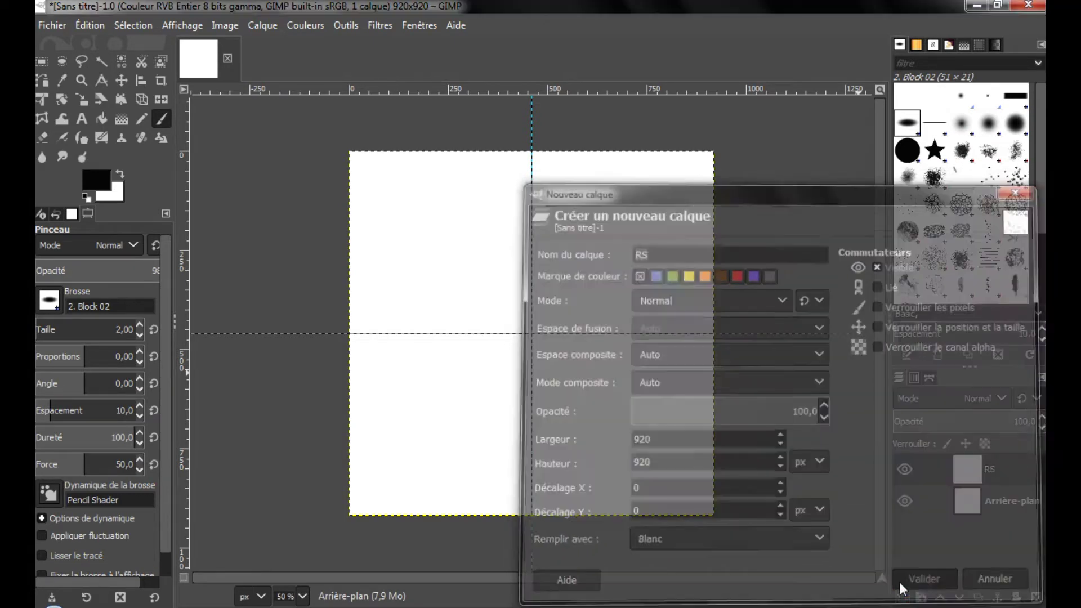
{"action": "right_click", "coordinate": [975, 478]}
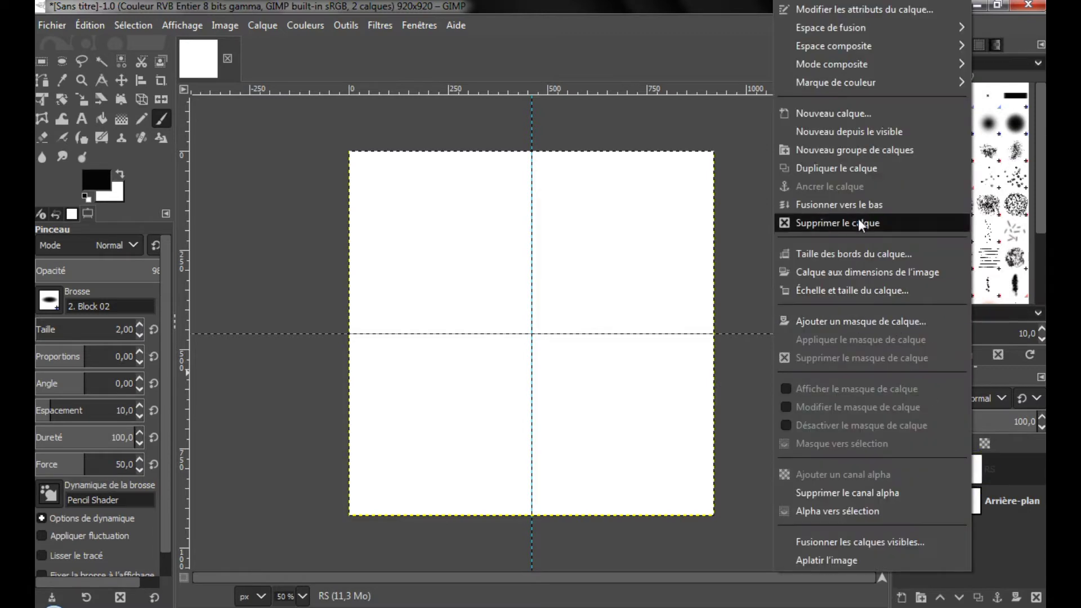
{"action": "left_click", "coordinate": [856, 219]}
Step: Add a new layer named RS above the background, filled with transparency
{"action": "left_click", "coordinate": [902, 597]}
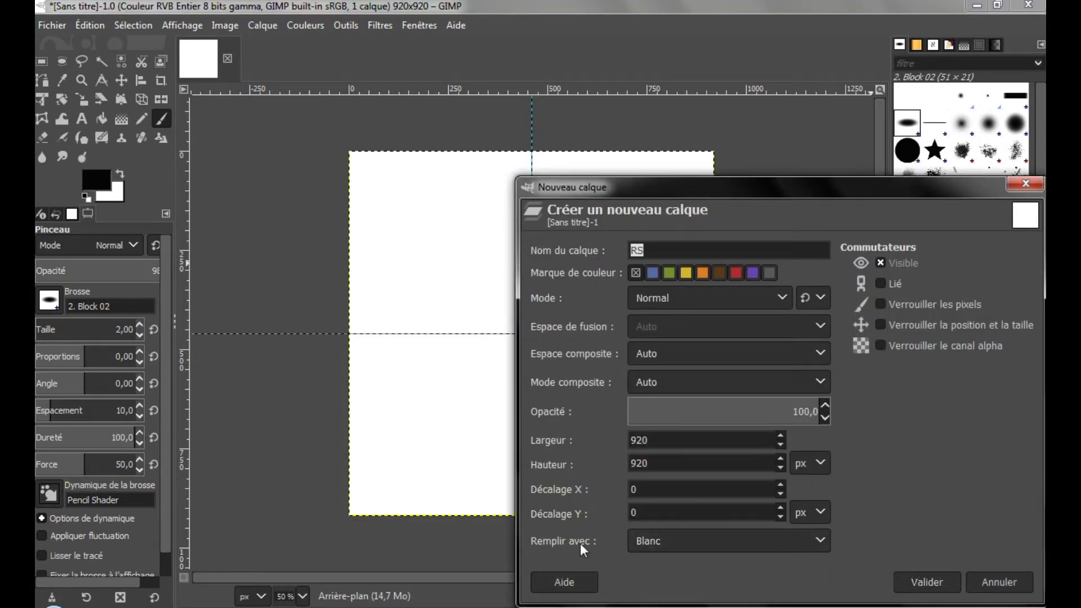
{"action": "left_click", "coordinate": [822, 541]}
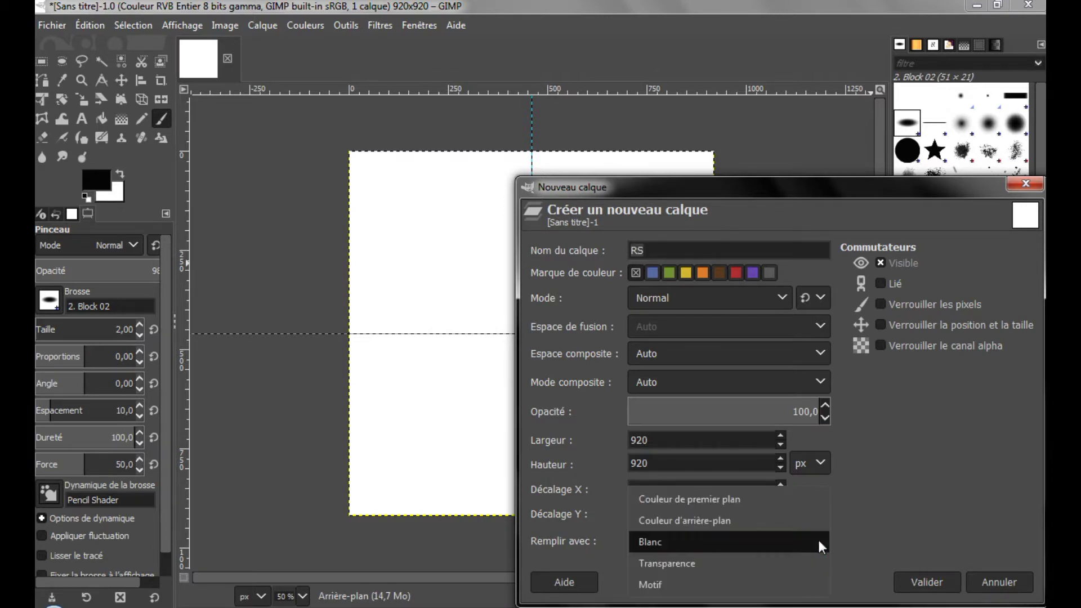
{"action": "left_click", "coordinate": [742, 564]}
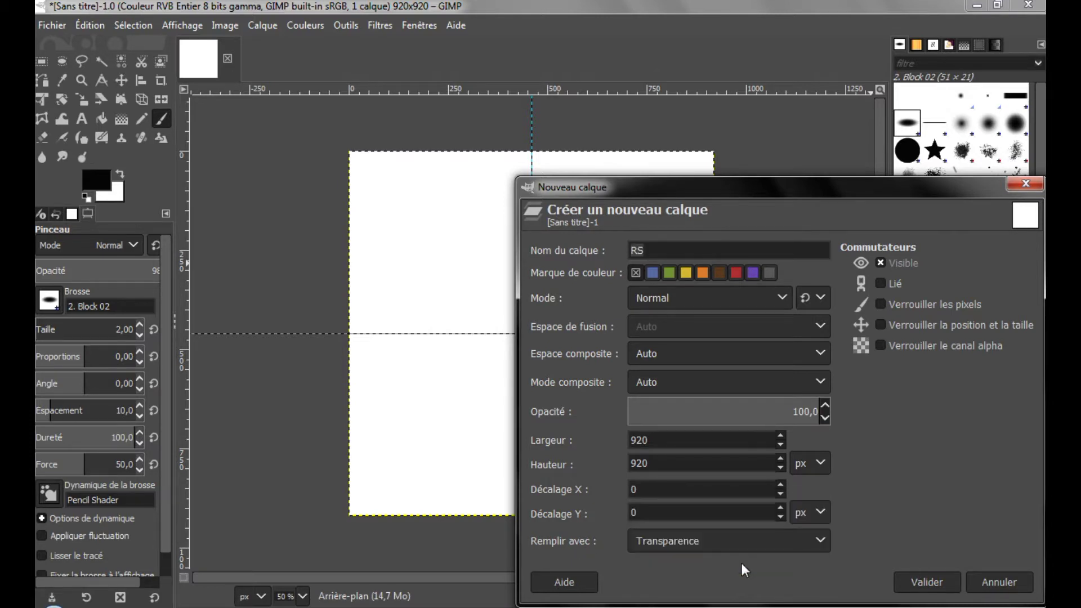
{"action": "left_click", "coordinate": [929, 582]}
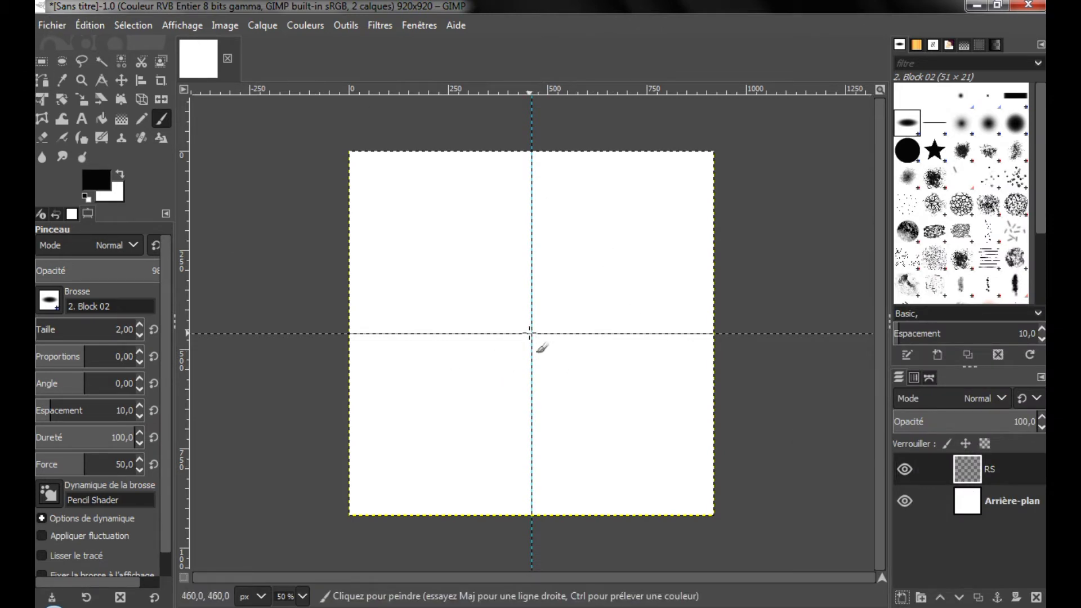
Step: Make a circular selection of about 872 × 872 px, expanded from the centre where the two guides cross
{"action": "left_click", "coordinate": [62, 63]}
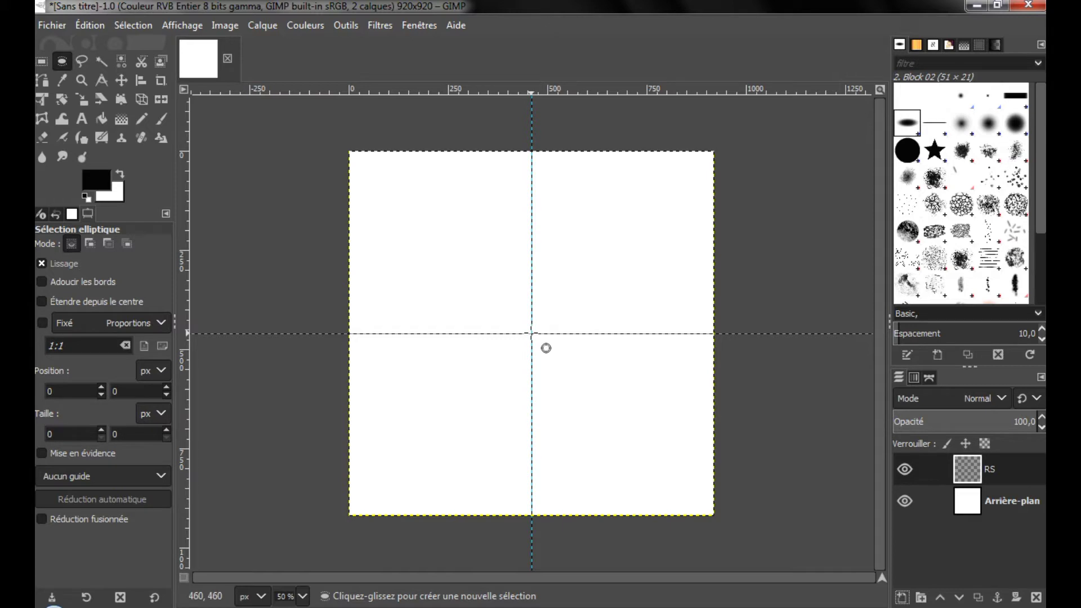
{"action": "key", "text": "F9"}
{"action": "left_click_drag", "start_coordinate": [532, 334], "coordinate": [622, 435]}
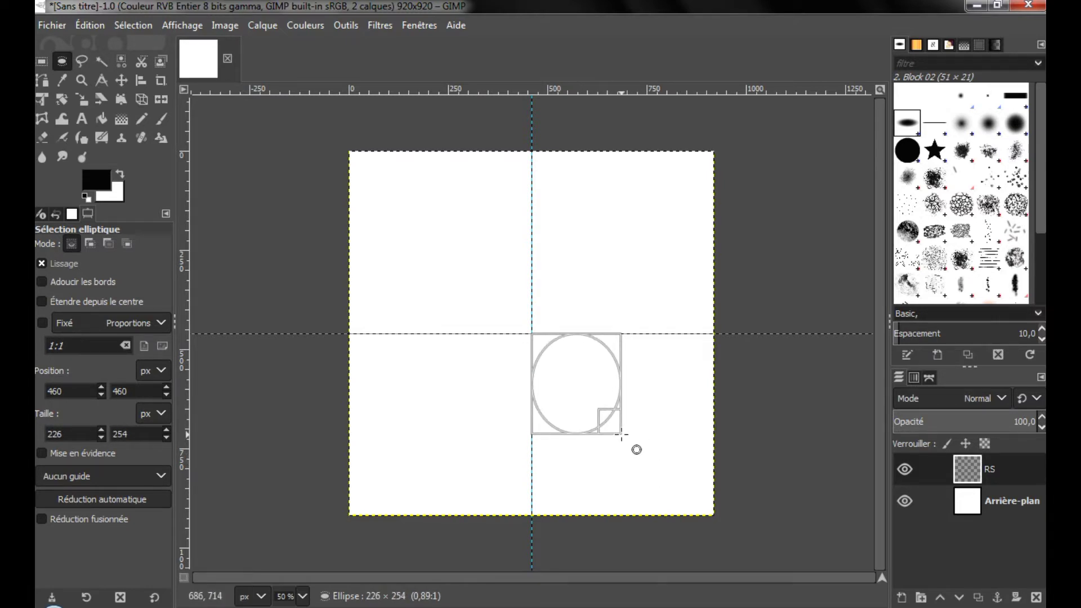
{"action": "key", "text": "ctrl"}
{"action": "left_click_drag", "start_coordinate": [622, 435], "coordinate": [685, 506]}
{"action": "key", "text": "shift"}
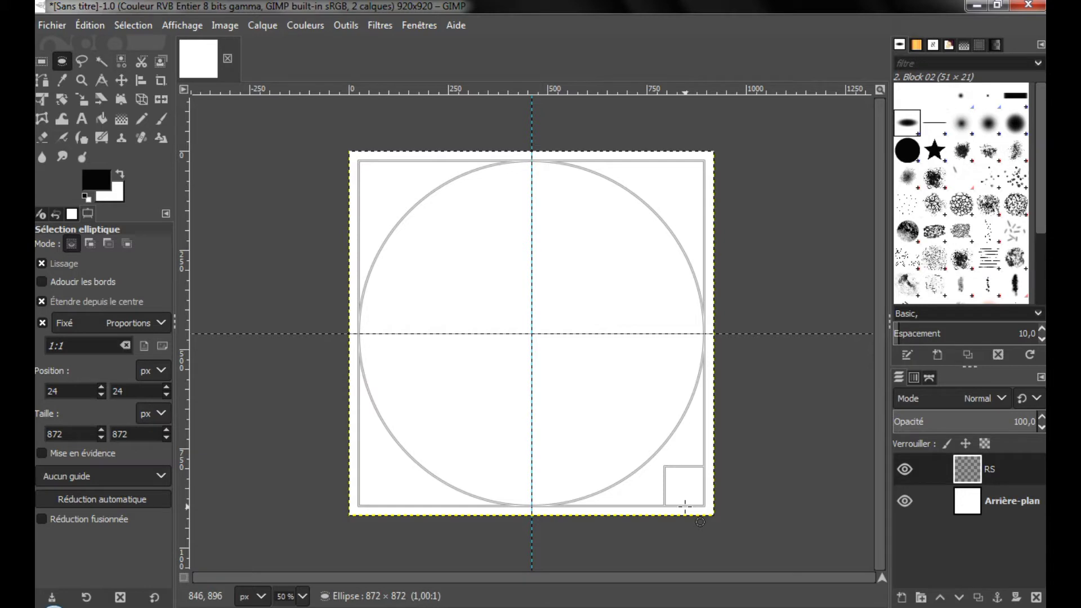
{"action": "left_click_drag", "start_coordinate": [685, 505], "coordinate": [685, 505]}
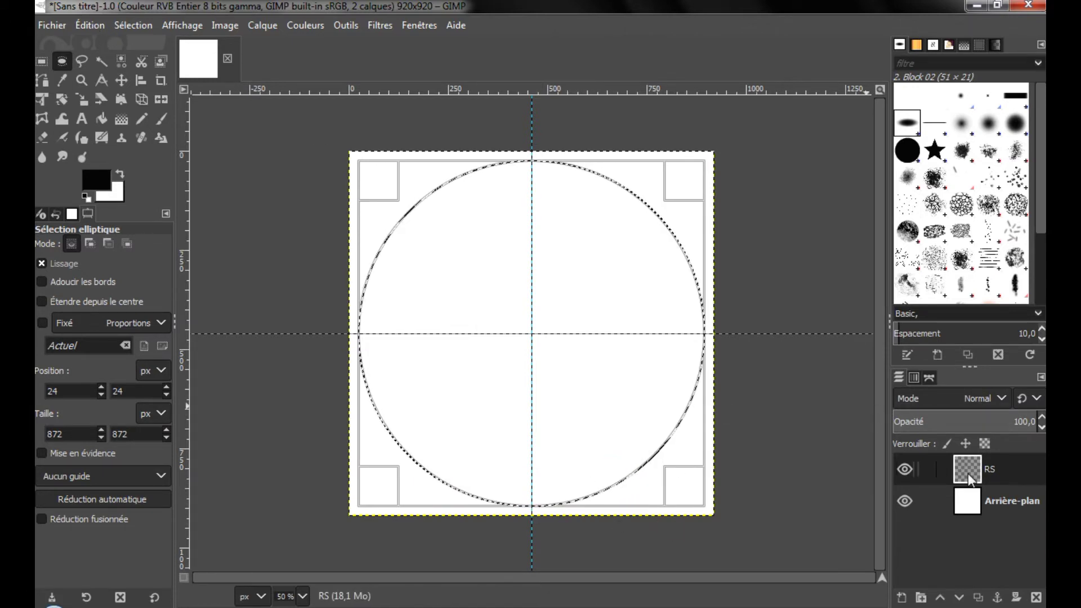
Step: Fill the circular selection on the RS layer with the black foreground colour and remove the selection
{"action": "left_click", "coordinate": [78, 27]}
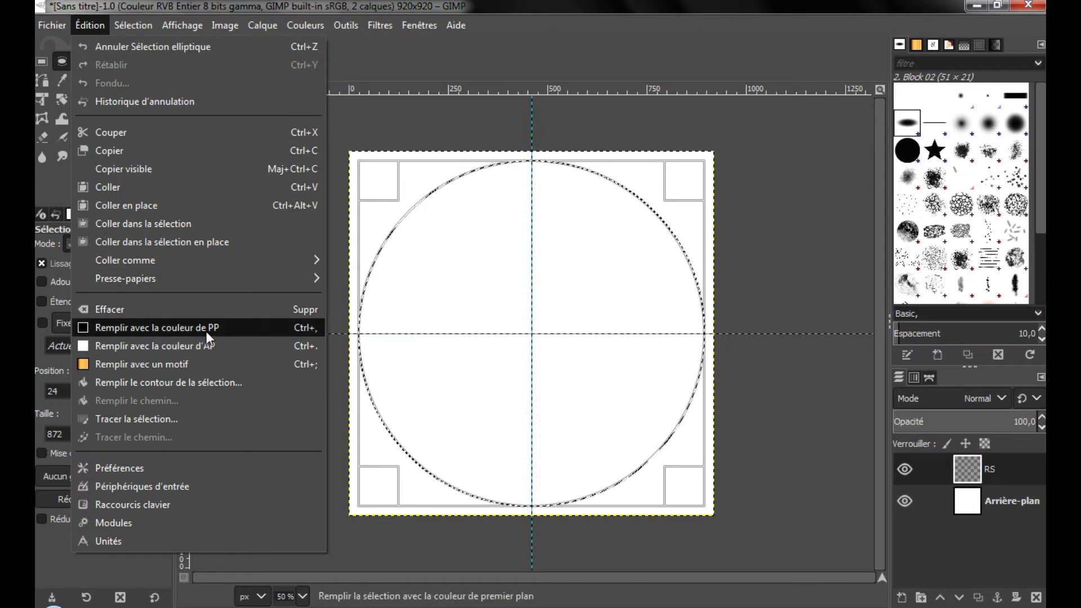
{"action": "left_click", "coordinate": [158, 330]}
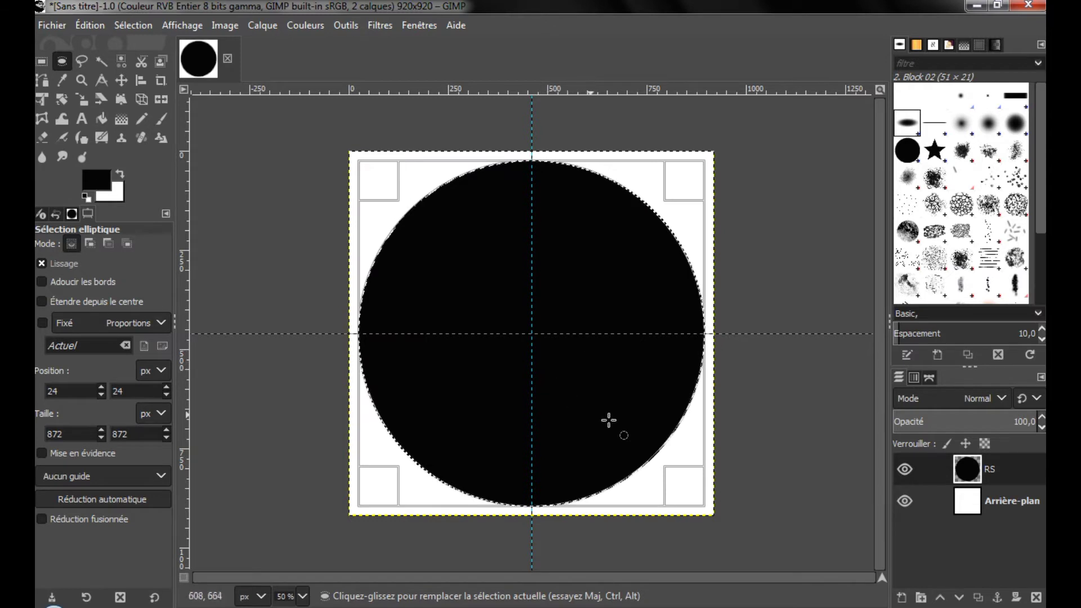
{"action": "right_click", "coordinate": [537, 291]}
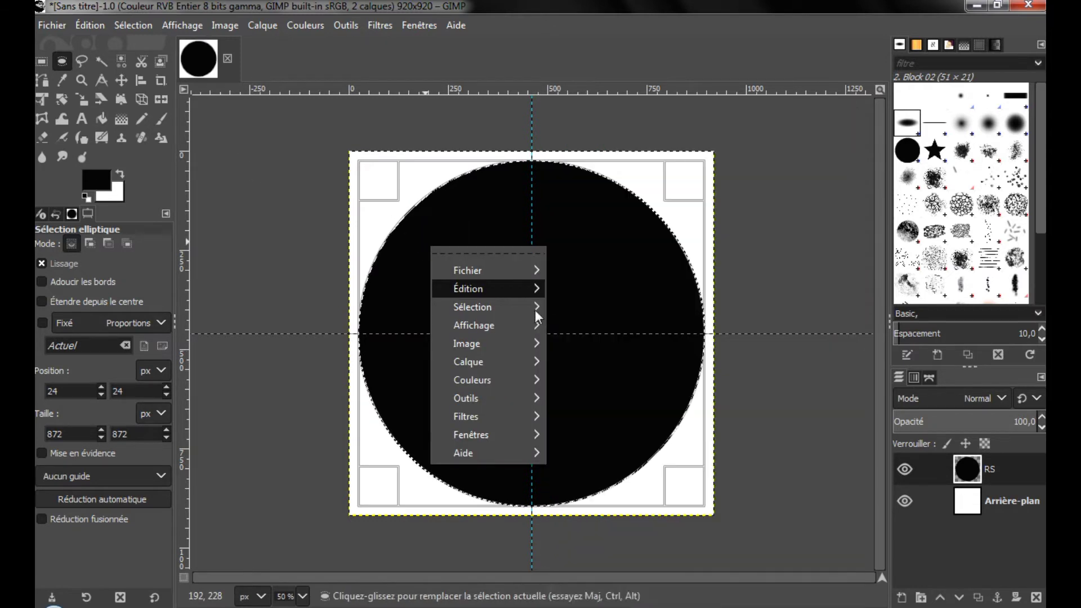
{"action": "mouse_move", "coordinate": [540, 307]}
{"action": "left_click", "coordinate": [577, 303]}
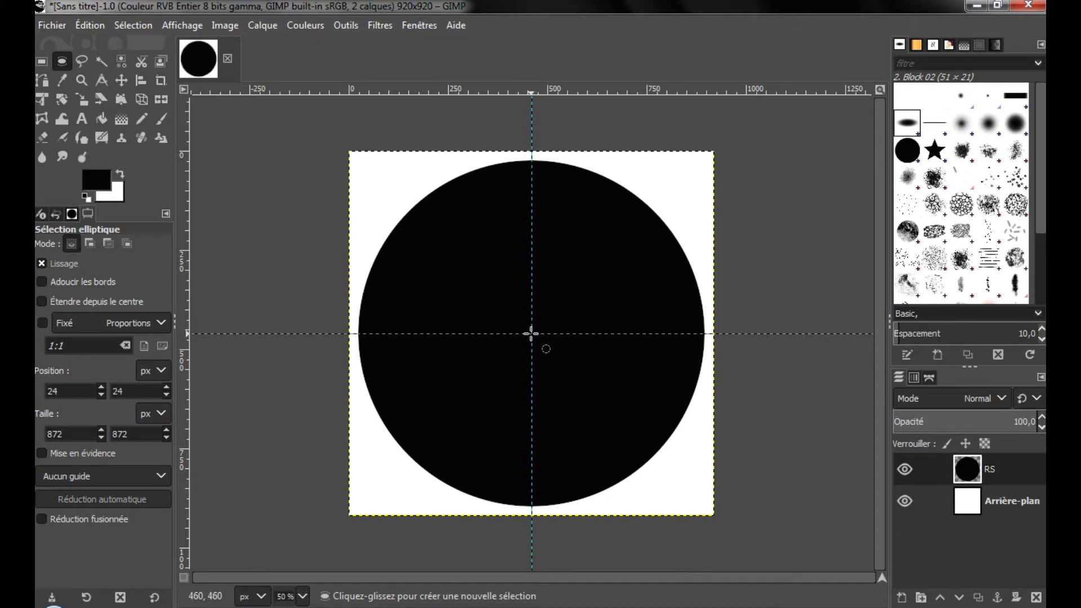
Step: Clear a circle of about 748 × 748 px, expanded from the guides' crossing, out of the black disc and remove the selection
{"action": "left_click_drag", "start_coordinate": [532, 334], "coordinate": [622, 482]}
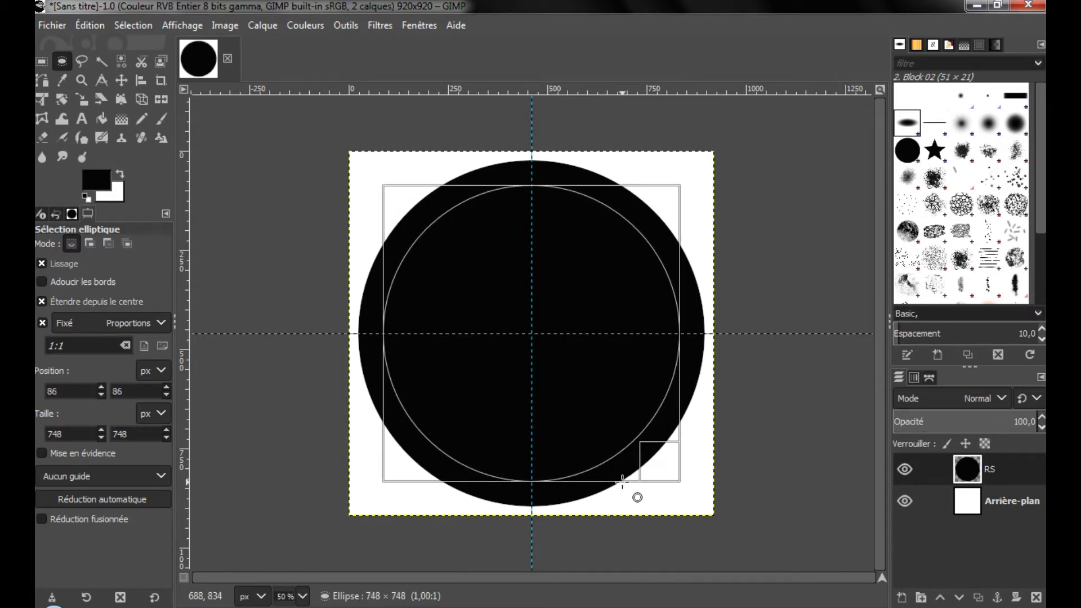
{"action": "left_click_drag", "start_coordinate": [622, 481], "coordinate": [622, 481]}
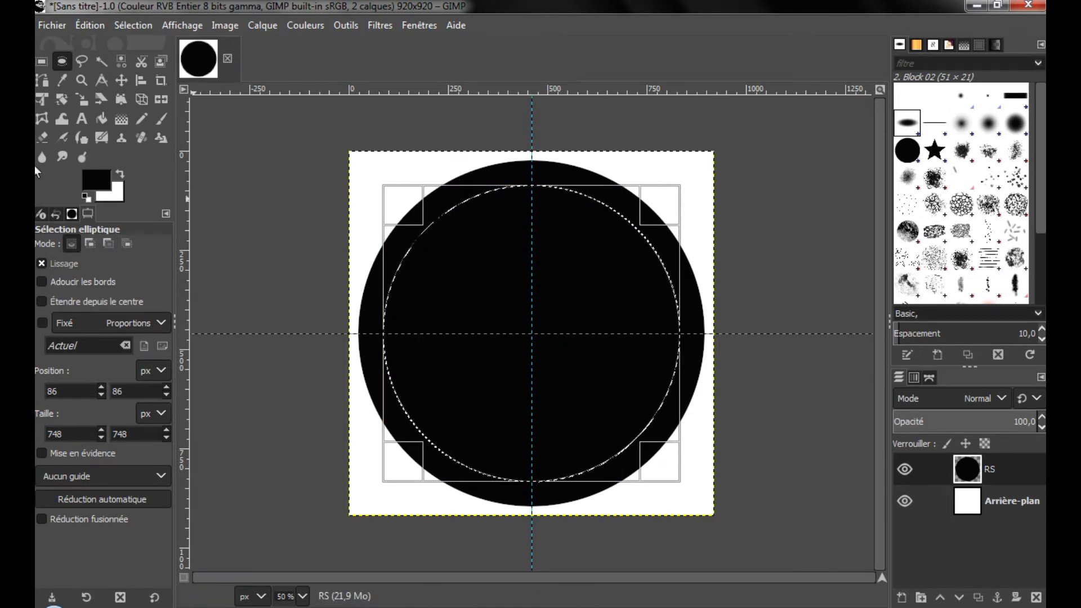
{"action": "left_click", "coordinate": [93, 25]}
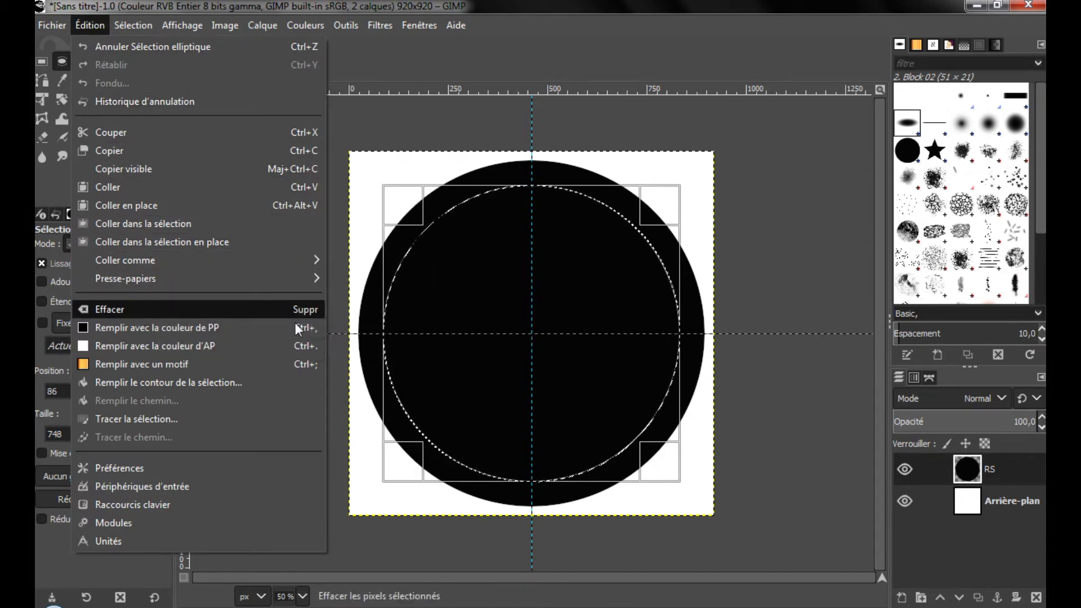
{"action": "left_click", "coordinate": [269, 308]}
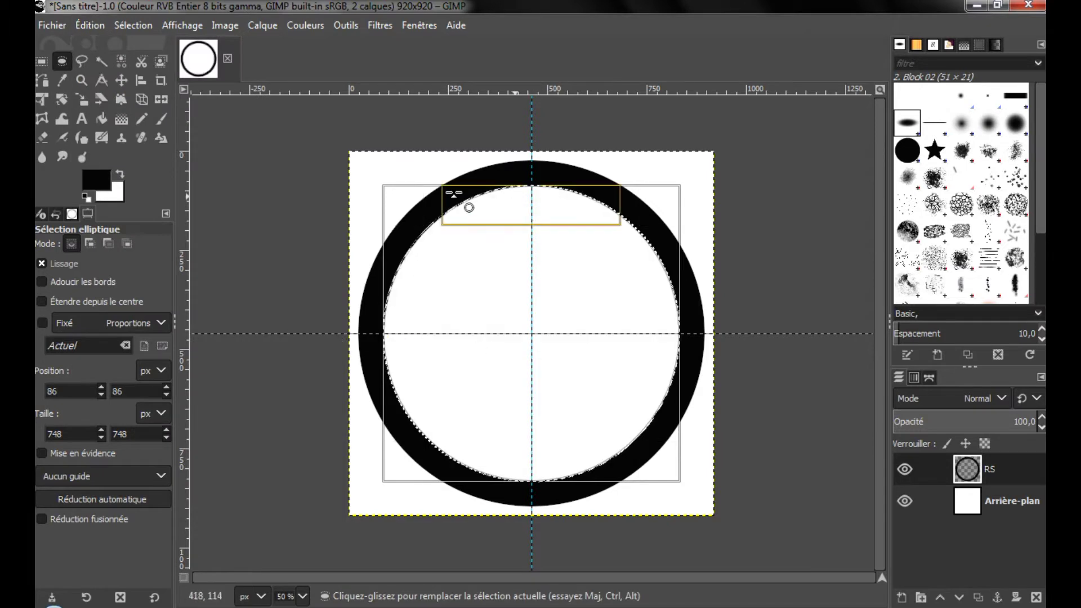
{"action": "right_click", "coordinate": [374, 141]}
{"action": "mouse_move", "coordinate": [442, 201]}
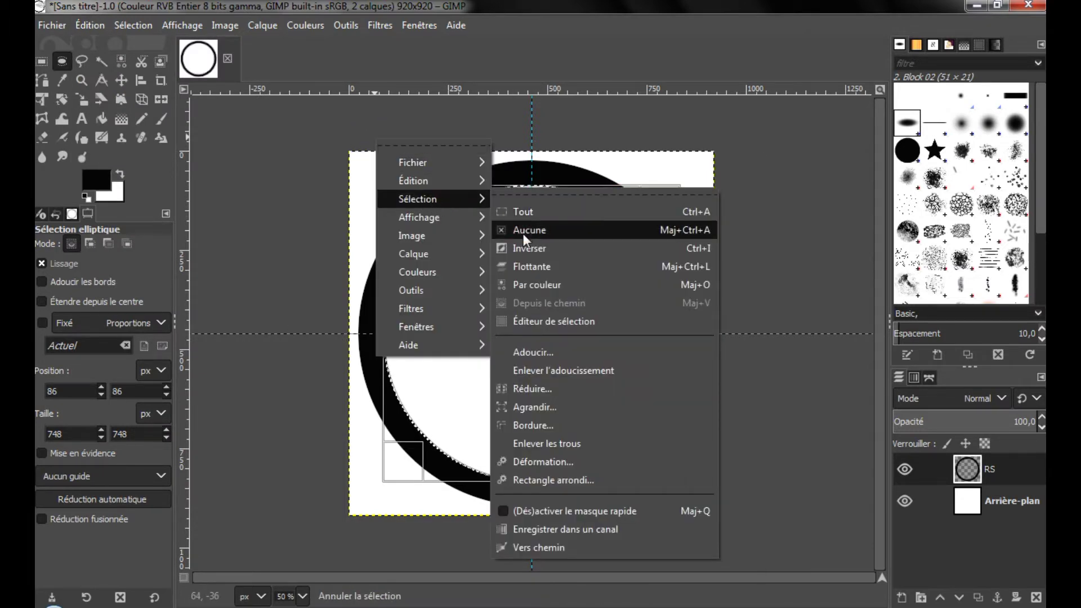
{"action": "left_click", "coordinate": [523, 232]}
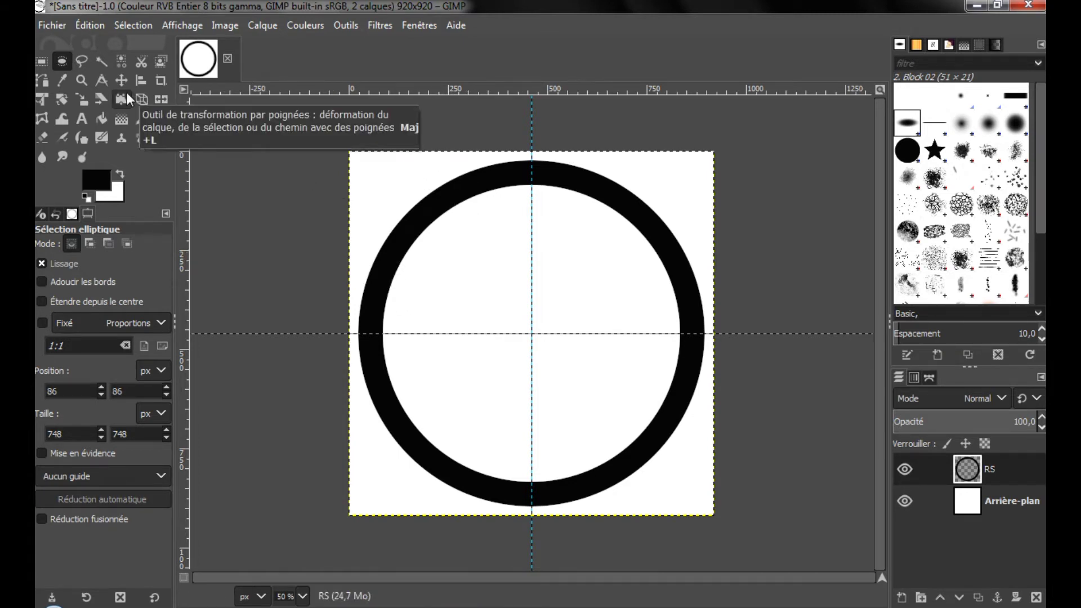
Step: Create a text box centred on the crossing guides and enter a capital A in black Levenim MT
{"action": "left_click", "coordinate": [84, 118]}
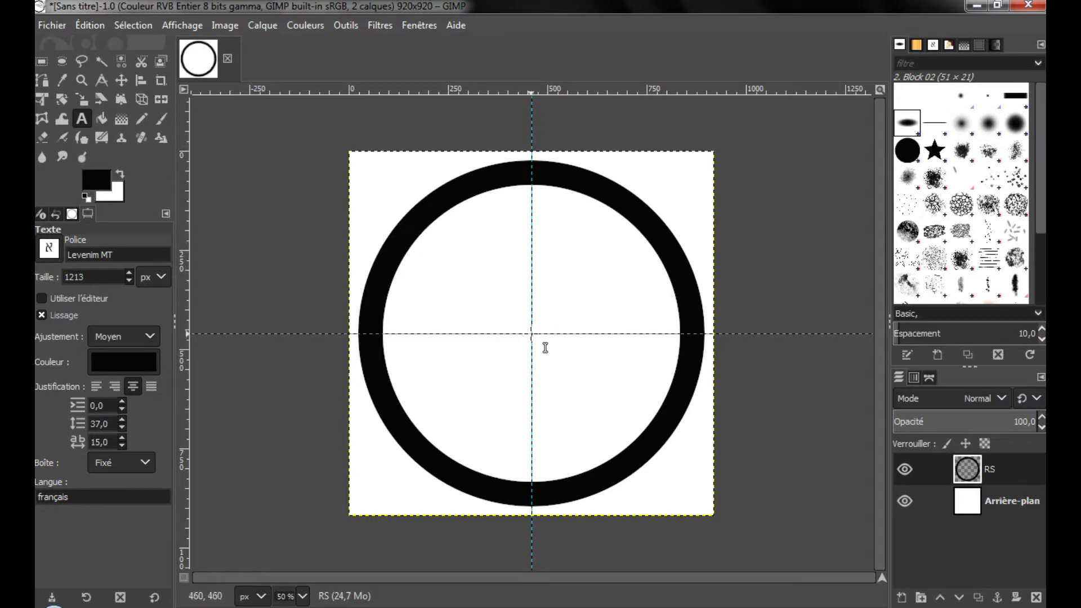
{"action": "left_click_drag", "start_coordinate": [532, 333], "coordinate": [663, 489]}
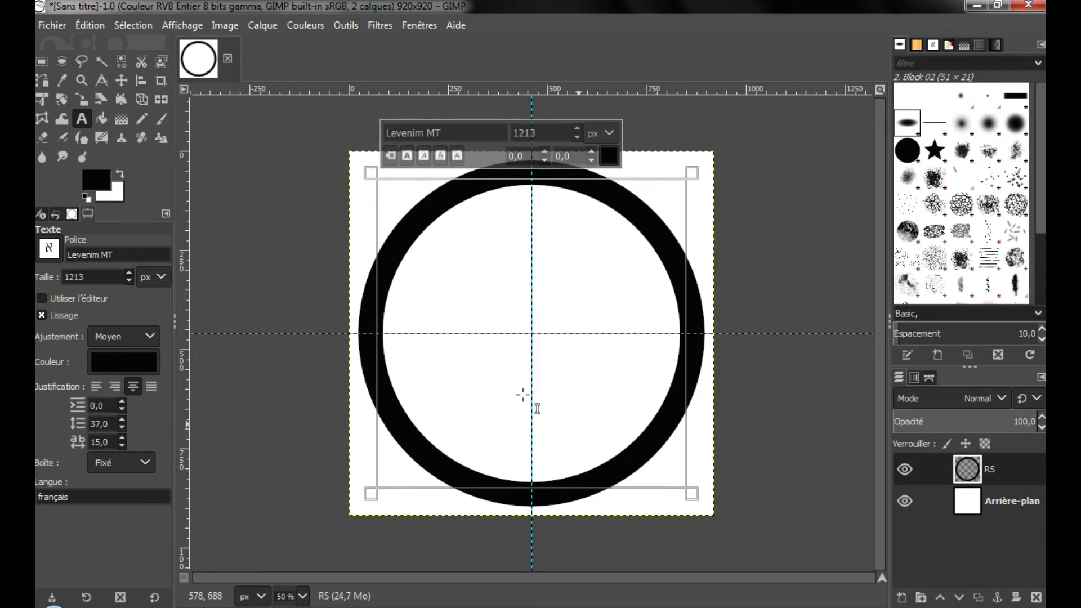
{"action": "left_click", "coordinate": [528, 325]}
{"action": "key", "text": "shift+a"}
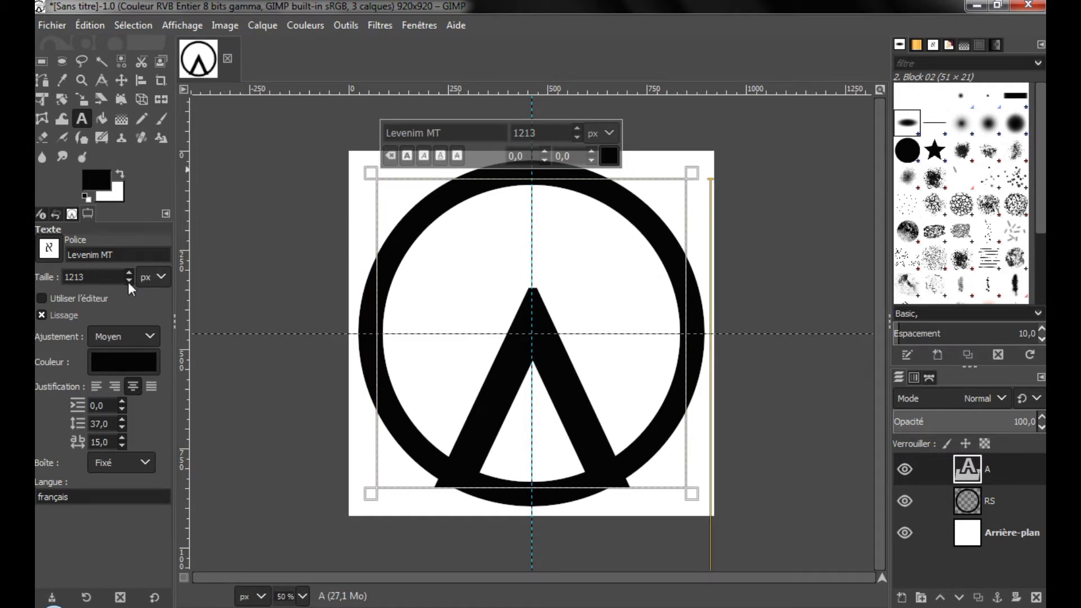
Step: Set the letter A's font size to 892 px and extend the text box upward so the letter sits higher inside the ring
{"action": "scroll", "coordinate": [128, 282], "scroll_direction": "down", "scroll_amount": 5}
{"action": "scroll", "coordinate": [127, 282], "scroll_direction": "down", "scroll_amount": 20}
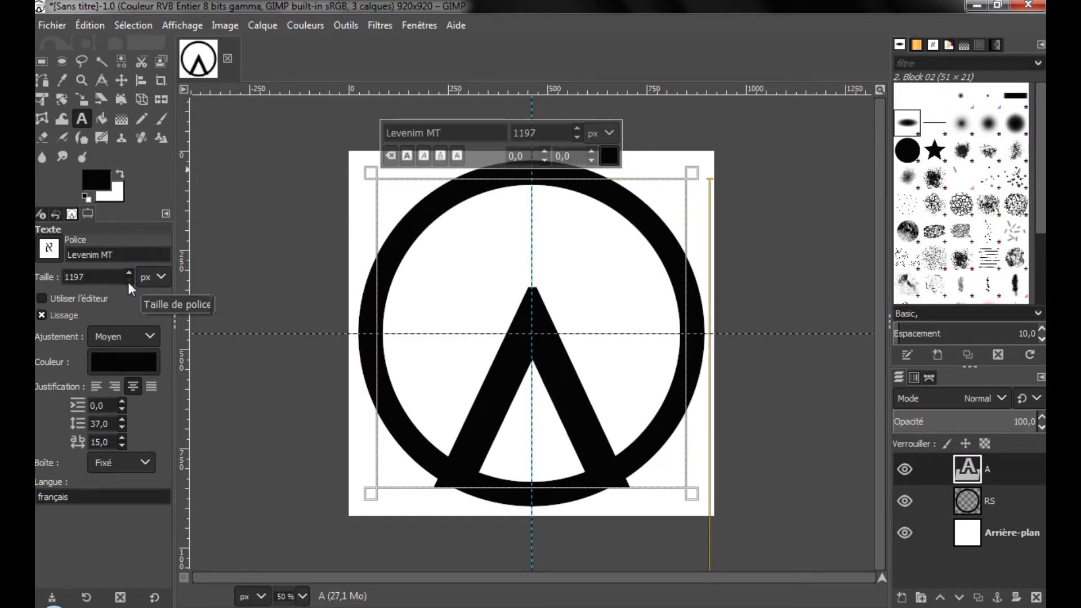
{"action": "scroll", "coordinate": [128, 284], "scroll_direction": "down", "scroll_amount": 20}
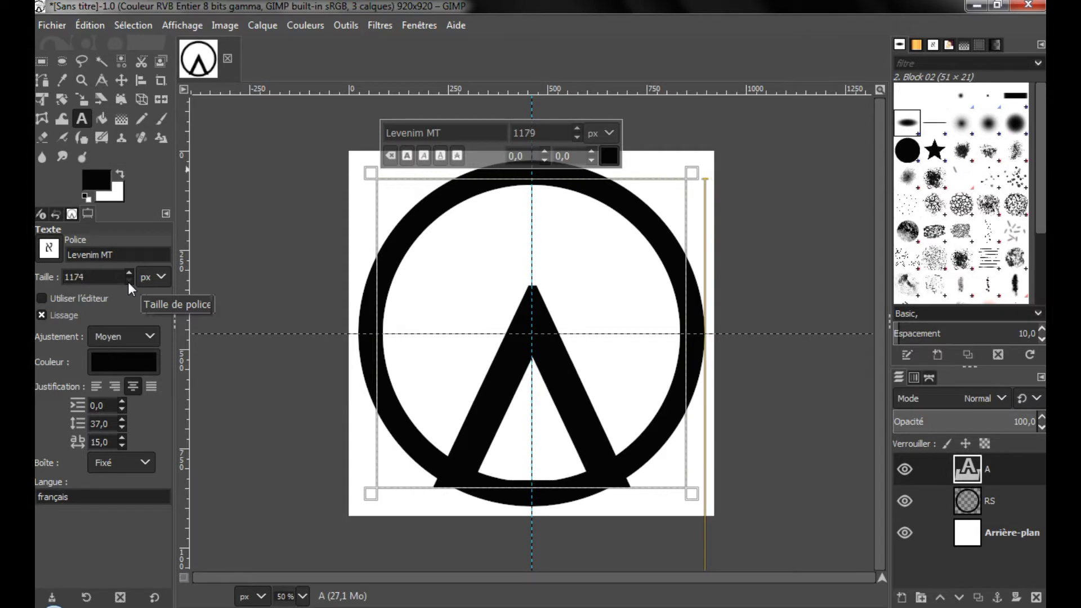
{"action": "scroll", "coordinate": [127, 282], "scroll_direction": "down", "scroll_amount": 20}
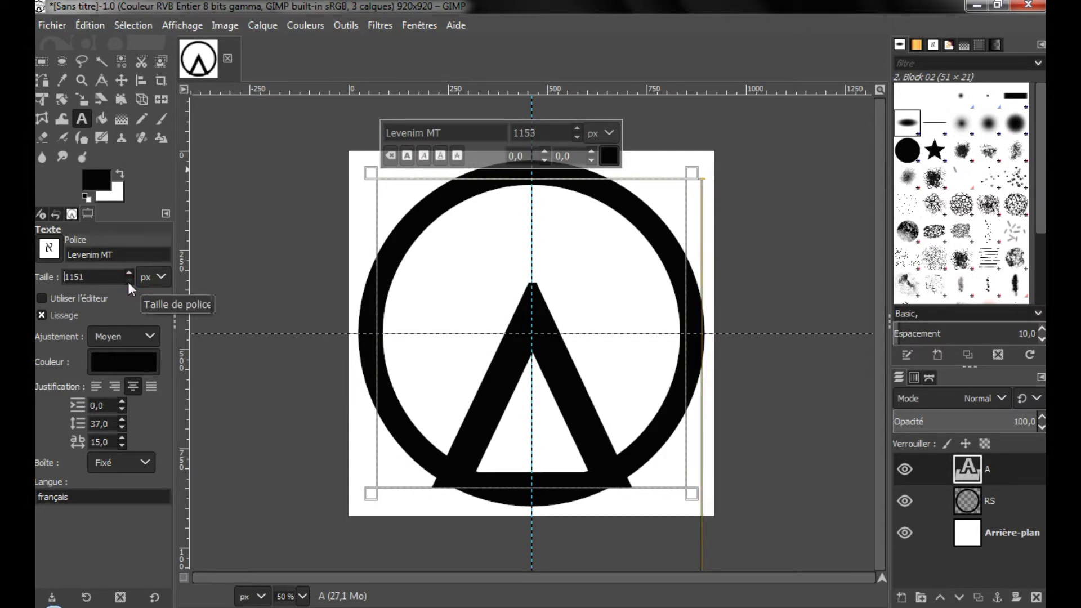
{"action": "scroll", "coordinate": [127, 282], "scroll_direction": "down", "scroll_amount": 20}
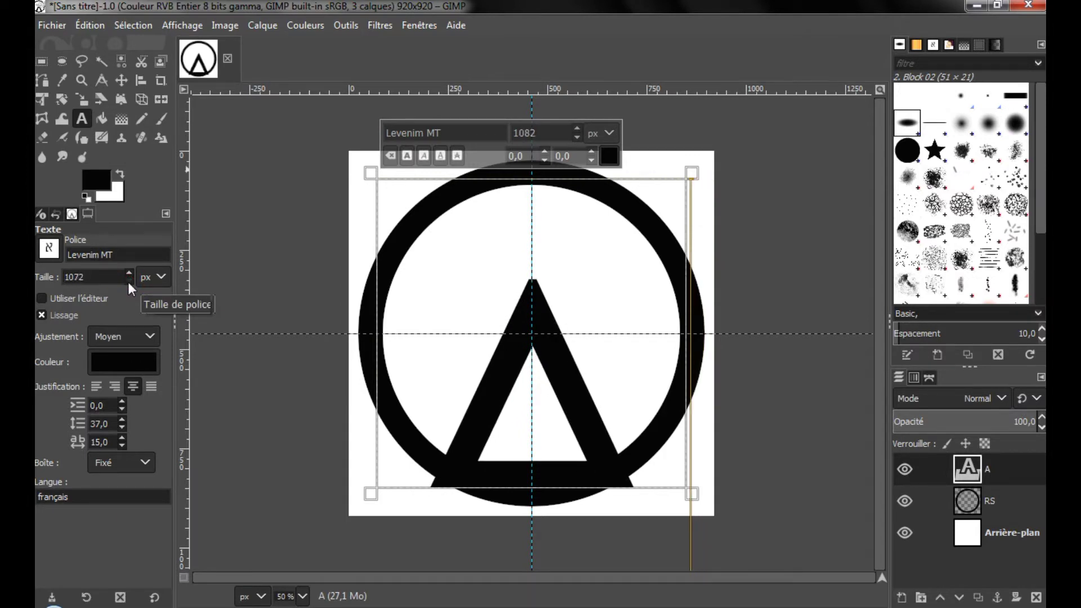
{"action": "left_click", "coordinate": [128, 282]}
{"action": "scroll", "coordinate": [127, 281], "scroll_direction": "down", "scroll_amount": 20}
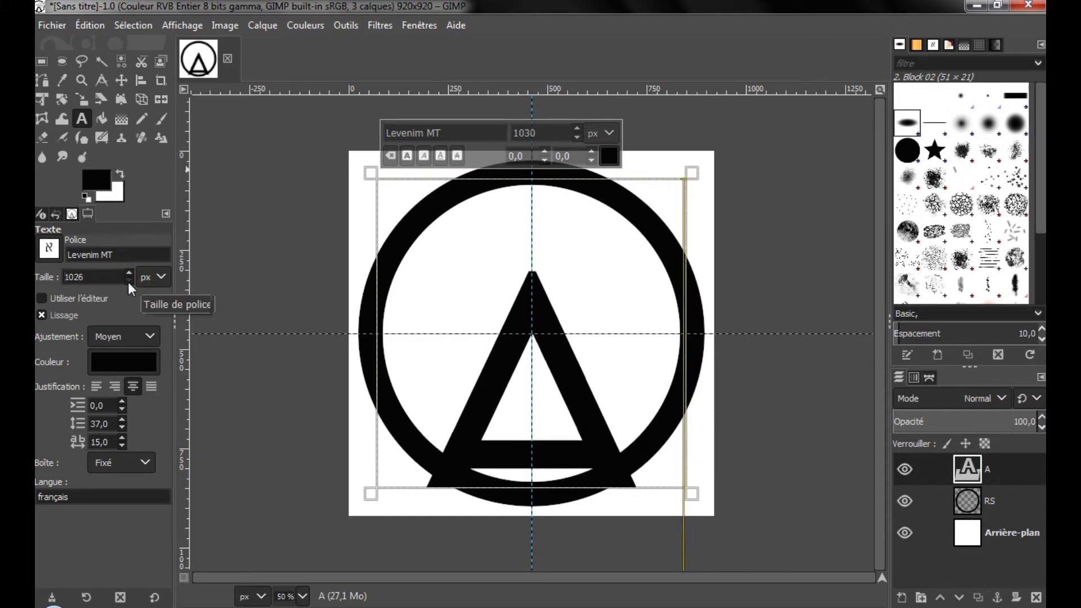
{"action": "scroll", "coordinate": [127, 281], "scroll_direction": "down", "scroll_amount": 14}
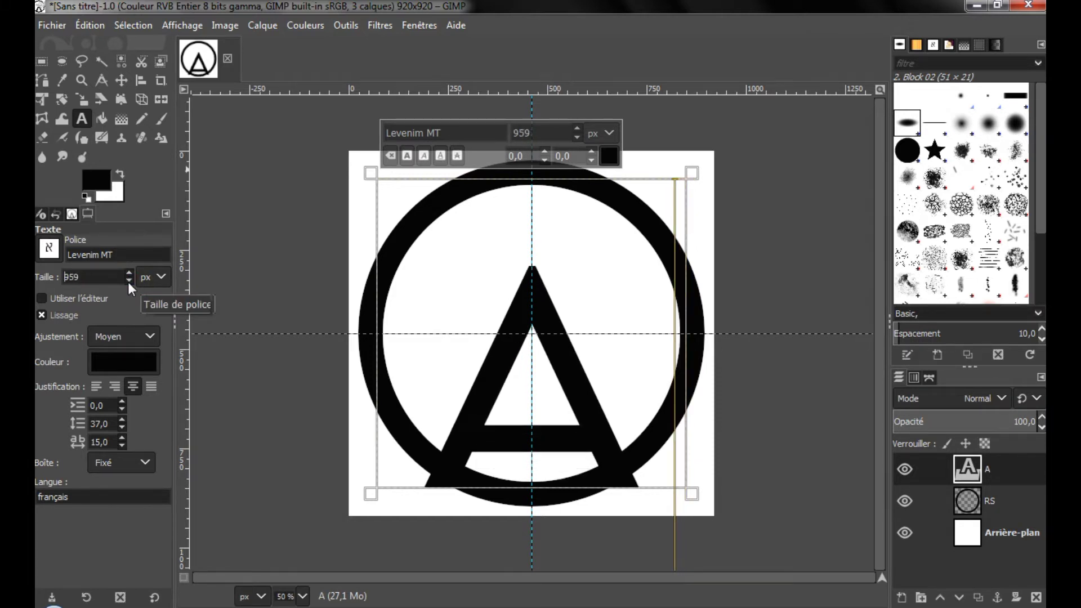
{"action": "scroll", "coordinate": [127, 282], "scroll_direction": "down", "scroll_amount": 20}
{"action": "scroll", "coordinate": [128, 282], "scroll_direction": "down", "scroll_amount": 20}
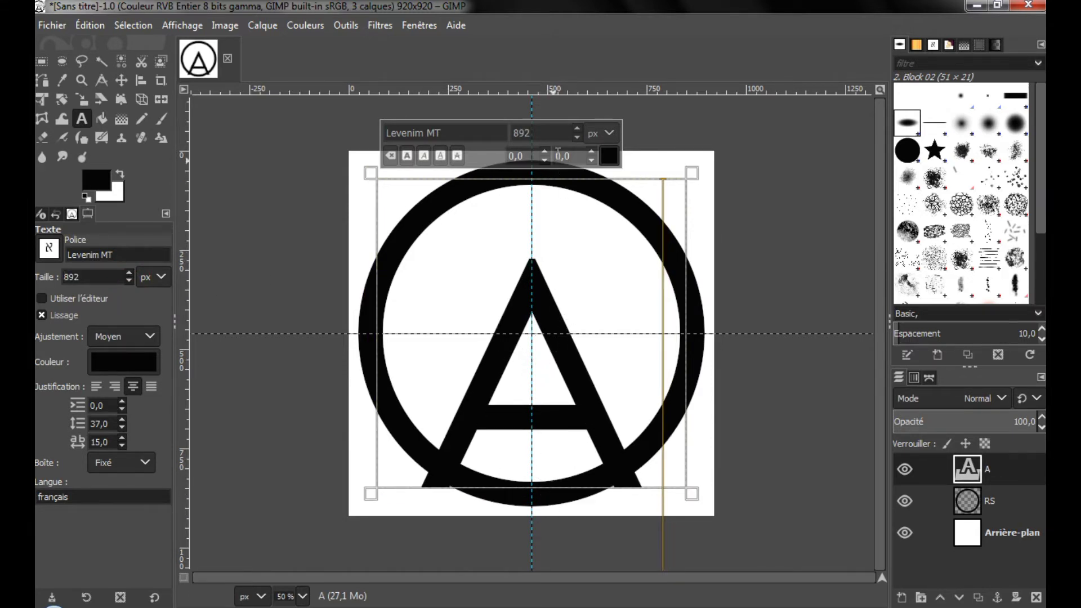
{"action": "left_click_drag", "start_coordinate": [553, 175], "coordinate": [546, 109]}
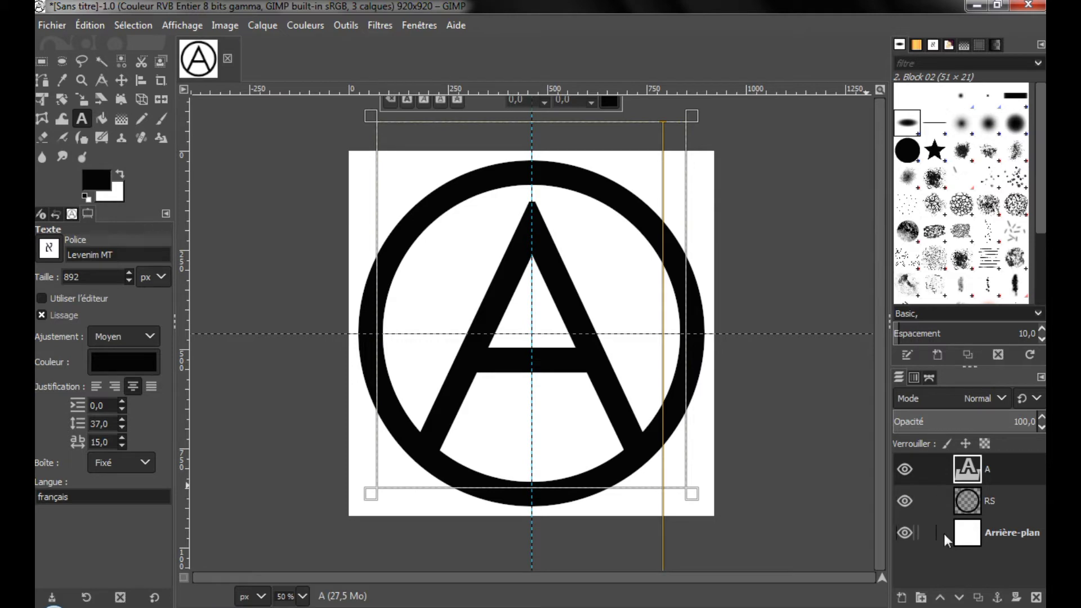
Step: Add a transparent 920 × 920 px layer named RS between the ring layer and the A text layer
{"action": "left_click", "coordinate": [969, 501]}
{"action": "left_click", "coordinate": [902, 598]}
{"action": "left_click", "coordinate": [900, 582]}
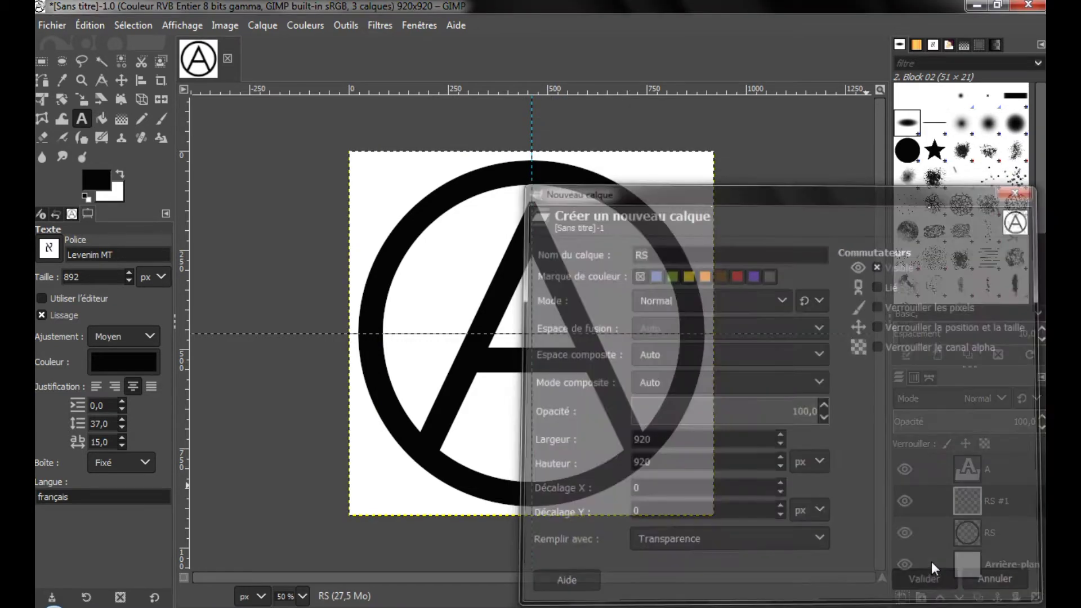
Step: Merge the A text layer down onto the empty layer beneath it and fit the merged layer to the image size
{"action": "right_click", "coordinate": [972, 471]}
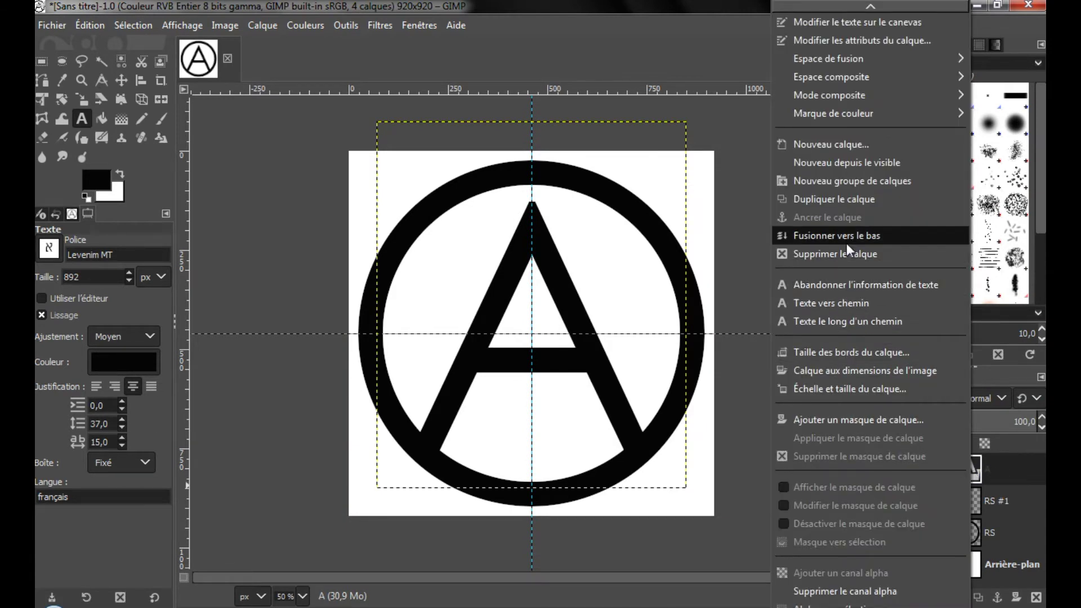
{"action": "left_click", "coordinate": [1013, 459]}
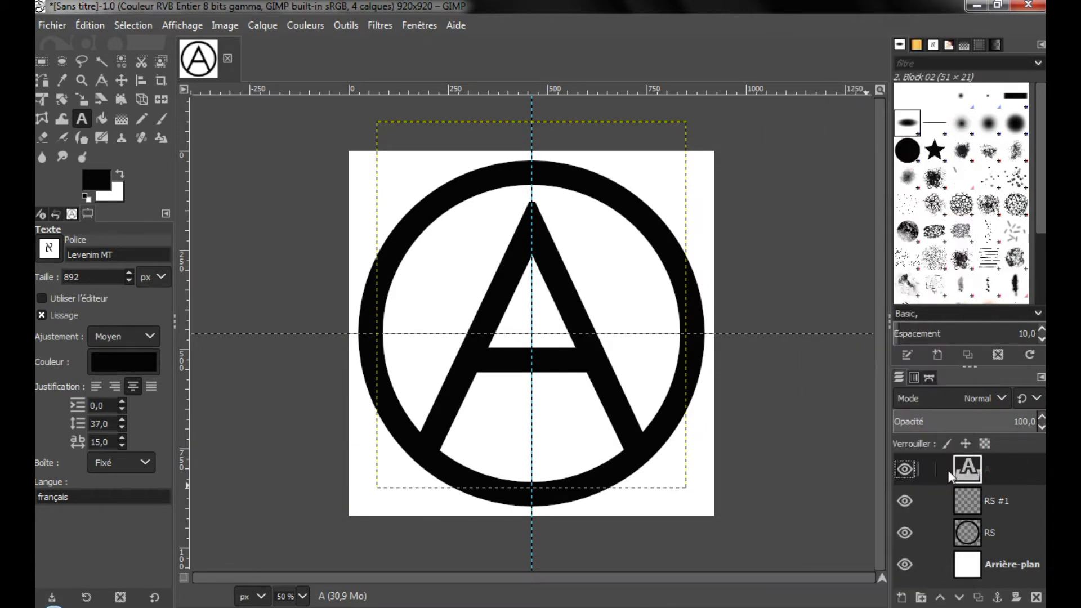
{"action": "left_click", "coordinate": [965, 505]}
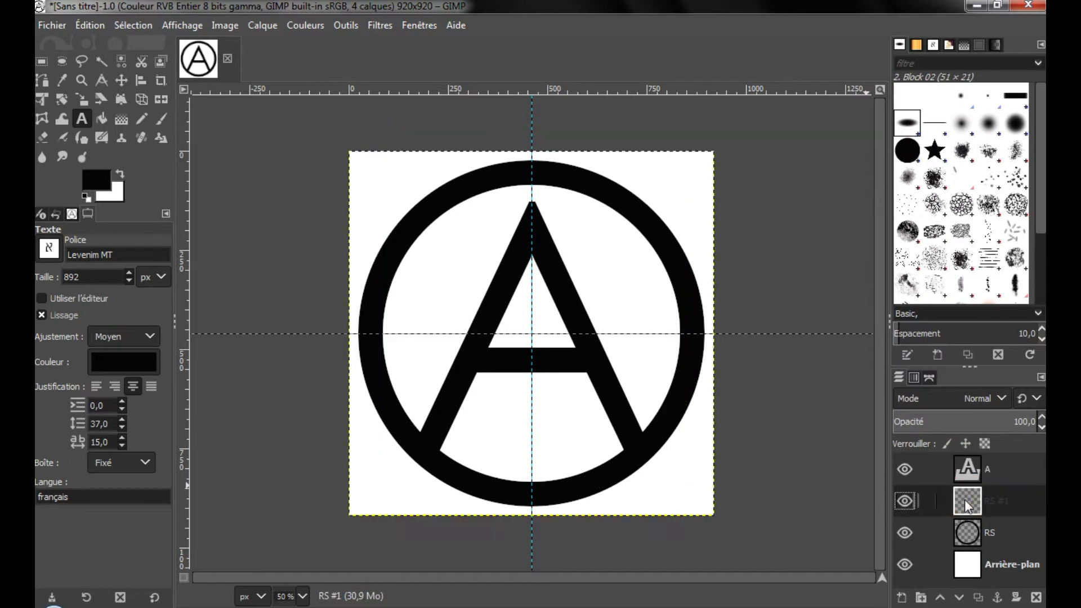
{"action": "left_click", "coordinate": [972, 464]}
{"action": "right_click", "coordinate": [972, 465]}
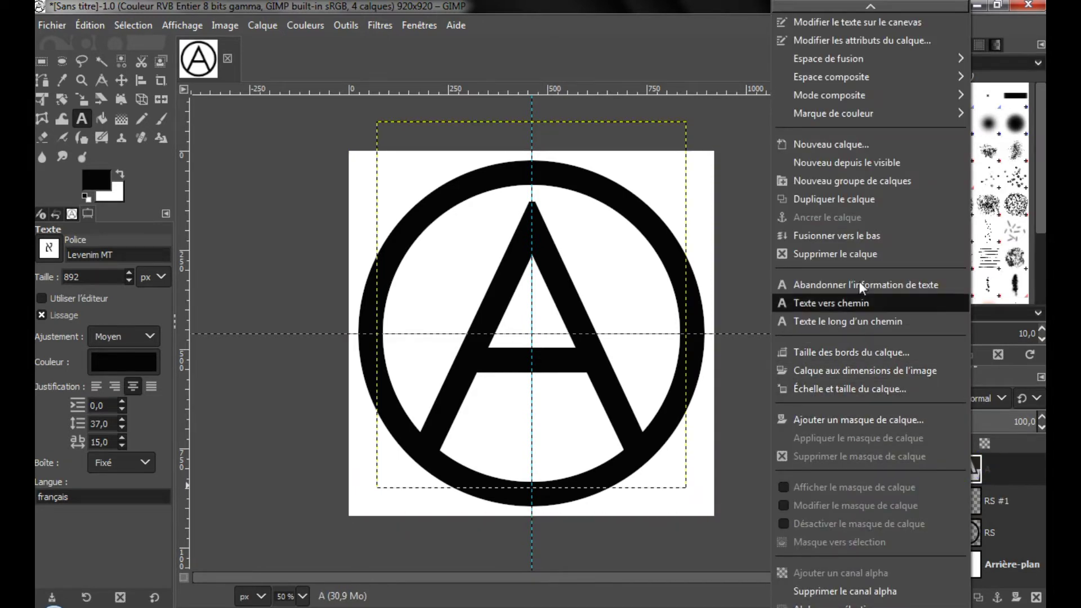
{"action": "left_click", "coordinate": [862, 237]}
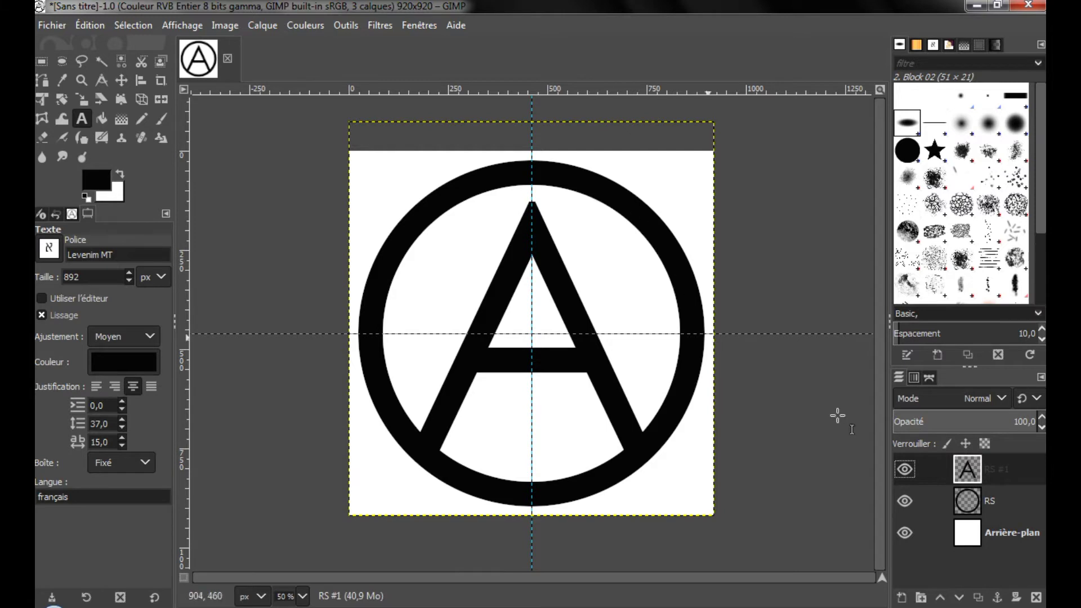
{"action": "right_click", "coordinate": [984, 470]}
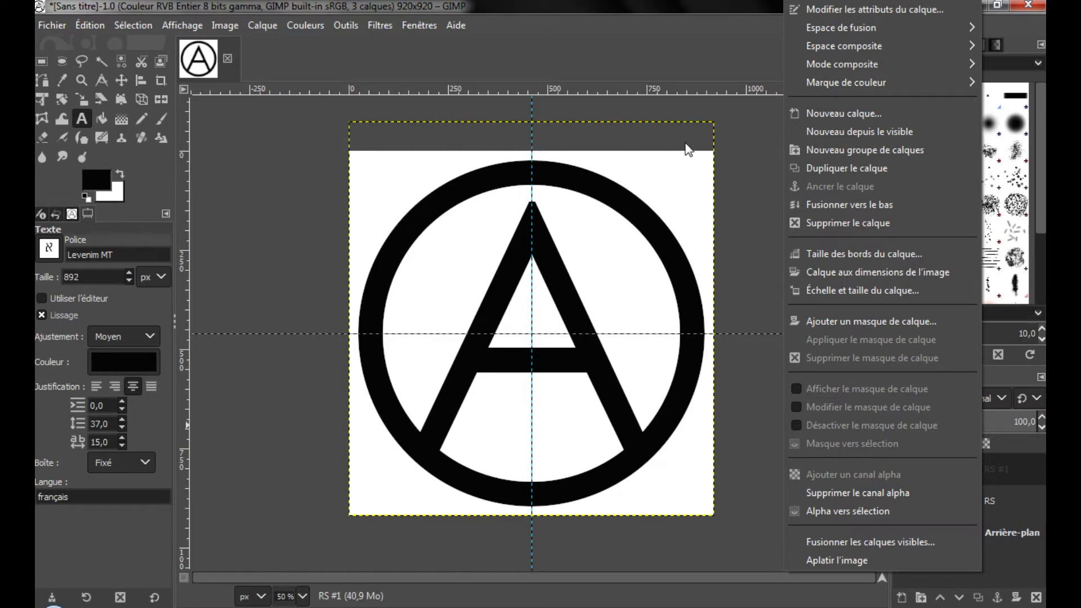
{"action": "left_click", "coordinate": [866, 276]}
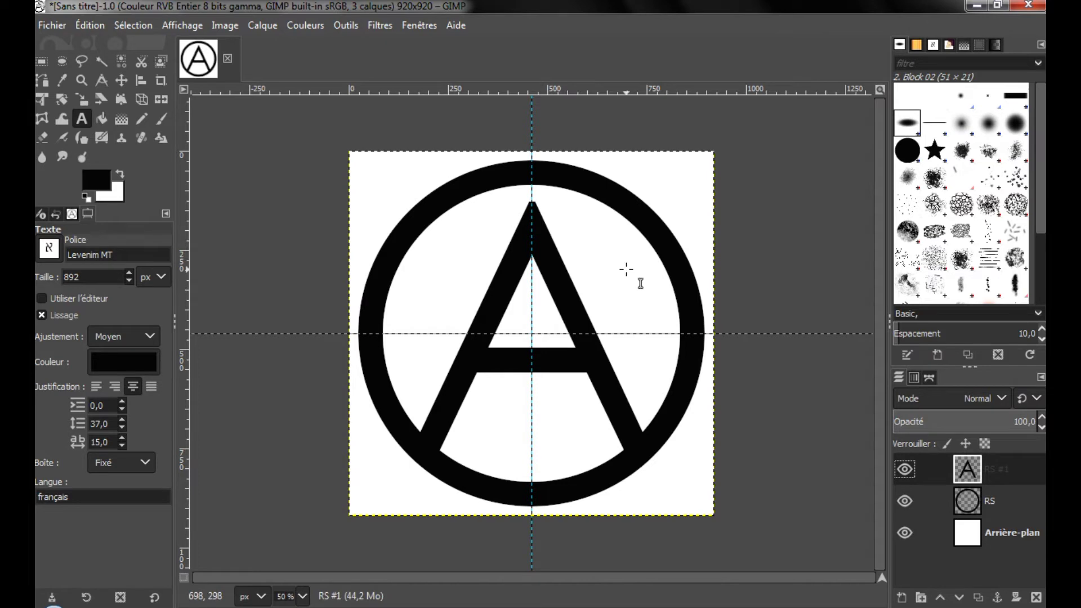
Step: Check the letter and ring layers separately by toggling the visibility of each one off and on
{"action": "left_click", "coordinate": [895, 473]}
{"action": "left_click", "coordinate": [895, 473]}
{"action": "left_click", "coordinate": [901, 499]}
{"action": "left_click", "coordinate": [902, 498]}
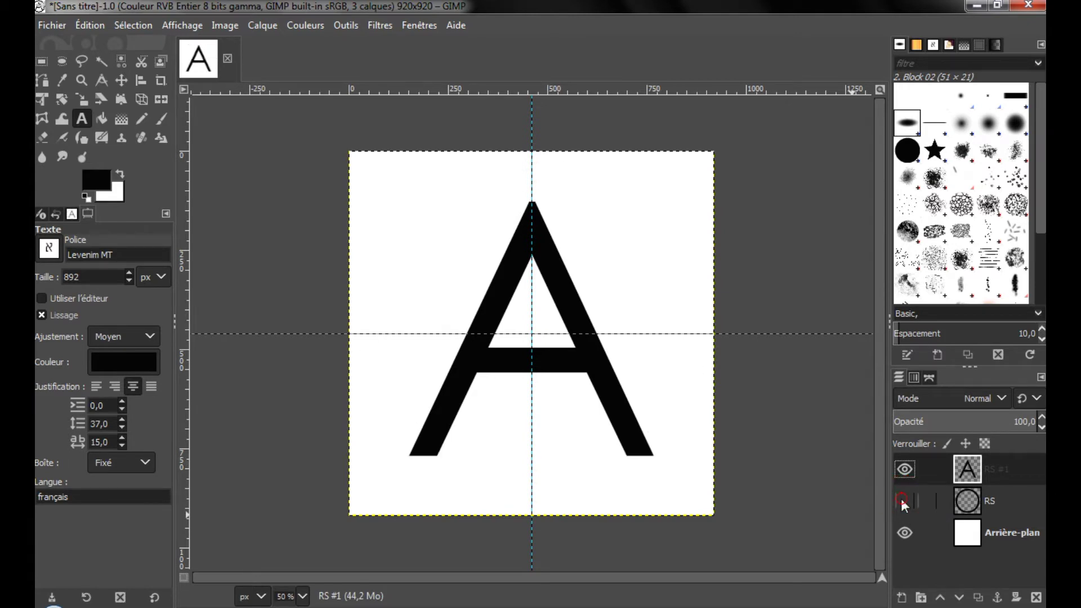
{"action": "left_click", "coordinate": [901, 499]}
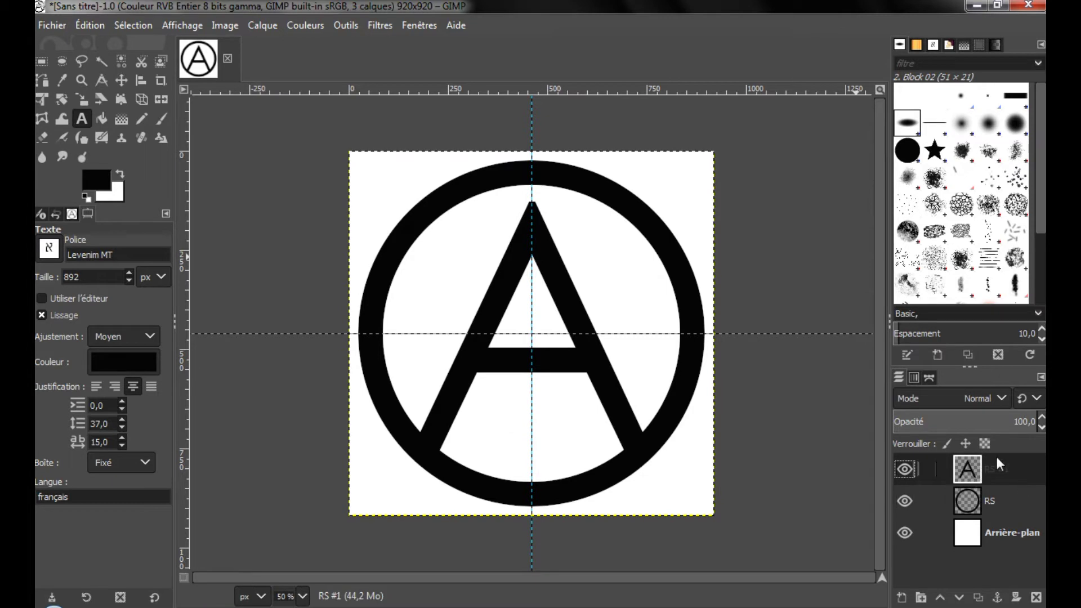
Step: Select the ring from the RS layer's alpha and hide the background layer
{"action": "left_click", "coordinate": [990, 503]}
{"action": "right_click", "coordinate": [988, 501]}
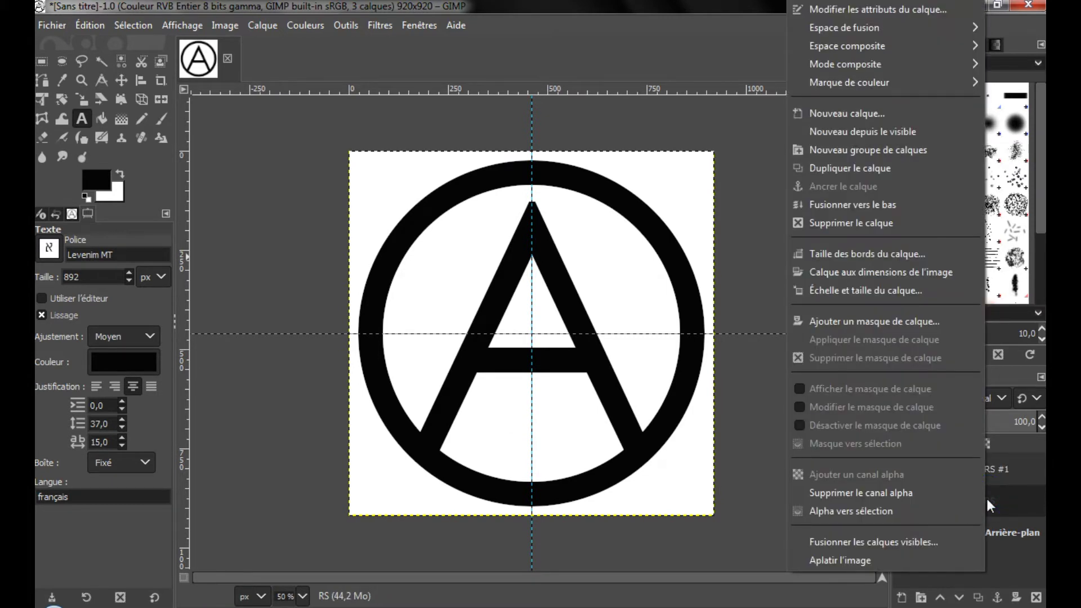
{"action": "left_click", "coordinate": [901, 511]}
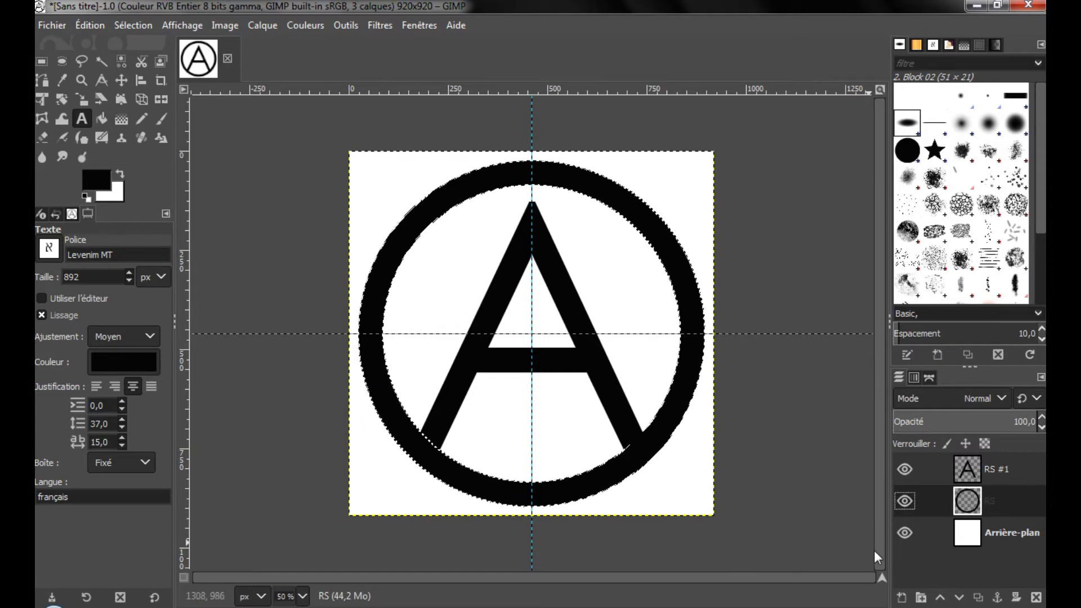
{"action": "left_click", "coordinate": [904, 533]}
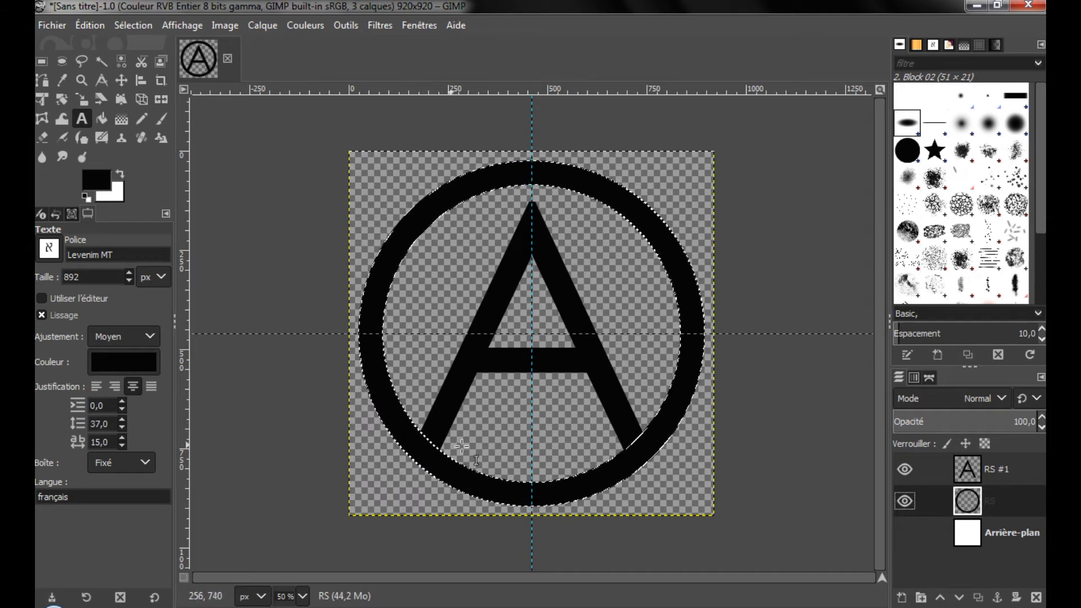
Step: Grow the ring-shaped selection outward by a few pixels
{"action": "right_click", "coordinate": [440, 260]}
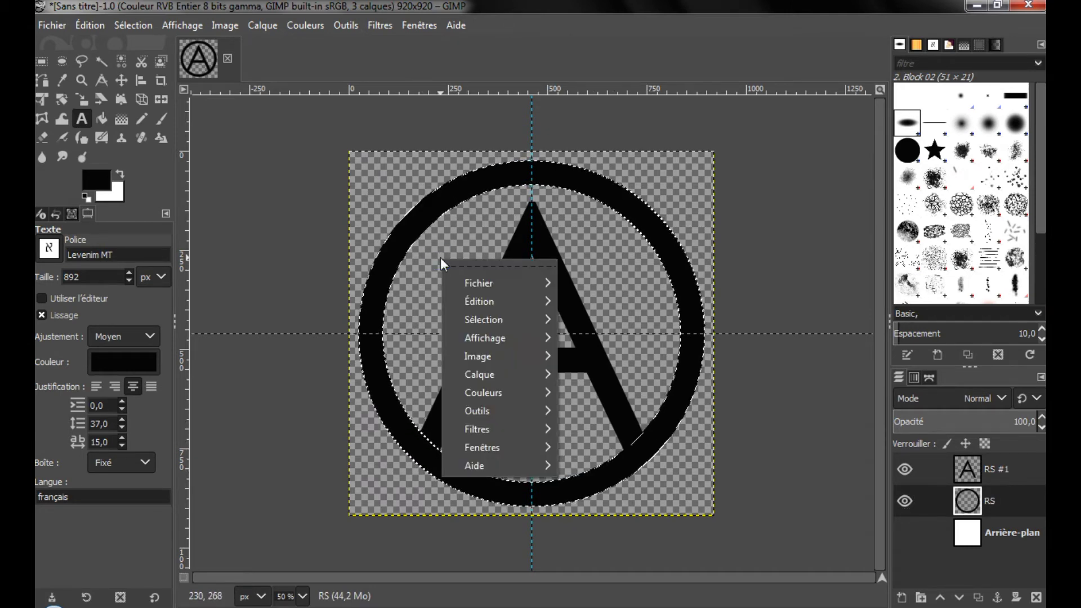
{"action": "mouse_move", "coordinate": [529, 320]}
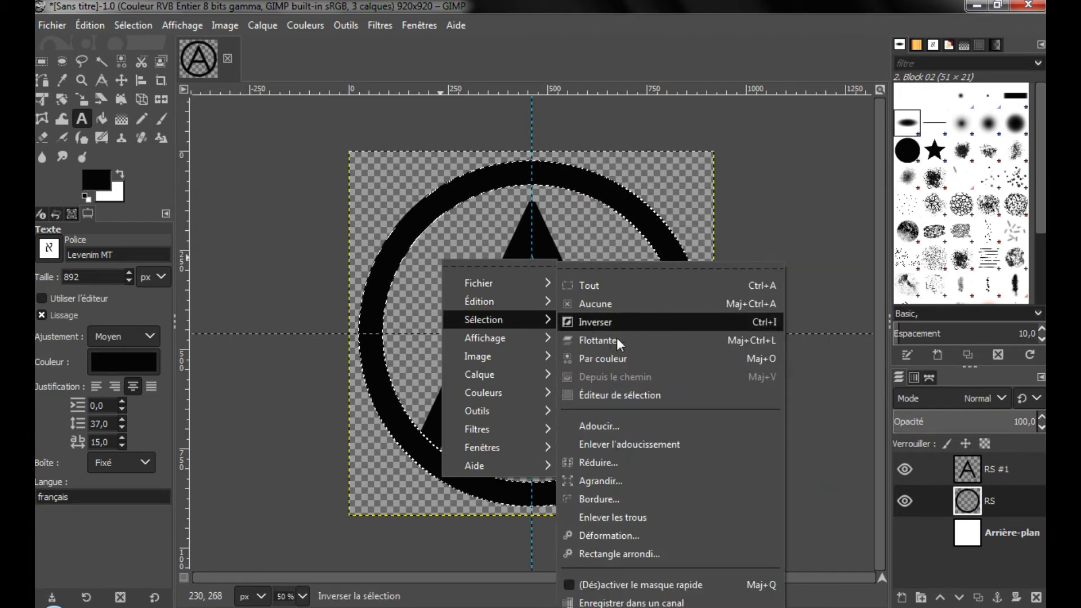
{"action": "left_click", "coordinate": [601, 482]}
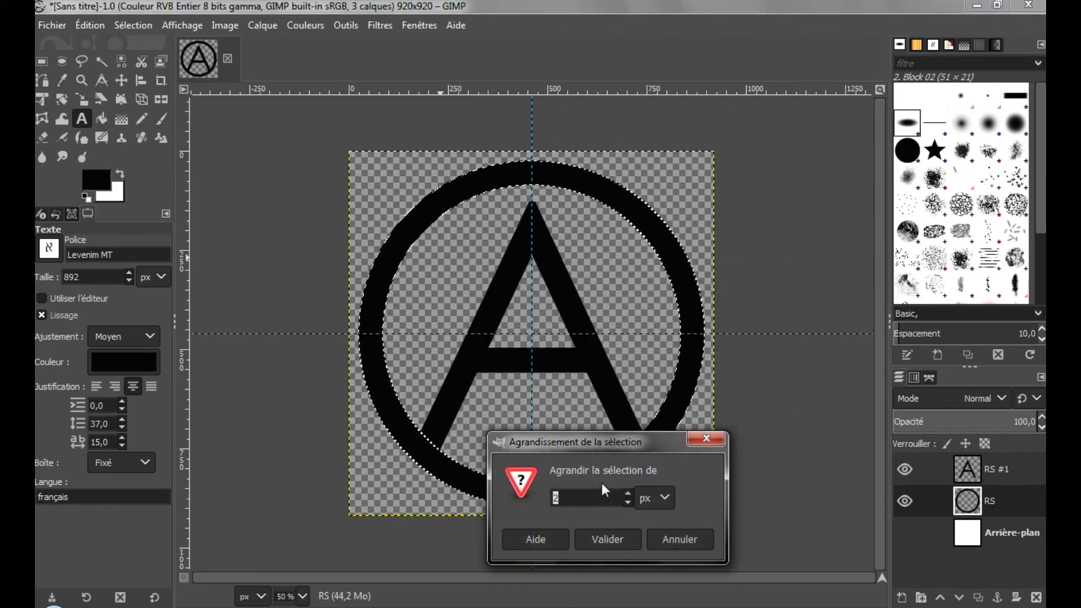
{"action": "scroll", "coordinate": [629, 492], "scroll_direction": "up", "scroll_amount": 17}
{"action": "scroll", "coordinate": [628, 497], "scroll_direction": "down", "scroll_amount": 13}
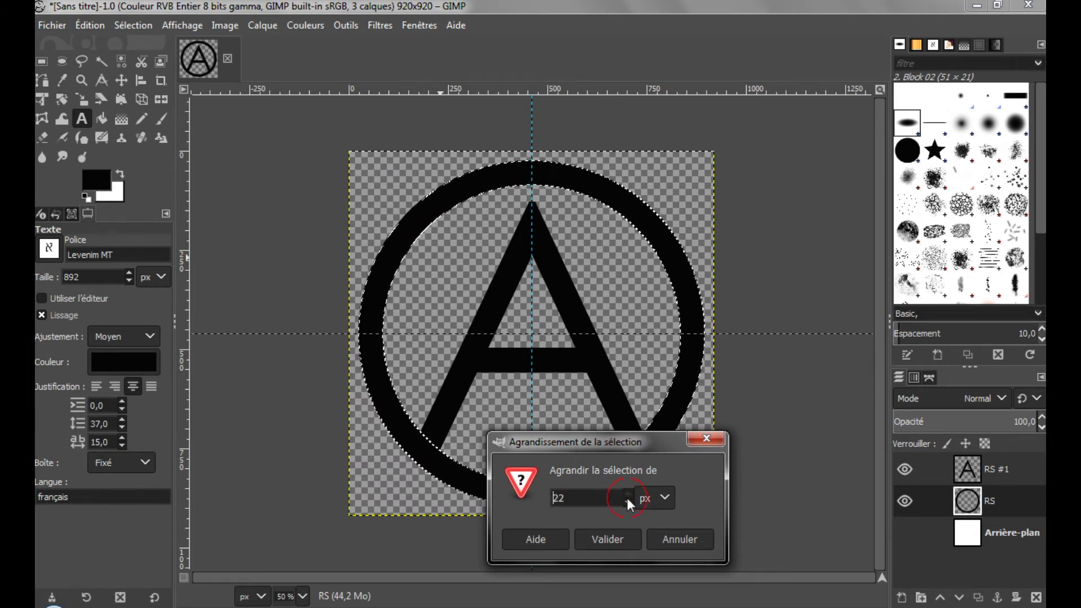
{"action": "scroll", "coordinate": [626, 495], "scroll_direction": "up", "scroll_amount": 2}
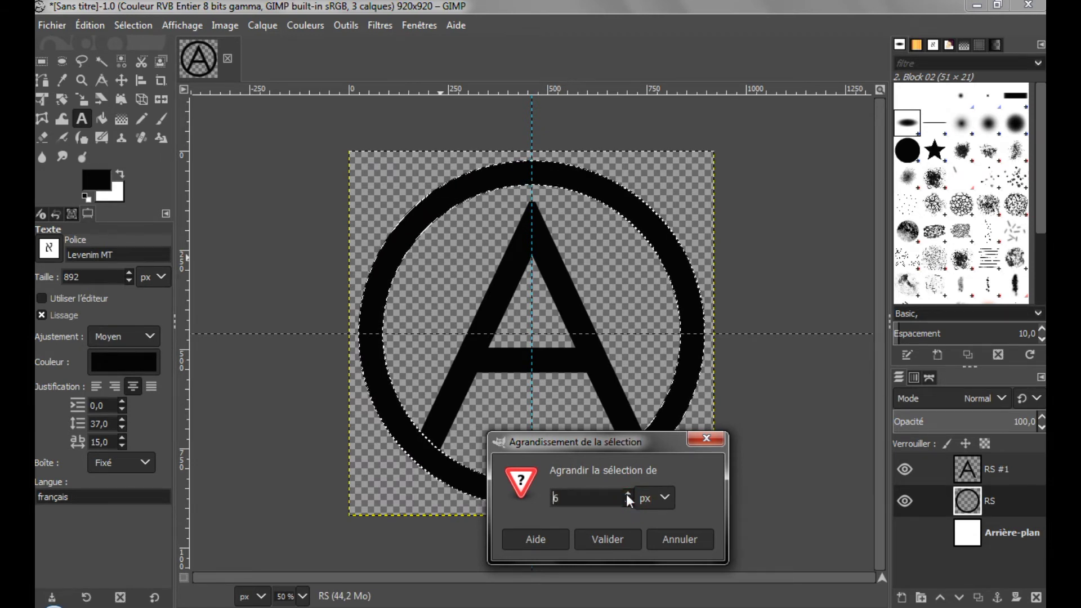
{"action": "left_click", "coordinate": [629, 535]}
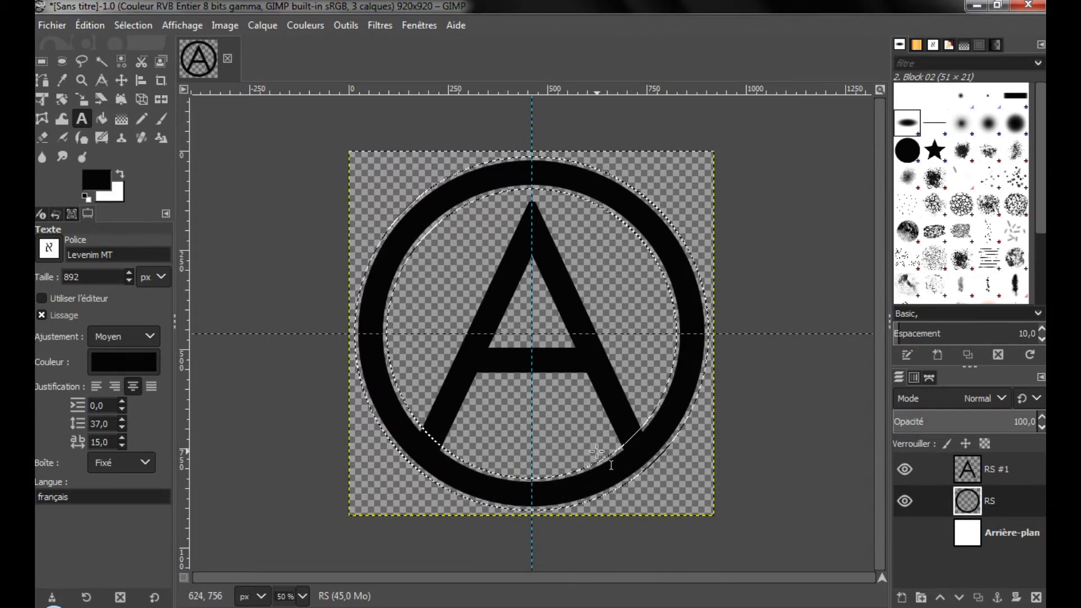
Step: Erase the parts of the A on layer RS #1 that lie inside the grown ring selection, and clear the selection
{"action": "left_click", "coordinate": [1000, 476]}
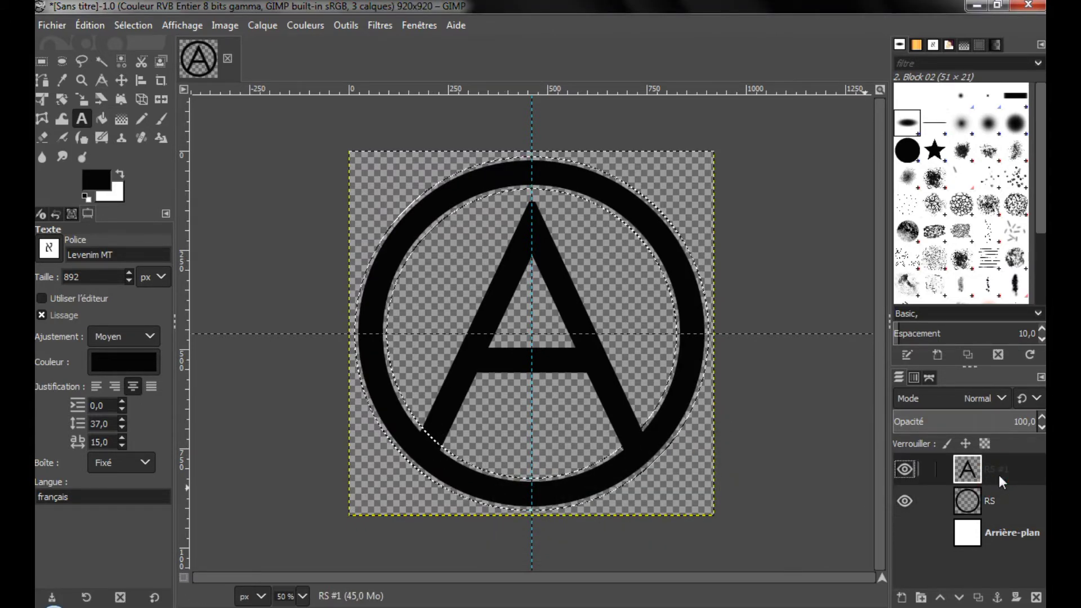
{"action": "left_click", "coordinate": [84, 22]}
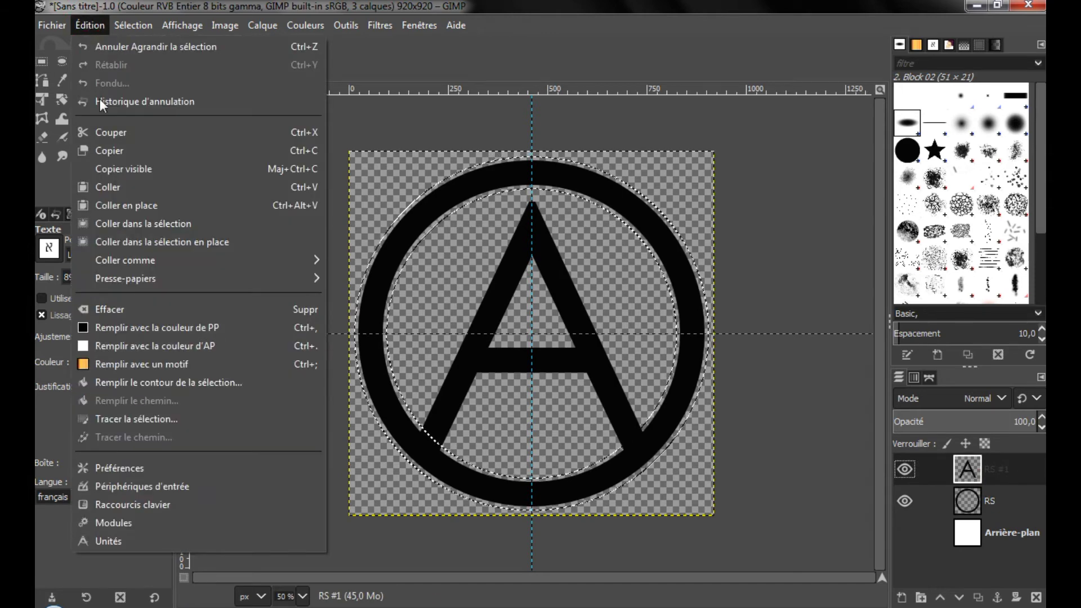
{"action": "left_click", "coordinate": [119, 311]}
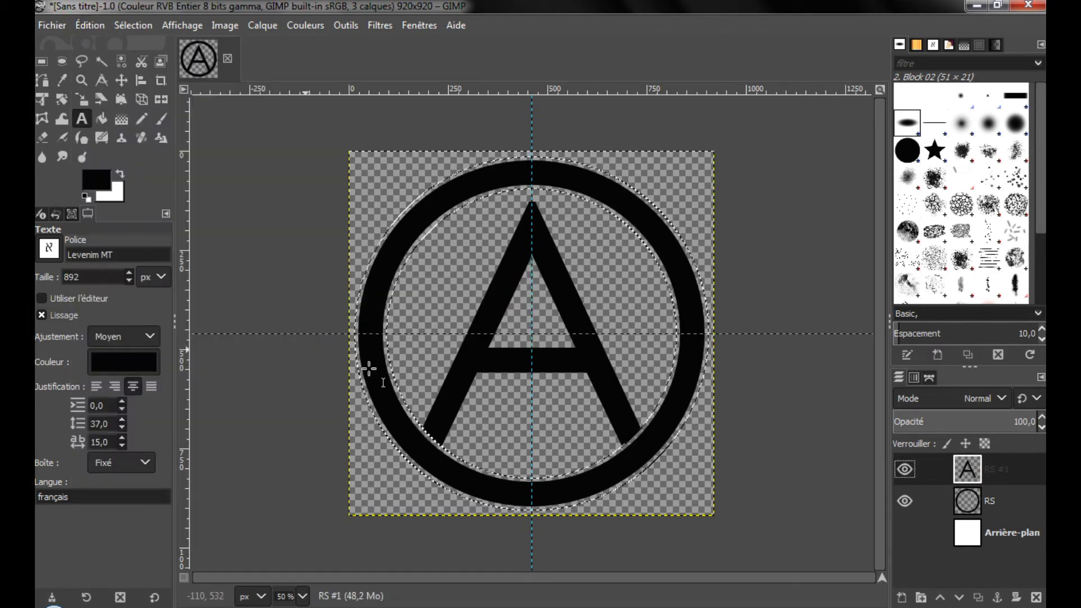
{"action": "right_click", "coordinate": [509, 288]}
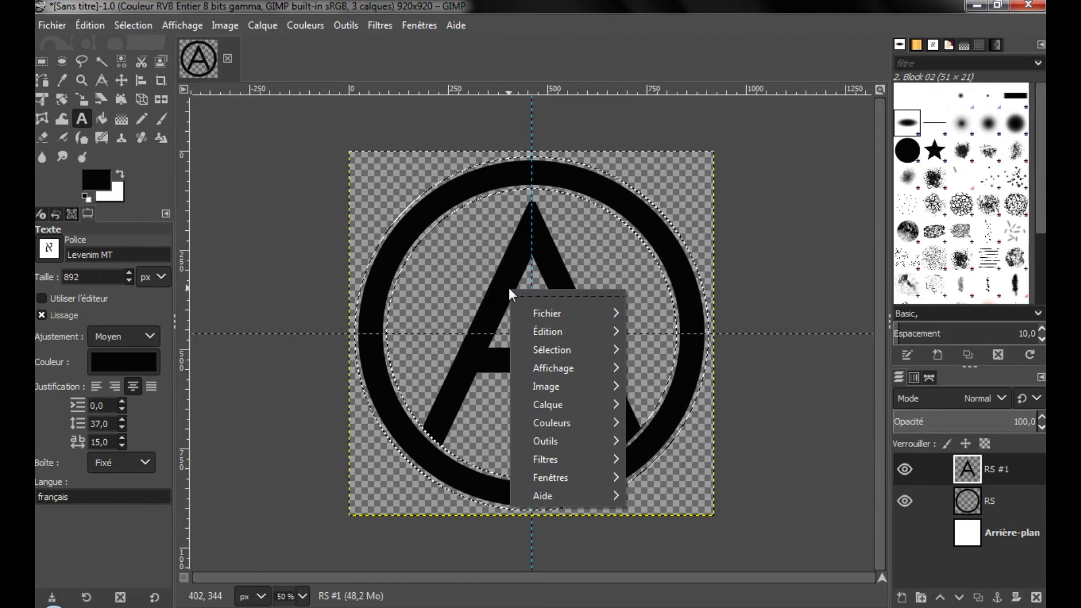
{"action": "mouse_move", "coordinate": [597, 352]}
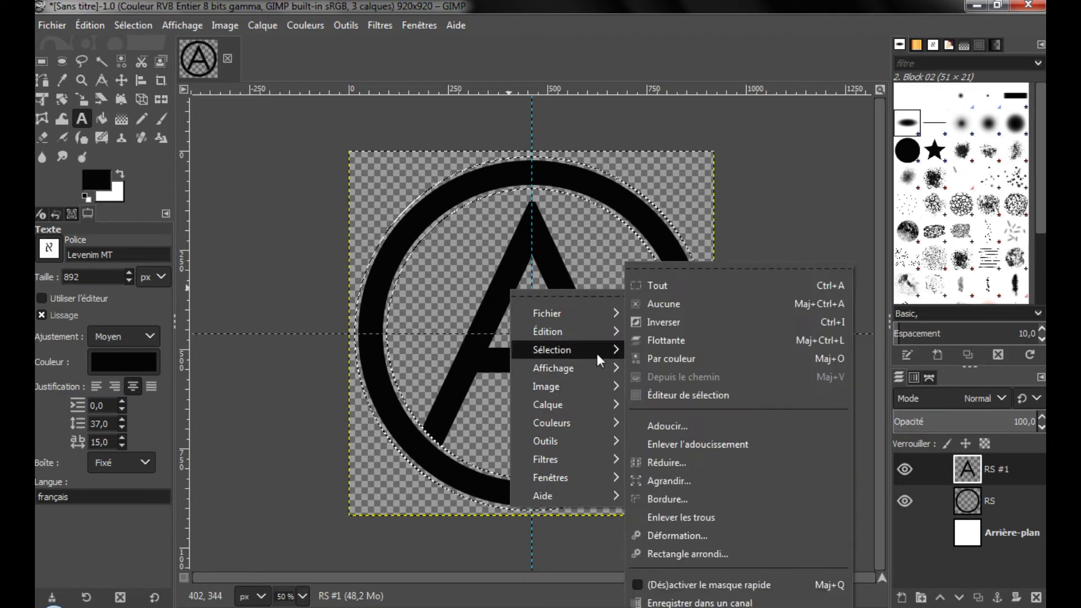
{"action": "left_click", "coordinate": [656, 302]}
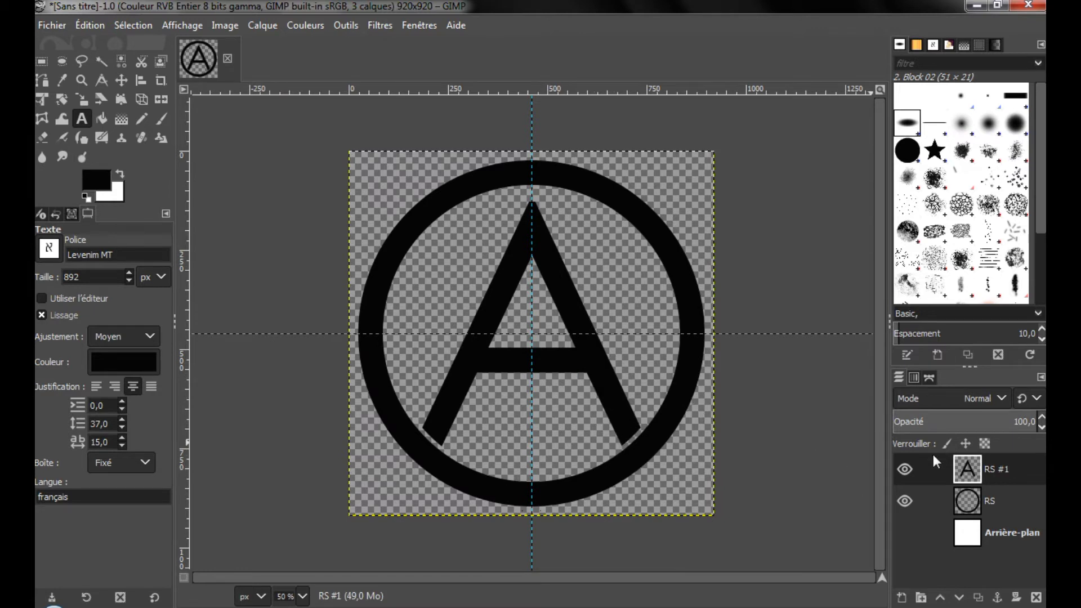
Step: Select the ring from the alpha of layer RS
{"action": "left_click", "coordinate": [988, 499]}
{"action": "right_click", "coordinate": [988, 499]}
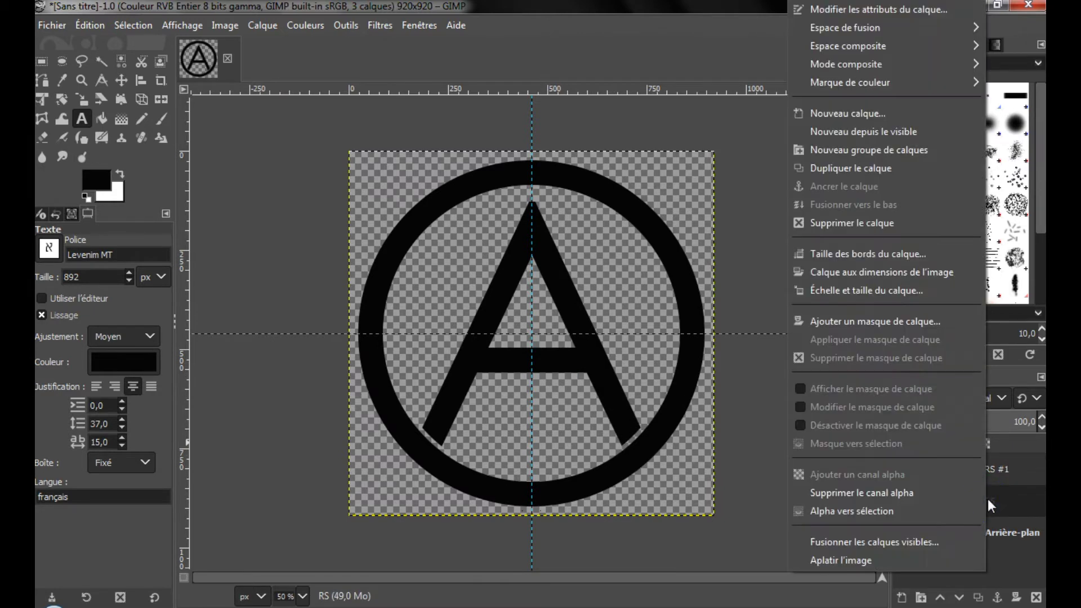
{"action": "left_click", "coordinate": [912, 511]}
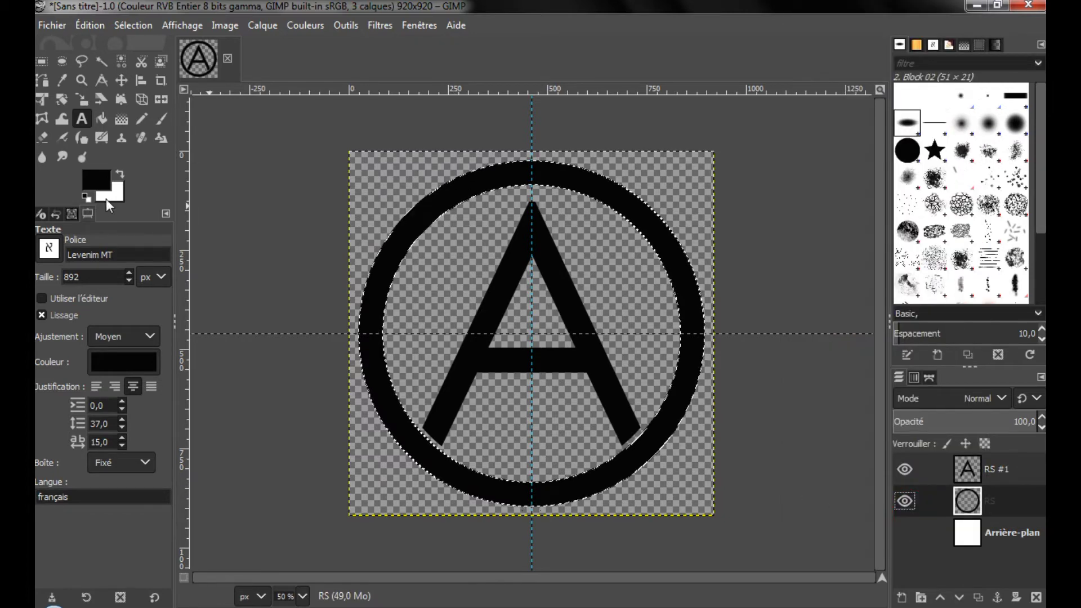
Step: Set the foreground colour to the dark blue 151ead
{"action": "left_click", "coordinate": [101, 181]}
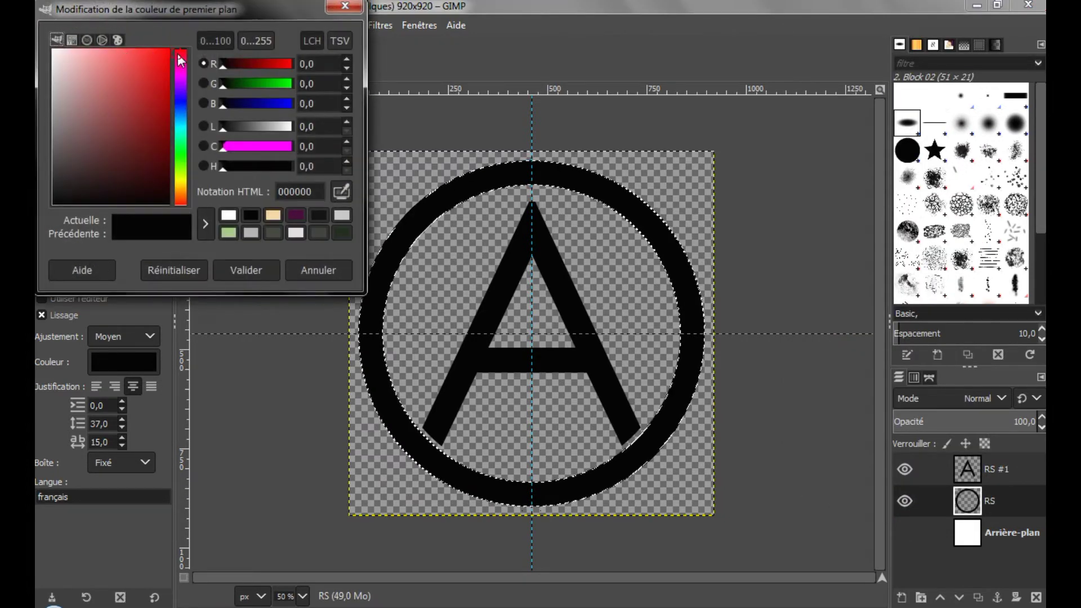
{"action": "mouse_move", "coordinate": [182, 60]}
{"action": "left_mouse_down"}
{"action": "mouse_move", "coordinate": [181, 143]}
{"action": "mouse_move", "coordinate": [181, 116]}
{"action": "mouse_move", "coordinate": [156, 102]}
{"action": "mouse_move", "coordinate": [144, 65]}
{"action": "left_mouse_up"}
{"action": "mouse_move", "coordinate": [185, 113]}
{"action": "left_mouse_down"}
{"action": "mouse_move", "coordinate": [184, 100]}
{"action": "mouse_move", "coordinate": [183, 111]}
{"action": "left_mouse_up"}
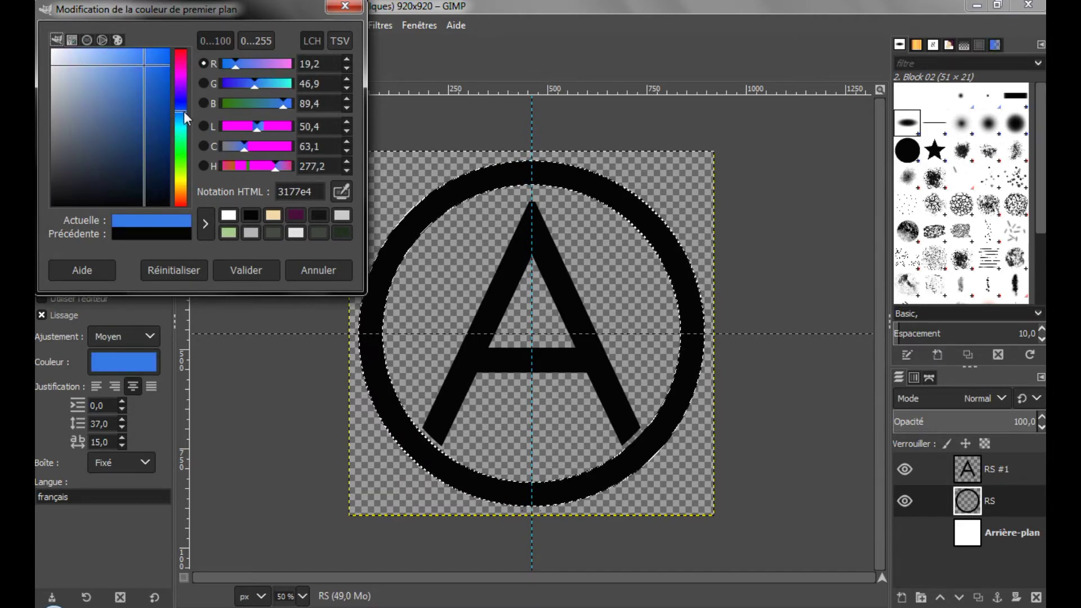
{"action": "left_click_drag", "start_coordinate": [141, 80], "coordinate": [116, 73]}
{"action": "left_click_drag", "start_coordinate": [181, 112], "coordinate": [181, 103]}
{"action": "left_click_drag", "start_coordinate": [120, 73], "coordinate": [156, 99]}
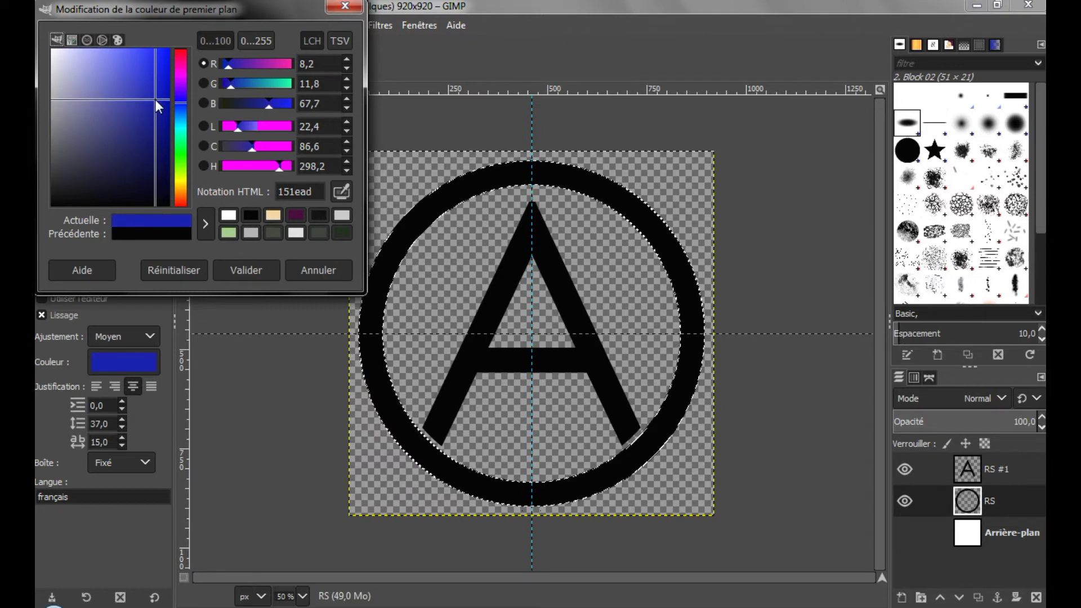
{"action": "left_click", "coordinate": [248, 269]}
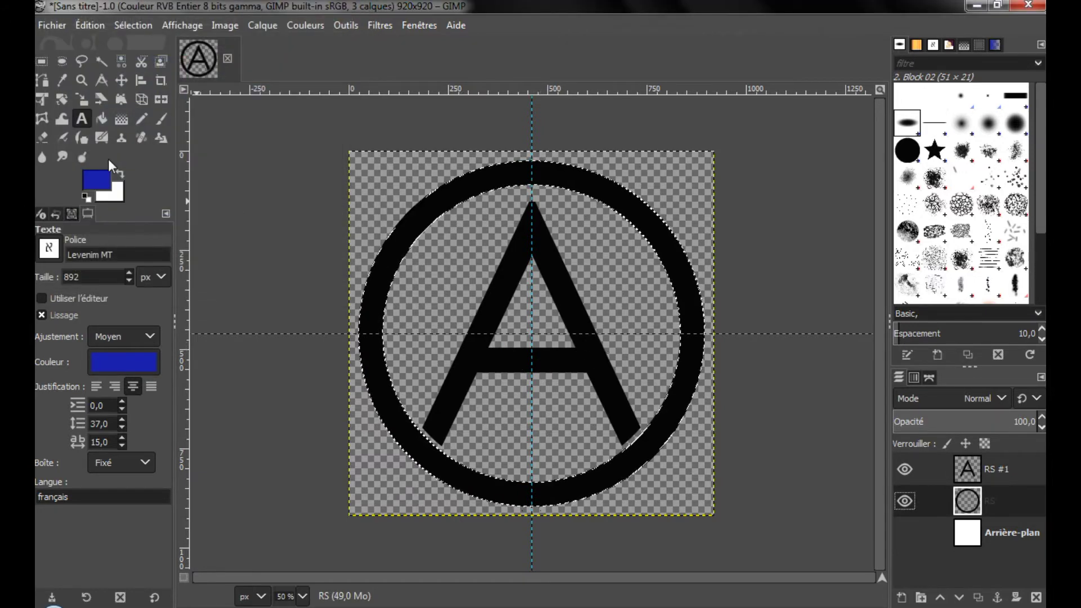
Step: Try to paint the upper part of the ring blue with the Paintbrush and the 2. Hardness 100 brush, and undo the strokes
{"action": "left_click", "coordinate": [162, 118]}
{"action": "left_click", "coordinate": [908, 150]}
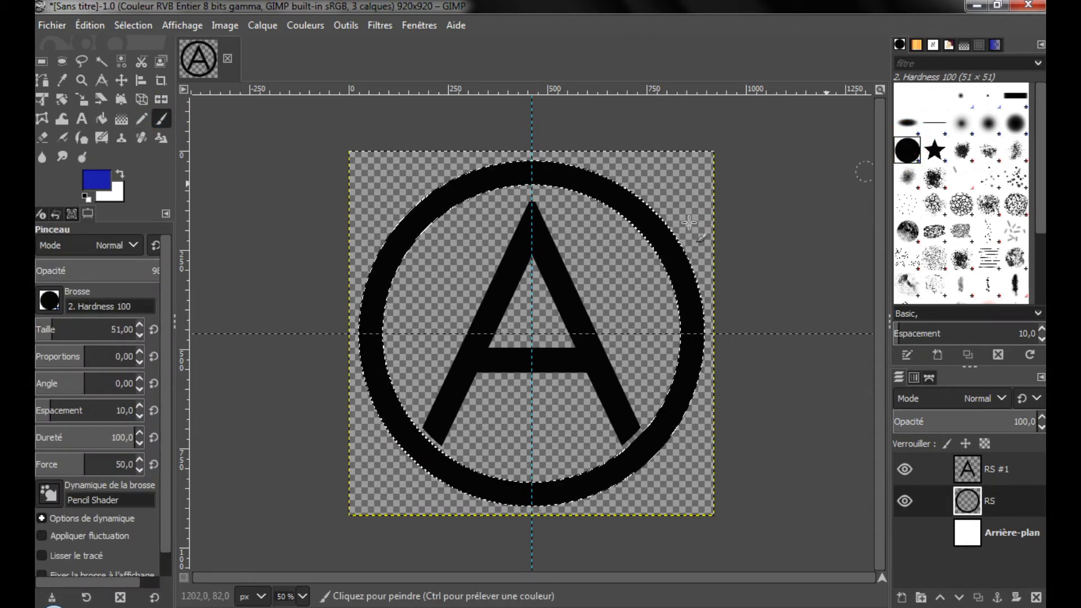
{"action": "mouse_move", "coordinate": [499, 179]}
{"action": "left_mouse_down"}
{"action": "mouse_move", "coordinate": [436, 209]}
{"action": "mouse_move", "coordinate": [572, 153]}
{"action": "mouse_move", "coordinate": [386, 183]}
{"action": "mouse_move", "coordinate": [657, 182]}
{"action": "mouse_move", "coordinate": [447, 174]}
{"action": "mouse_move", "coordinate": [628, 176]}
{"action": "mouse_move", "coordinate": [668, 188]}
{"action": "mouse_move", "coordinate": [544, 166]}
{"action": "mouse_move", "coordinate": [676, 230]}
{"action": "left_mouse_up"}
{"action": "left_click_drag", "start_coordinate": [466, 216], "coordinate": [414, 223]}
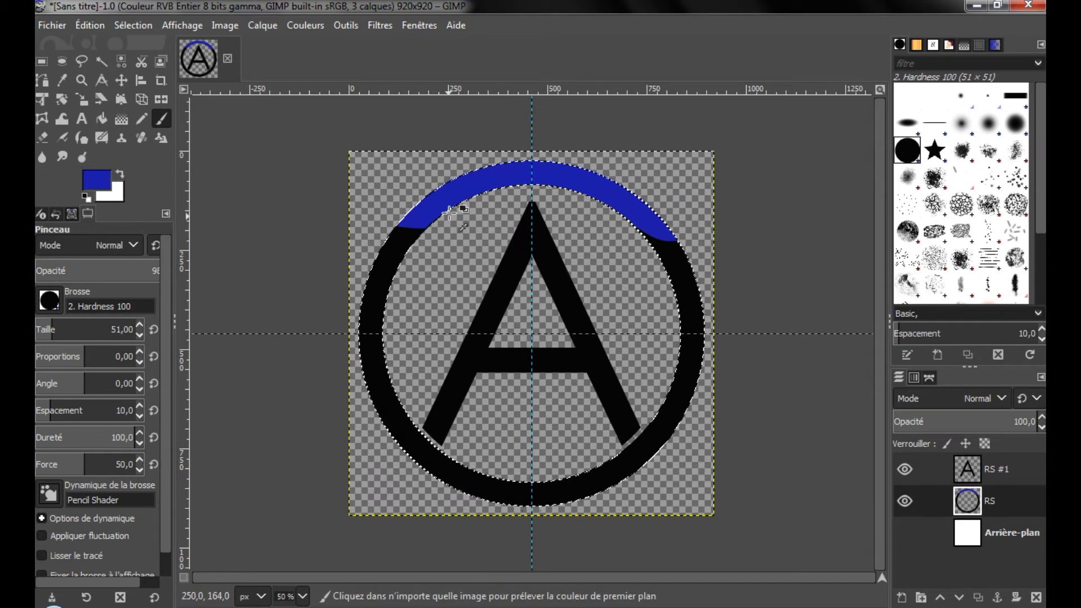
{"action": "key", "text": "ctrl+z"}
{"action": "key", "text": "ctrl+z"}
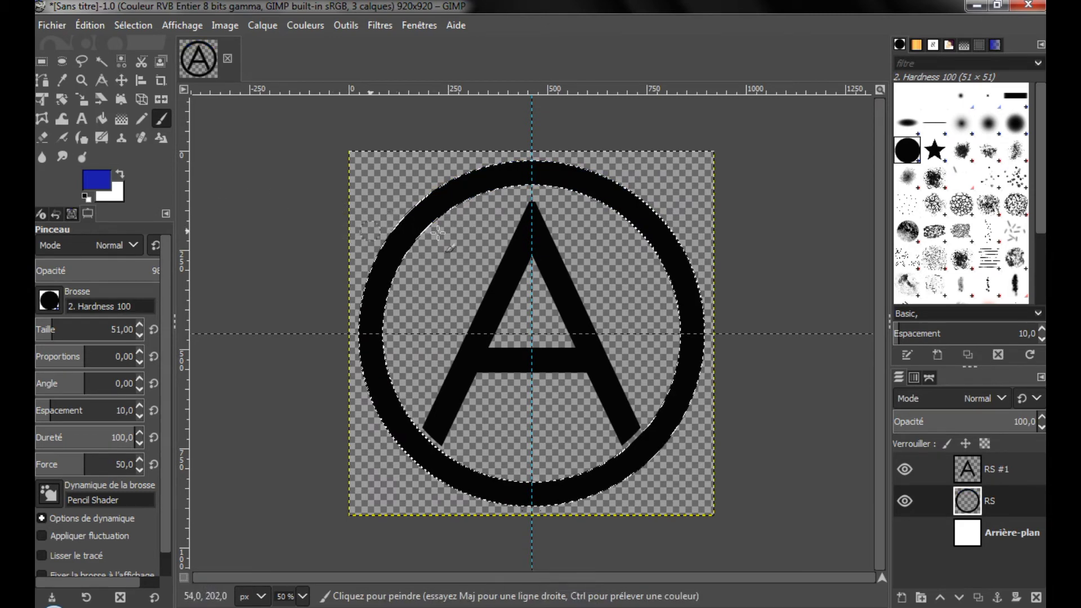
Step: Fill the selected ring on layer RS with the blue foreground colour and clear the selection
{"action": "left_click", "coordinate": [91, 25]}
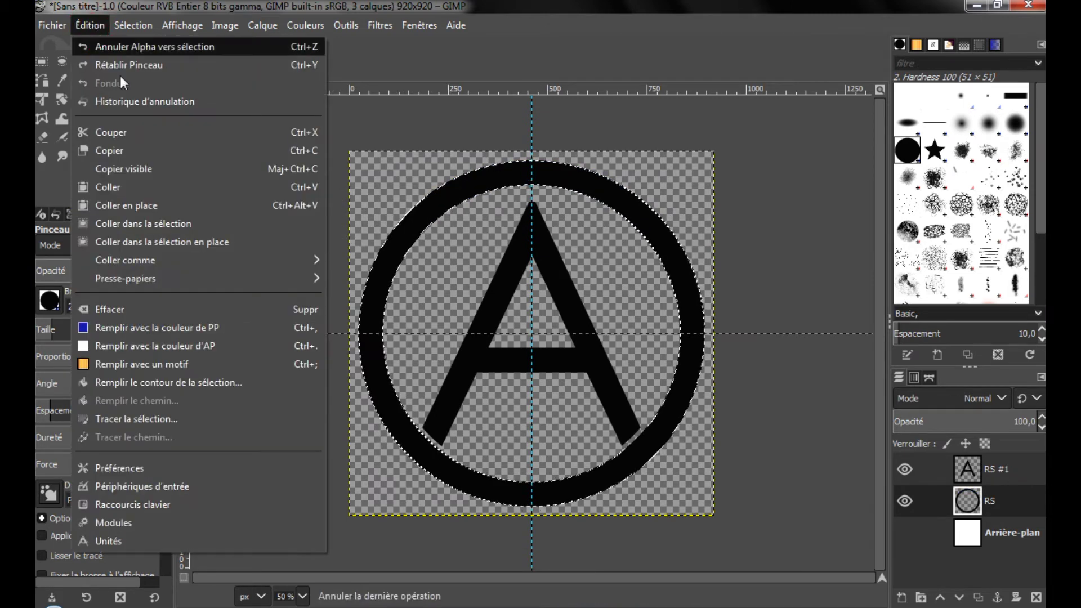
{"action": "left_click", "coordinate": [132, 334]}
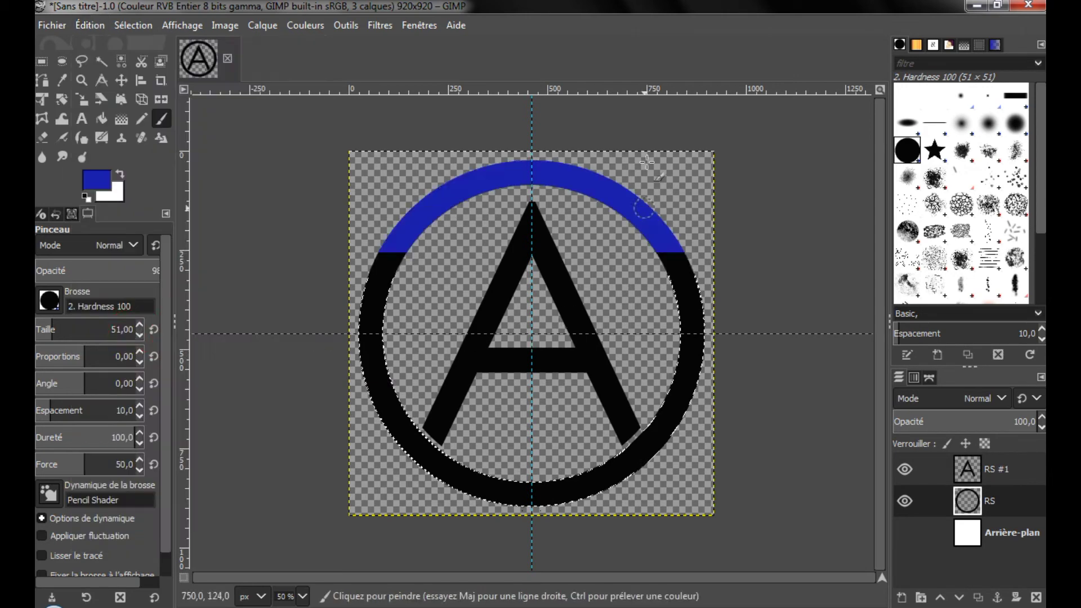
{"action": "right_click", "coordinate": [387, 179]}
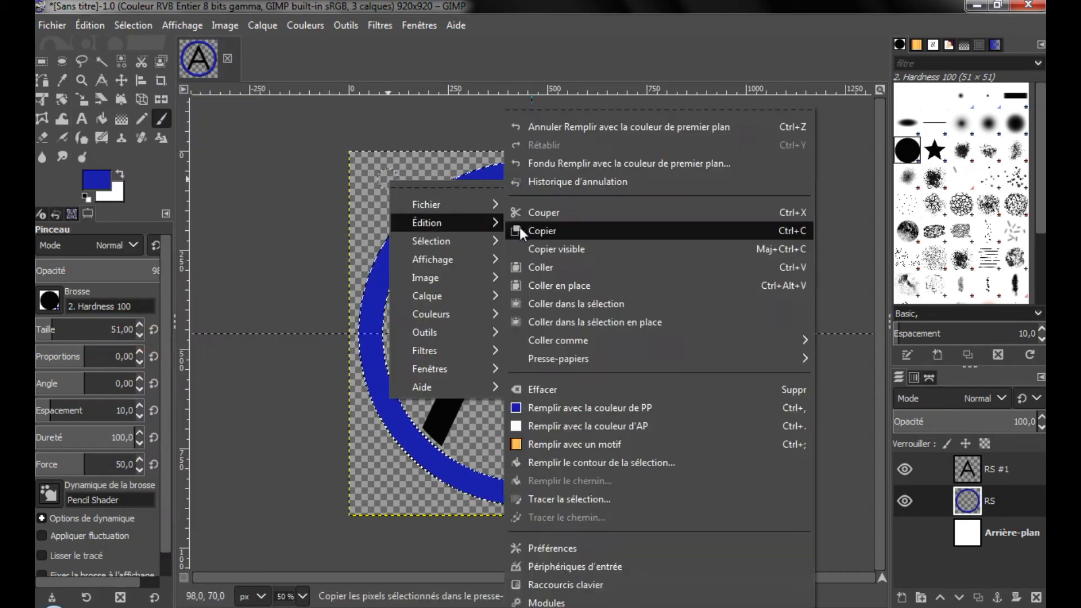
{"action": "mouse_move", "coordinate": [498, 257]}
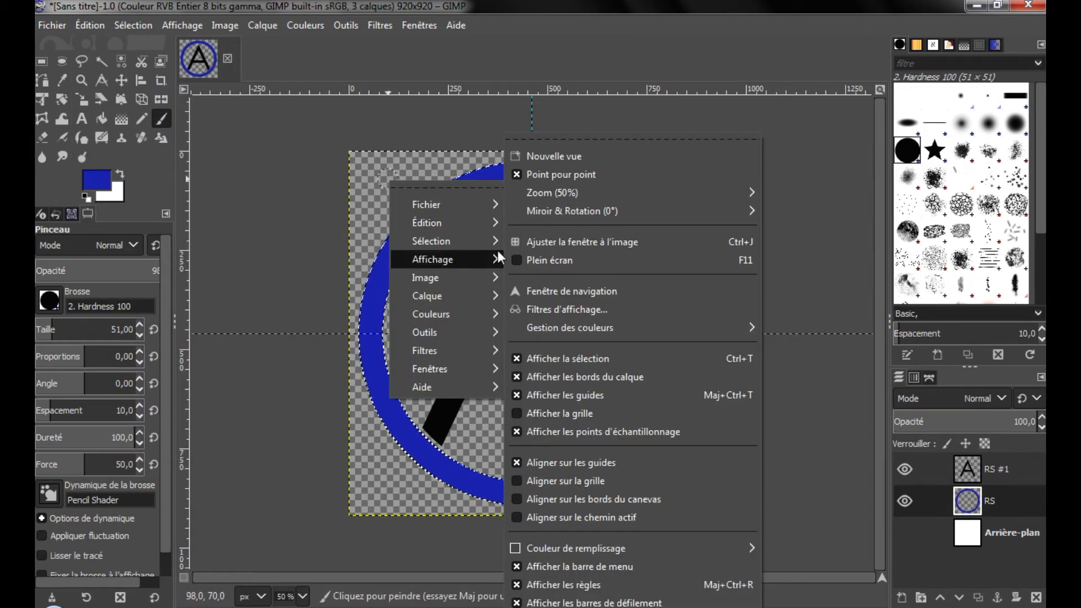
{"action": "left_click", "coordinate": [554, 274]}
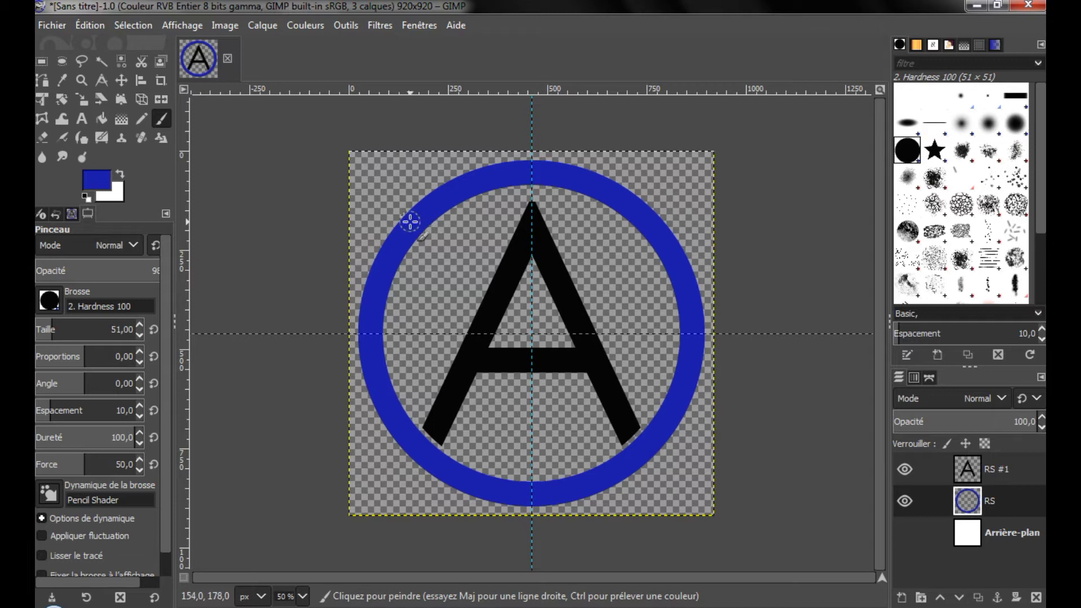
{"action": "key", "text": "ctrl"}
{"action": "scroll", "coordinate": [407, 229], "scroll_direction": "up", "scroll_amount": 5}
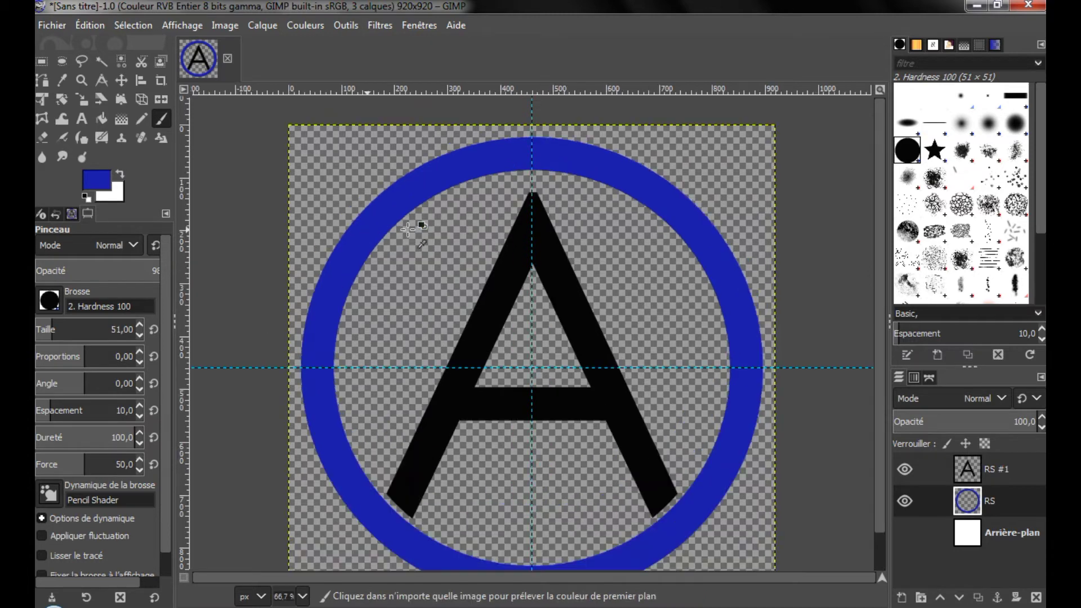
{"action": "scroll", "coordinate": [407, 229], "scroll_direction": "down", "scroll_amount": 5}
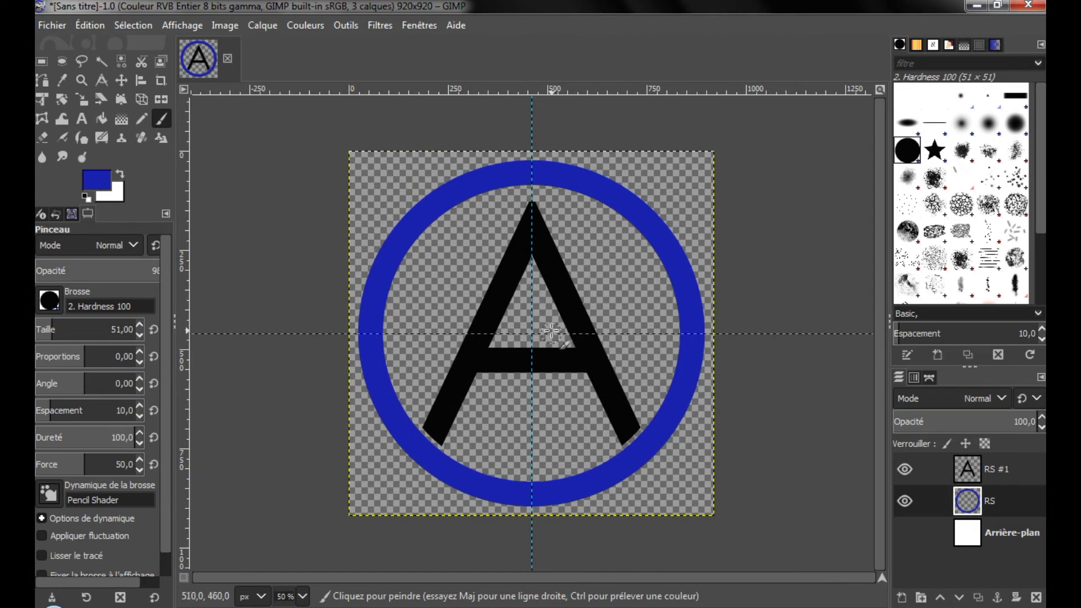
Step: Select the A from the alpha of layer RS #1, fill it with the blue foreground colour and clear the selection
{"action": "left_click", "coordinate": [989, 474]}
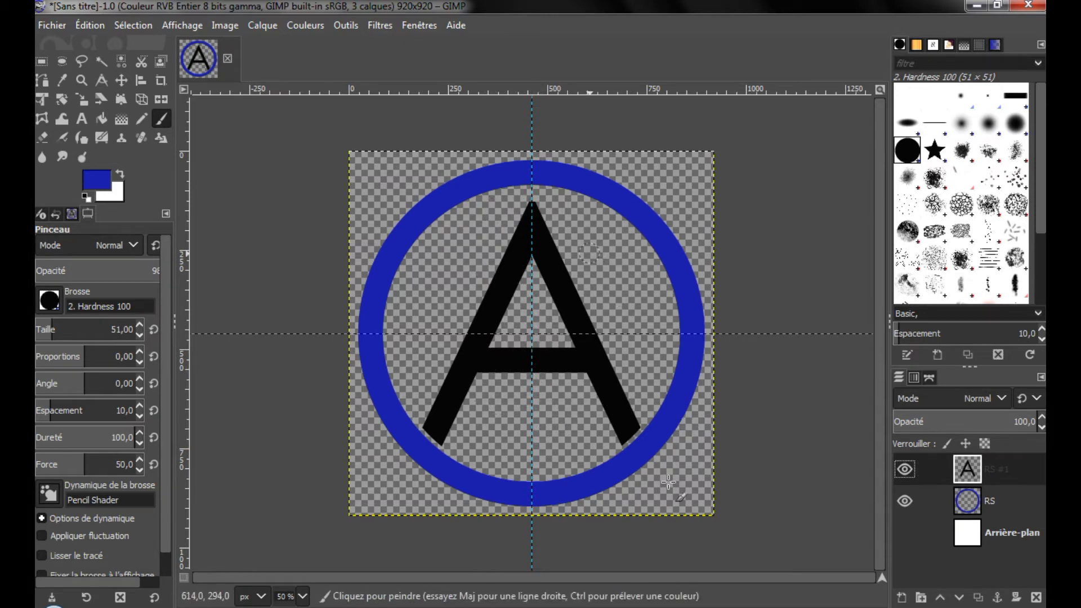
{"action": "right_click", "coordinate": [985, 478]}
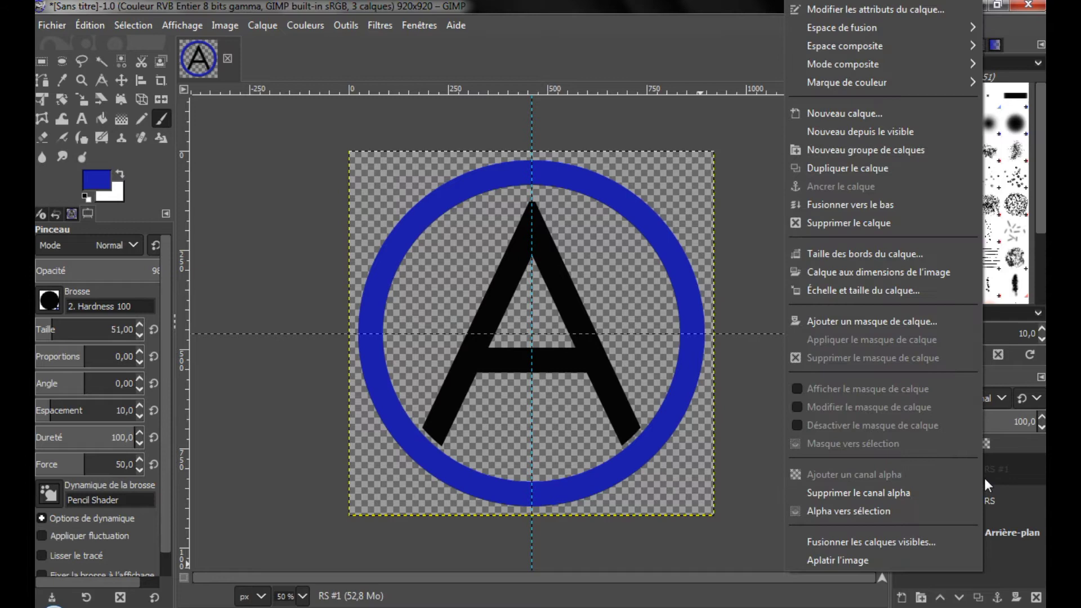
{"action": "left_click", "coordinate": [920, 514]}
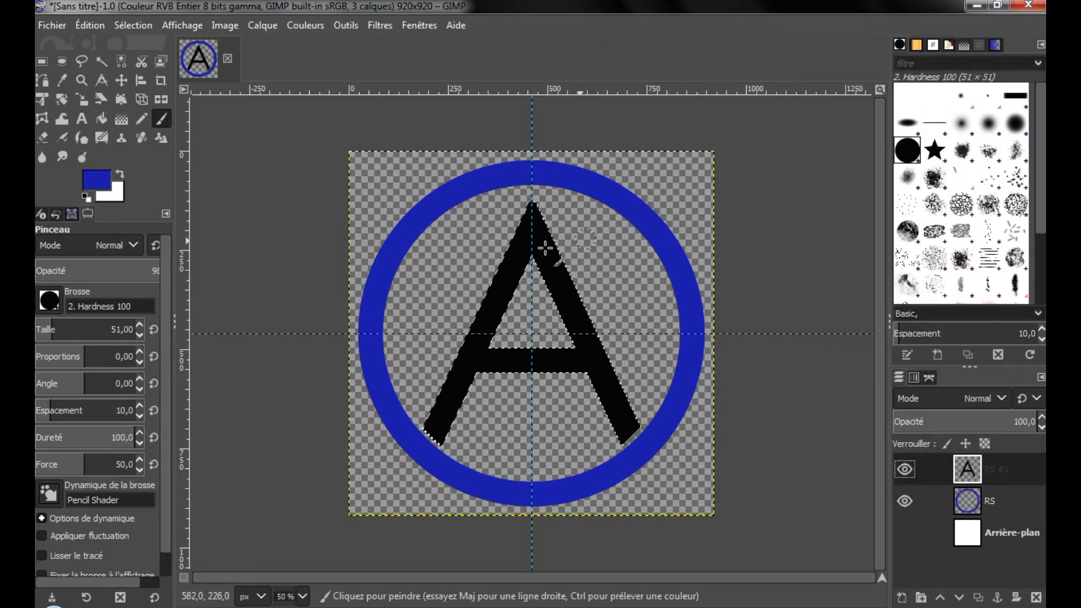
{"action": "left_click", "coordinate": [90, 25]}
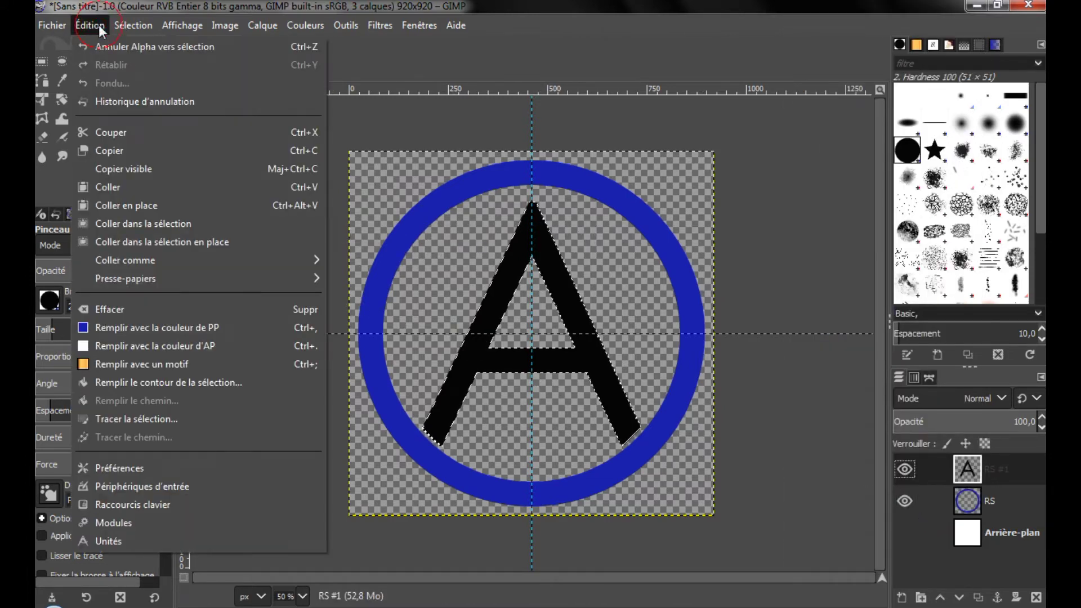
{"action": "left_click", "coordinate": [158, 334]}
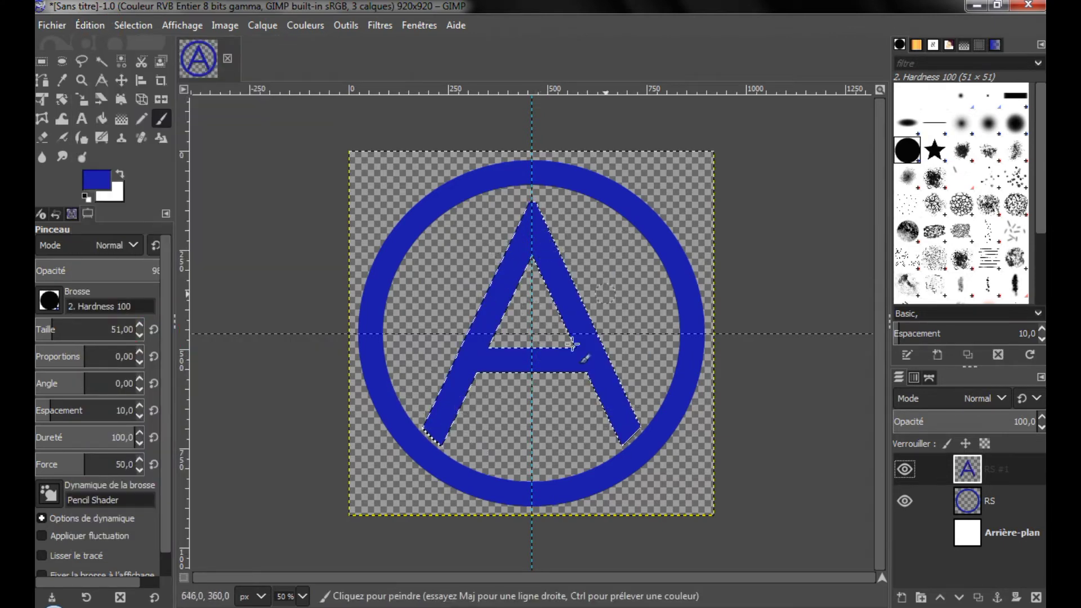
{"action": "right_click", "coordinate": [620, 168]}
{"action": "mouse_move", "coordinate": [716, 225]}
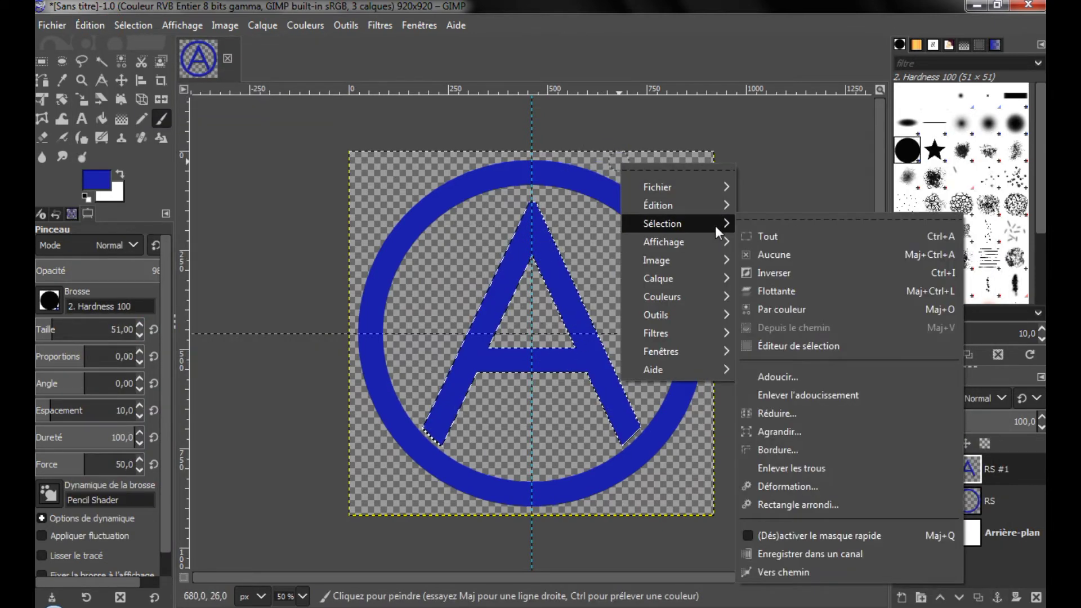
{"action": "left_click", "coordinate": [772, 254]}
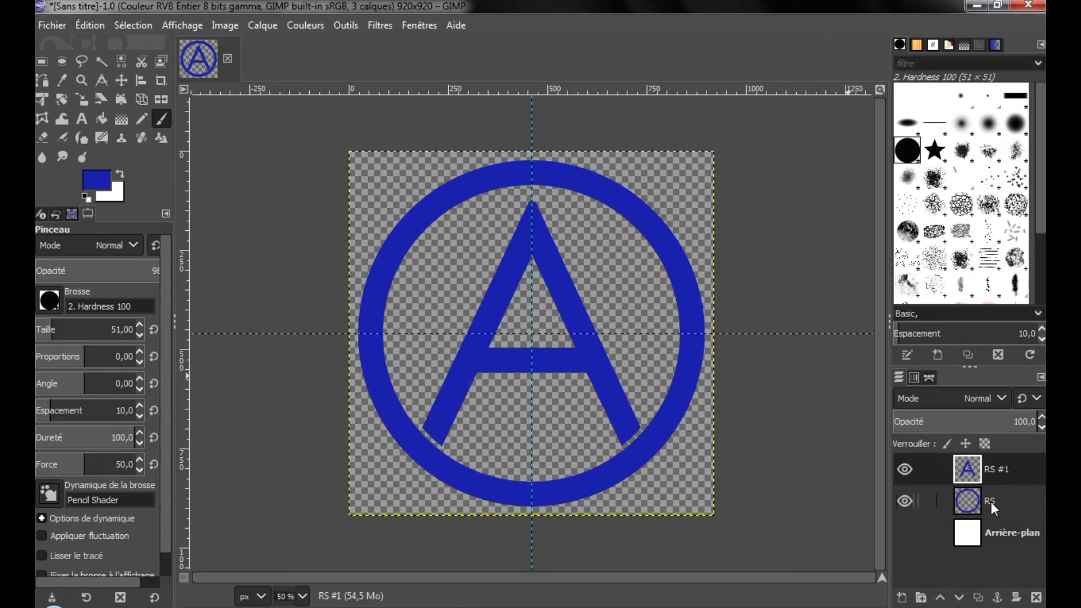
Step: Create a new 920 × 920 px layer filled with transparency directly above the Arrière-plan layer
{"action": "left_click", "coordinate": [994, 531]}
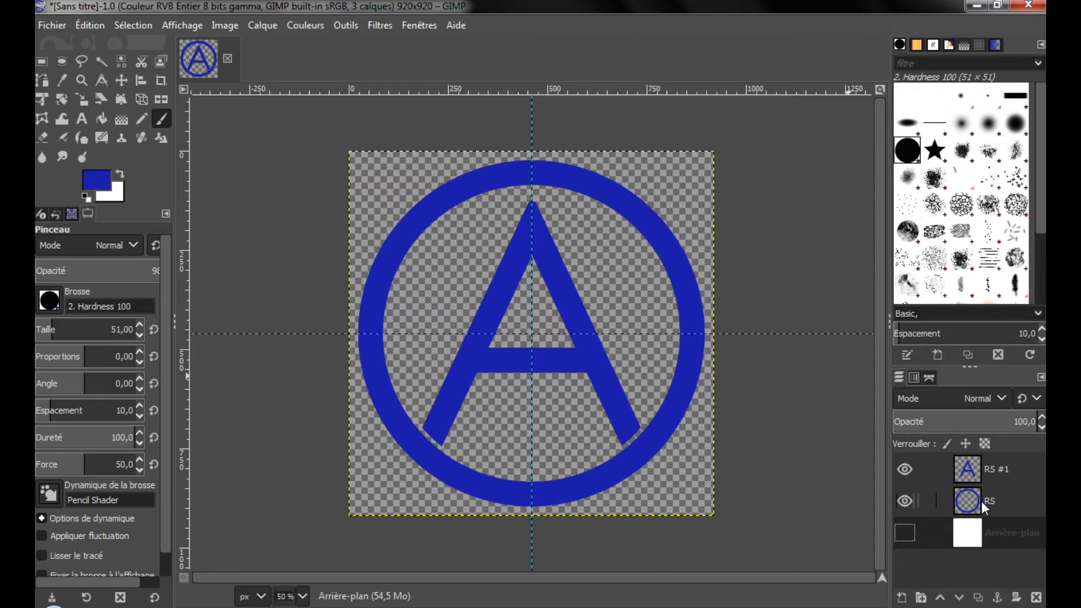
{"action": "right_click", "coordinate": [985, 529]}
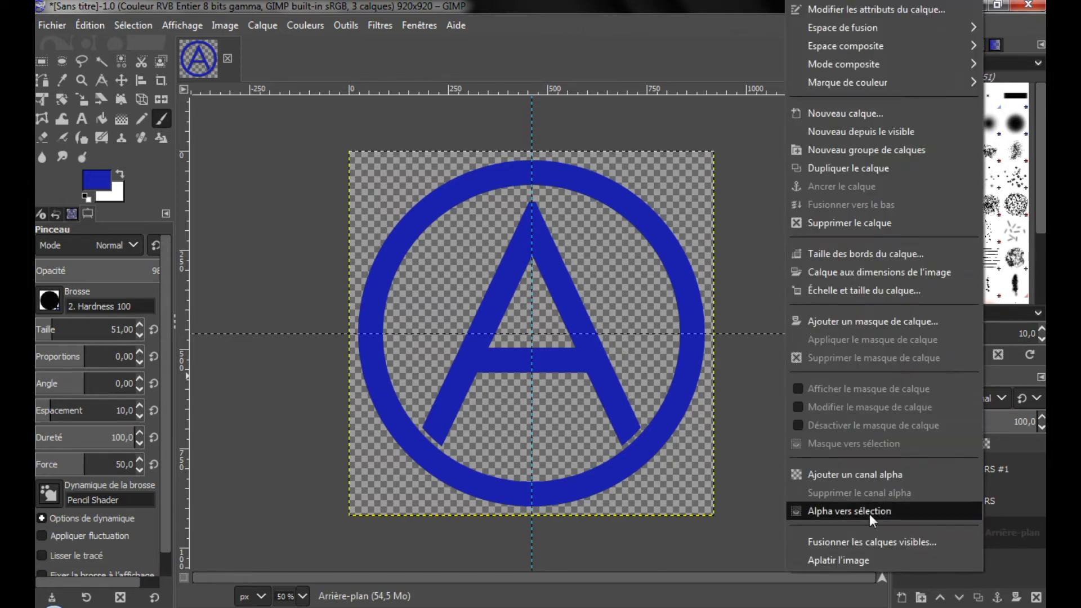
{"action": "left_click", "coordinate": [884, 113]}
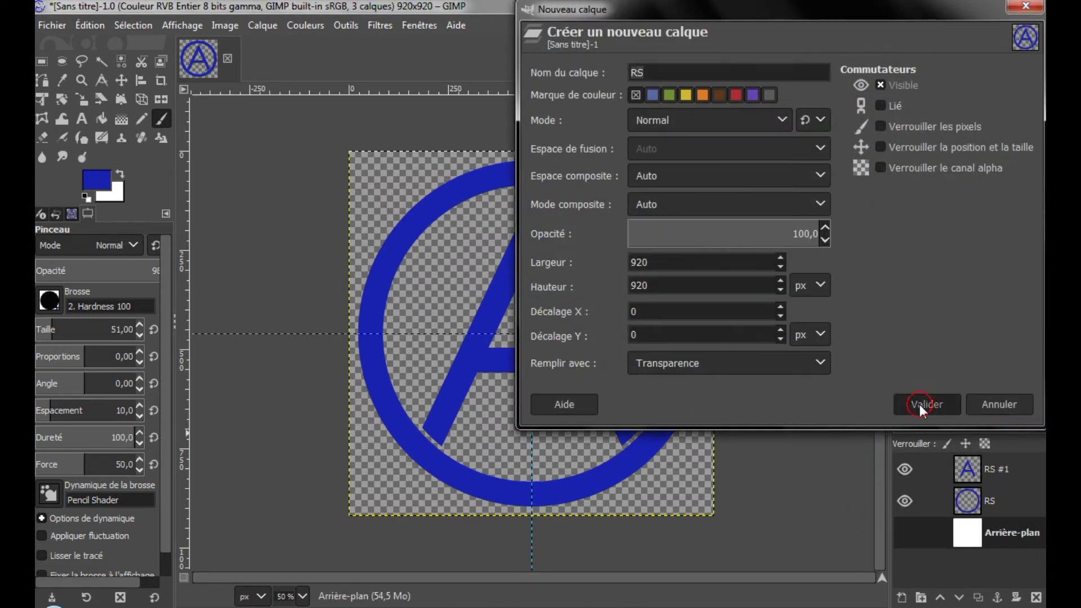
{"action": "left_click", "coordinate": [920, 404]}
Step: Select the ring from the alpha of layer RS and make the empty layer RS #2 active
{"action": "left_click", "coordinate": [982, 499]}
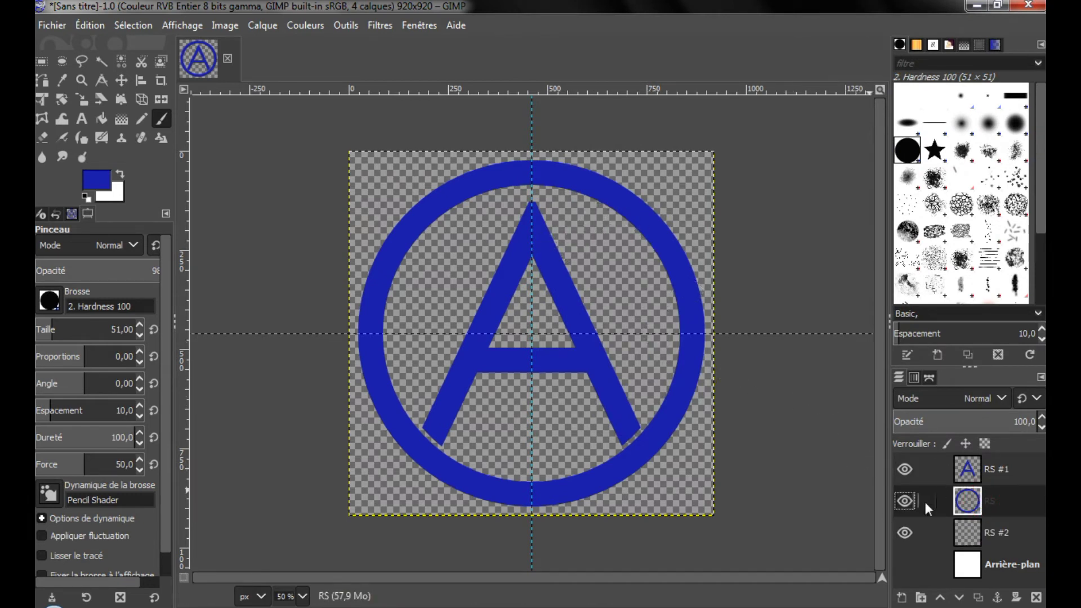
{"action": "right_click", "coordinate": [970, 503]}
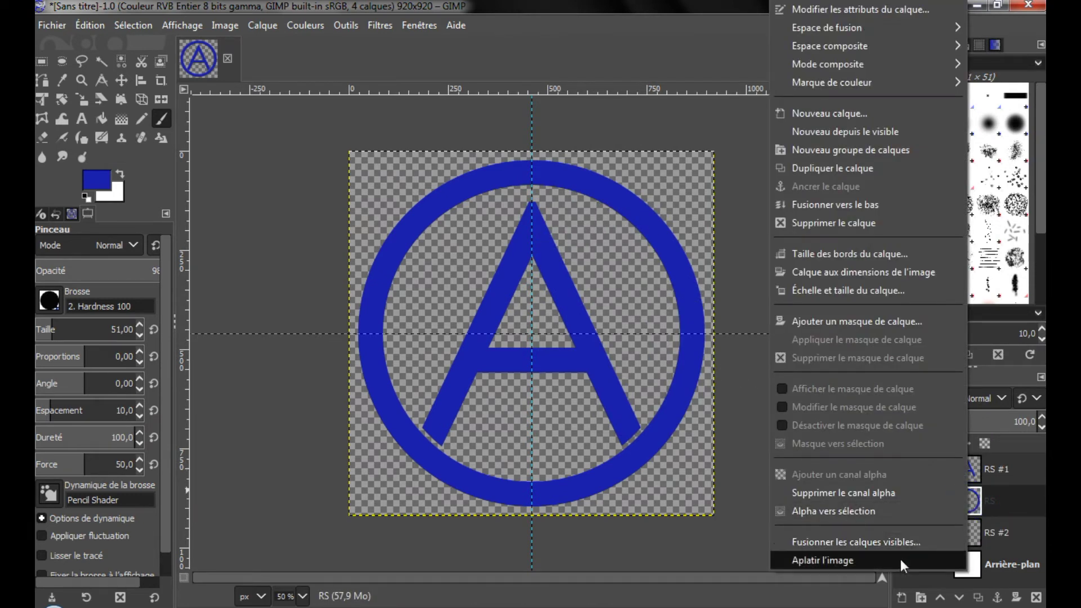
{"action": "left_click", "coordinate": [904, 516]}
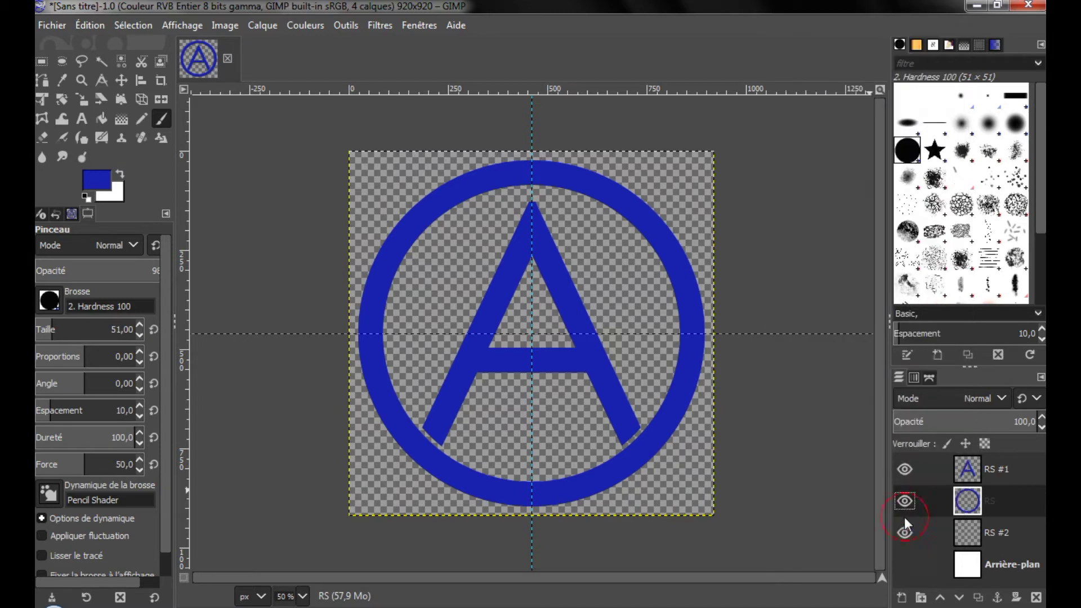
{"action": "left_click", "coordinate": [985, 532]}
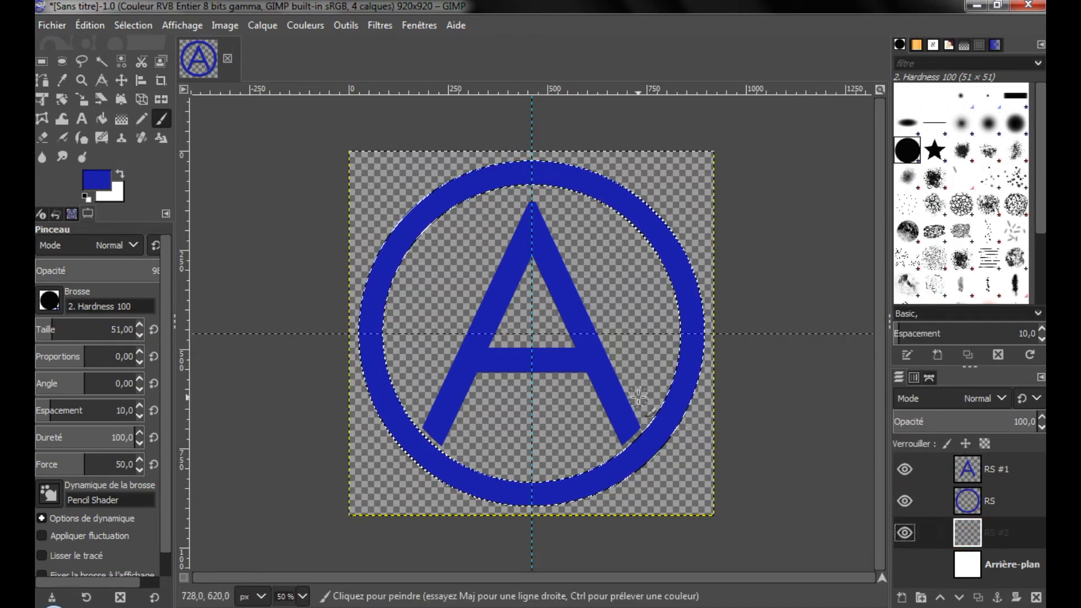
Step: Set the foreground colour to black and fill the ring selection on layer RS #2 with it
{"action": "left_click", "coordinate": [94, 184]}
{"action": "left_click_drag", "start_coordinate": [84, 196], "coordinate": [35, 265]}
{"action": "left_click", "coordinate": [239, 270]}
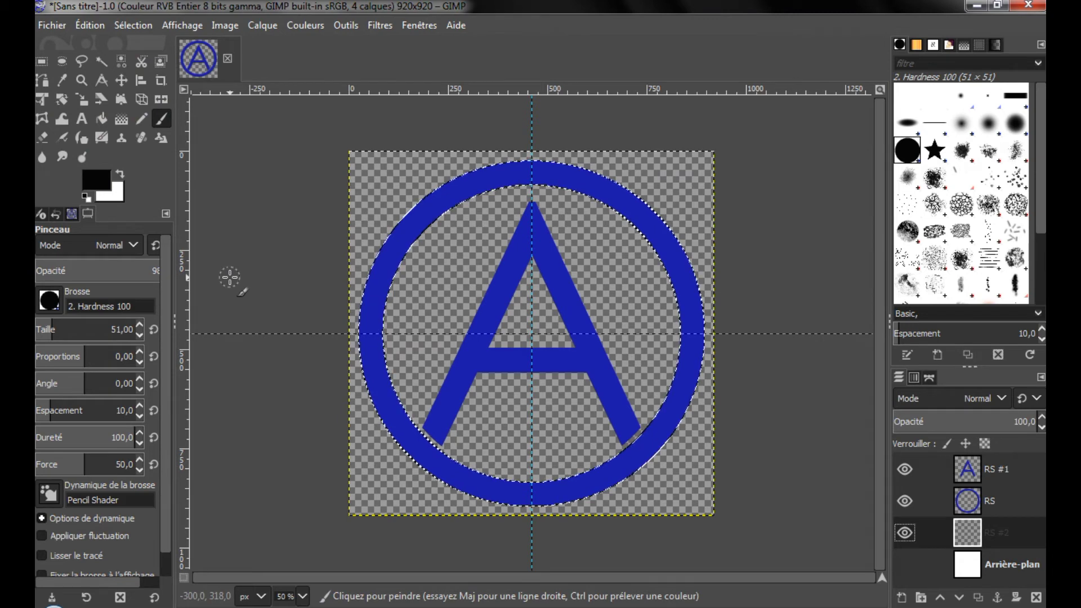
{"action": "left_click", "coordinate": [100, 25]}
{"action": "left_click", "coordinate": [90, 328]}
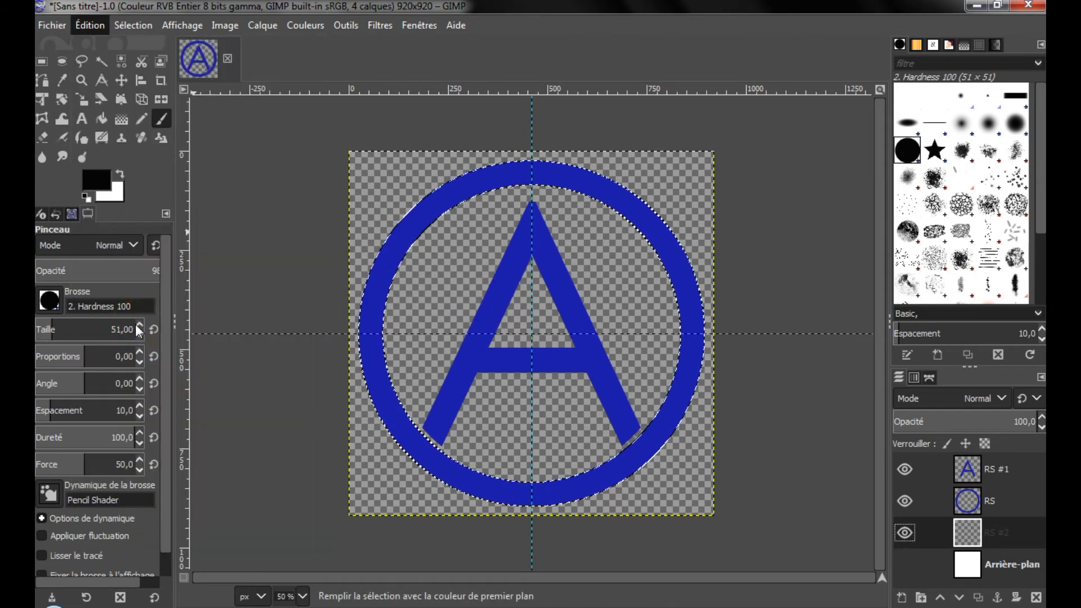
Step: Hide the blue ring layer RS and clear the selection
{"action": "left_click", "coordinate": [905, 500]}
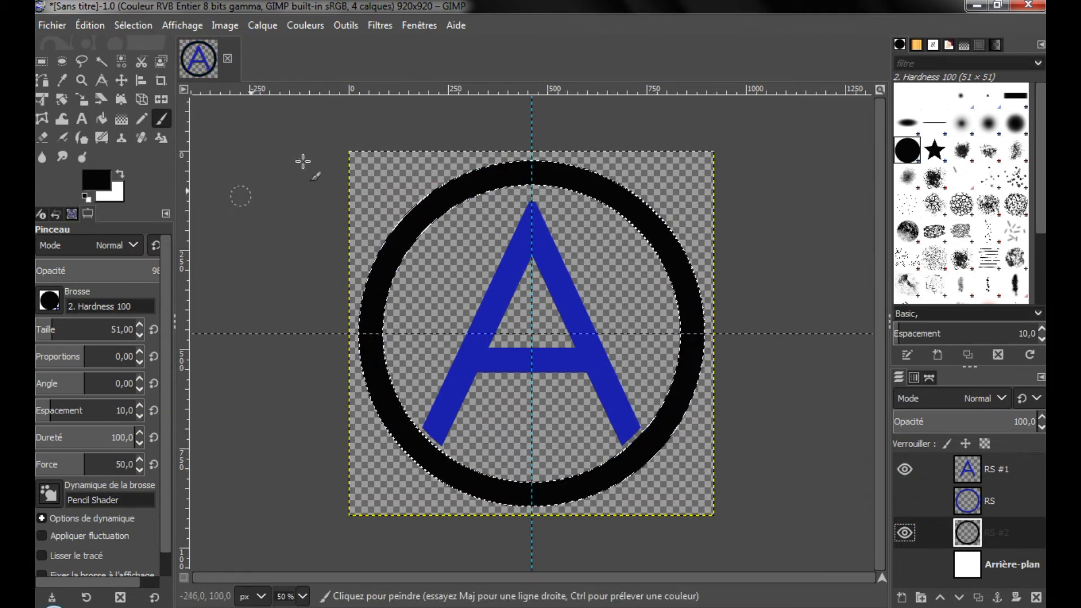
{"action": "right_click", "coordinate": [394, 173]}
{"action": "mouse_move", "coordinate": [445, 215]}
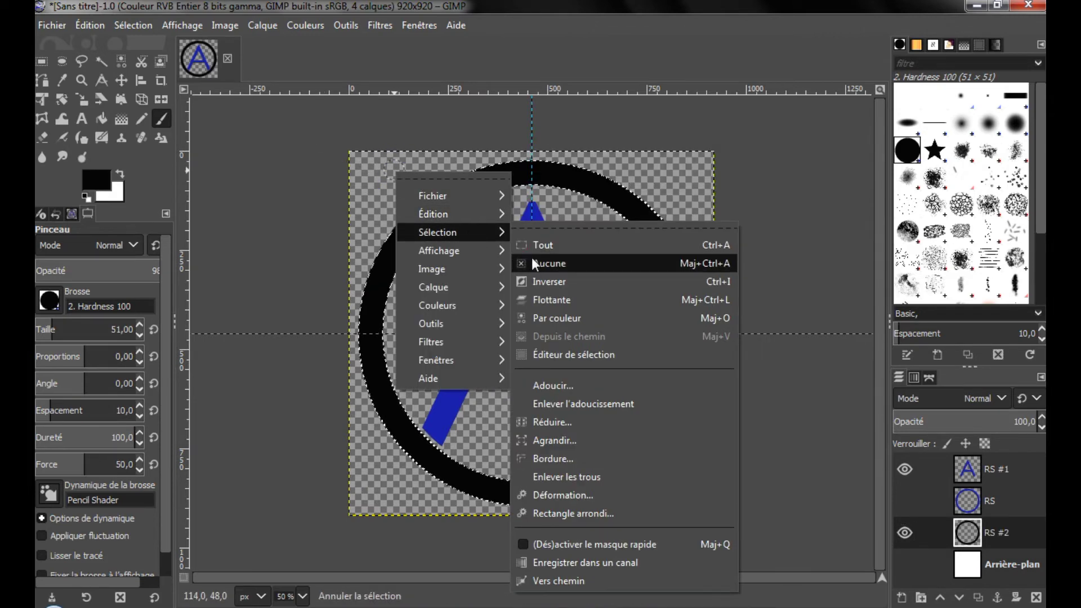
{"action": "left_click", "coordinate": [533, 260]}
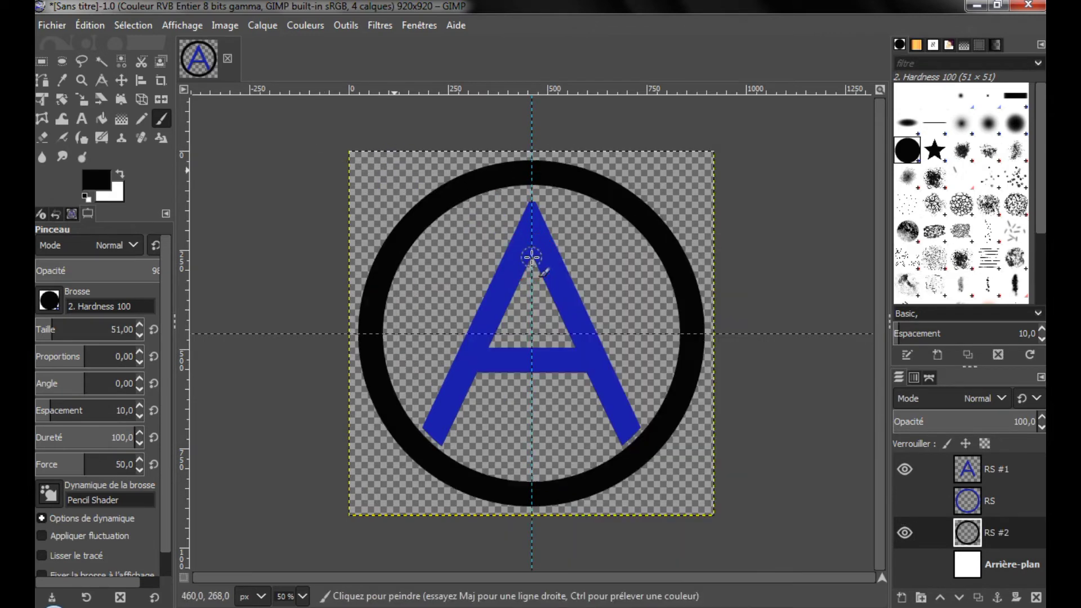
Step: Move the black ring on layer RS #2 about 20 px right and 16 px down, and show layer RS again
{"action": "left_click", "coordinate": [122, 82]}
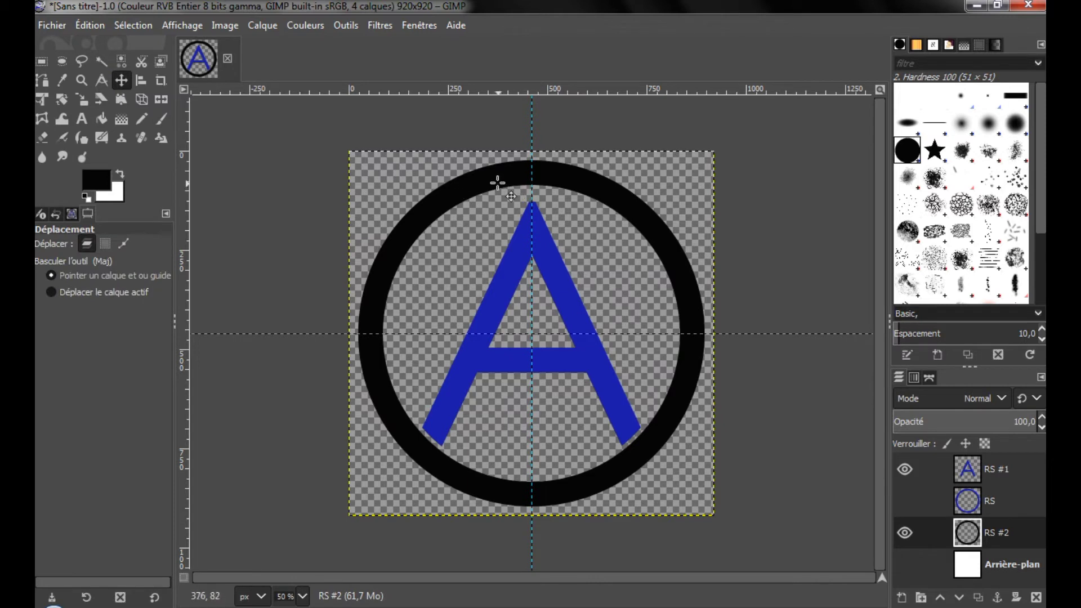
{"action": "left_click_drag", "start_coordinate": [483, 181], "coordinate": [483, 181]}
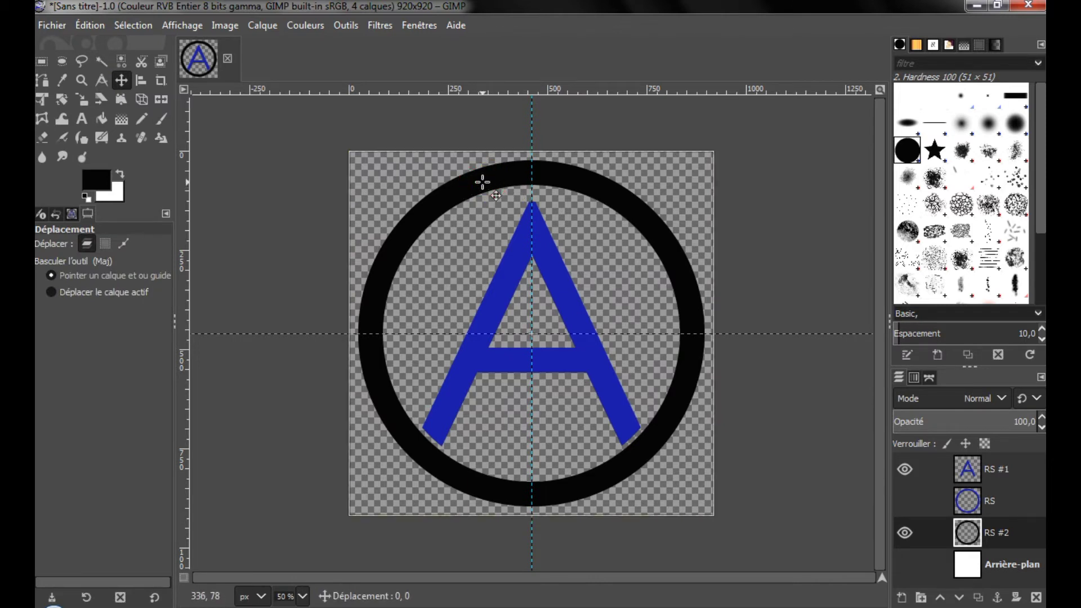
{"action": "left_click_drag", "start_coordinate": [488, 187], "coordinate": [490, 188]}
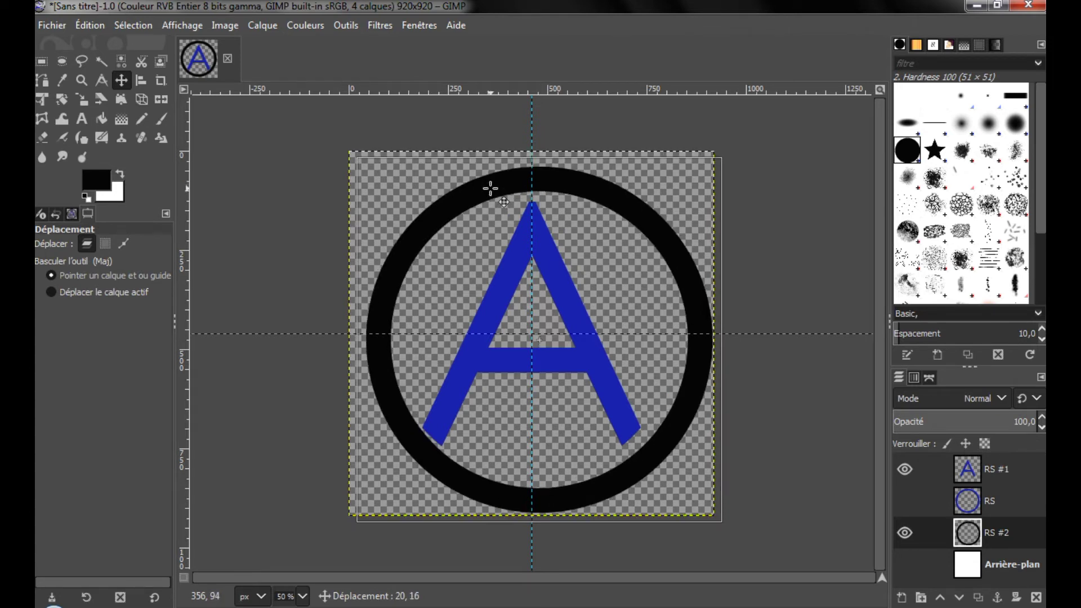
{"action": "left_click_drag", "start_coordinate": [491, 188], "coordinate": [490, 188]}
{"action": "left_click", "coordinate": [905, 501]}
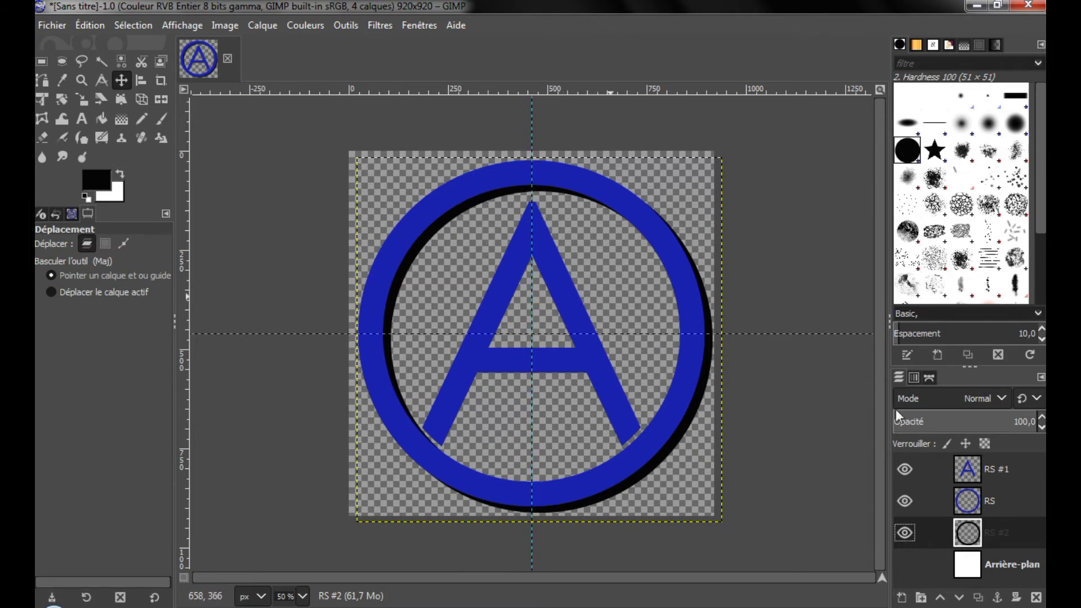
Step: Create another 920 × 920 px layer filled with transparency directly above layer RS
{"action": "left_click", "coordinate": [993, 473]}
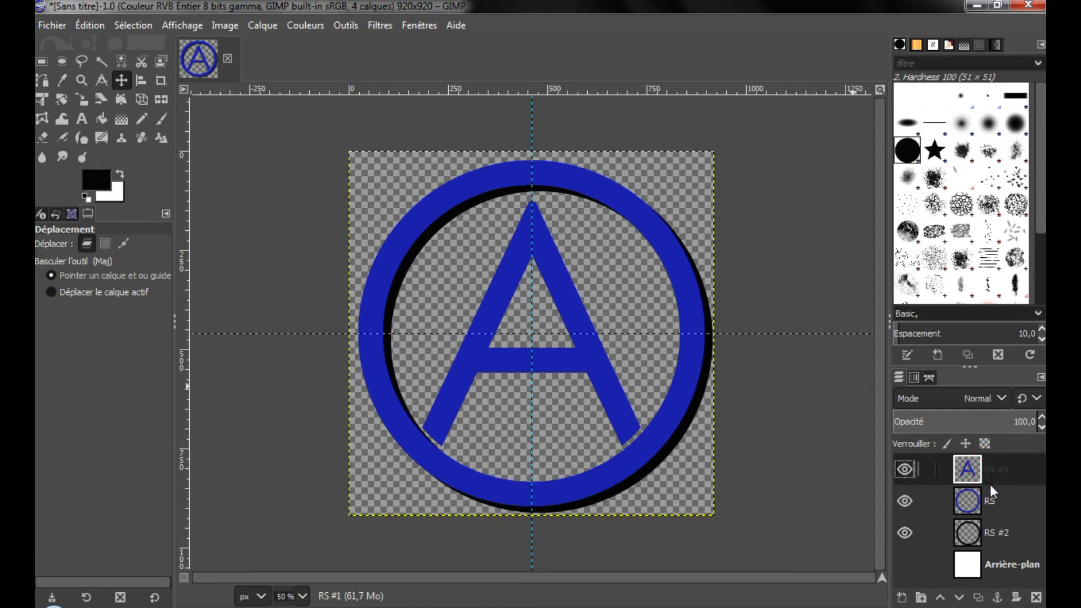
{"action": "left_click", "coordinate": [989, 500]}
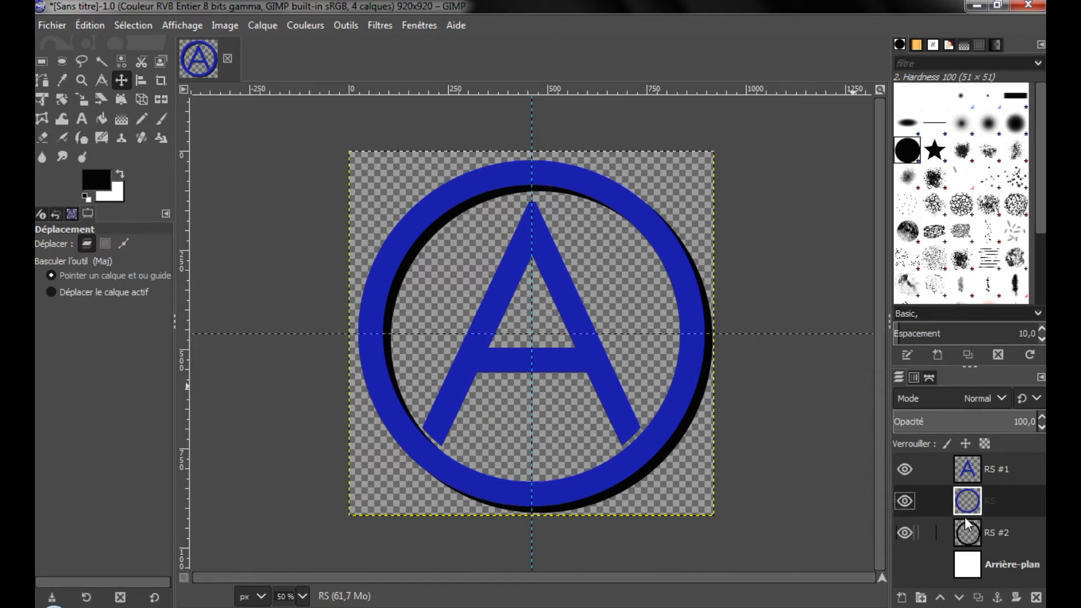
{"action": "left_click", "coordinate": [902, 598]}
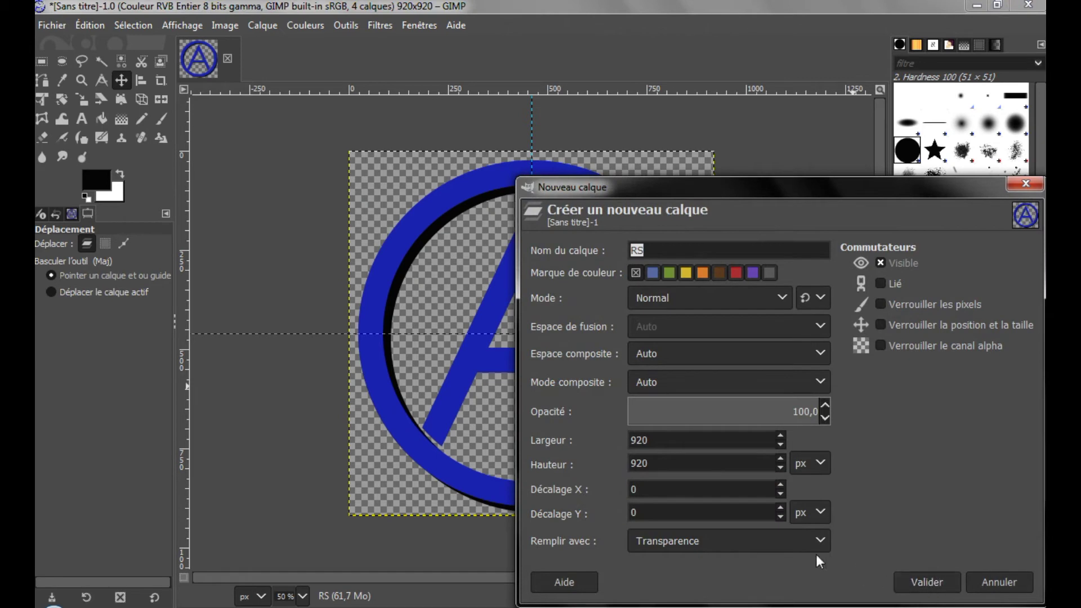
{"action": "left_click", "coordinate": [924, 582]}
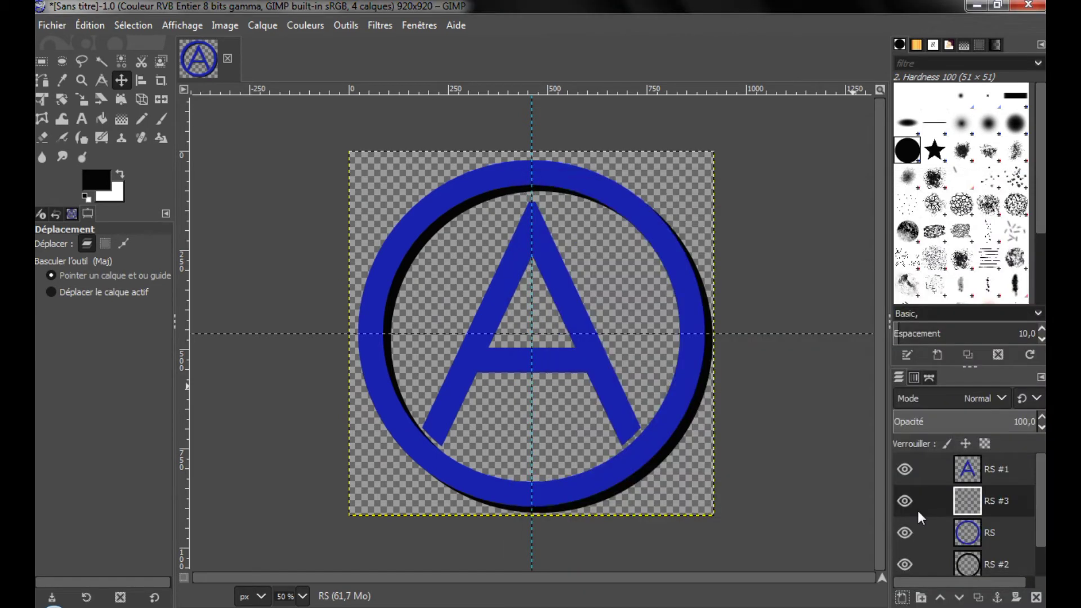
Step: Select the A from the alpha of layer RS #1 and fill it with black on layer RS #3
{"action": "left_click", "coordinate": [972, 481]}
{"action": "right_click", "coordinate": [972, 481]}
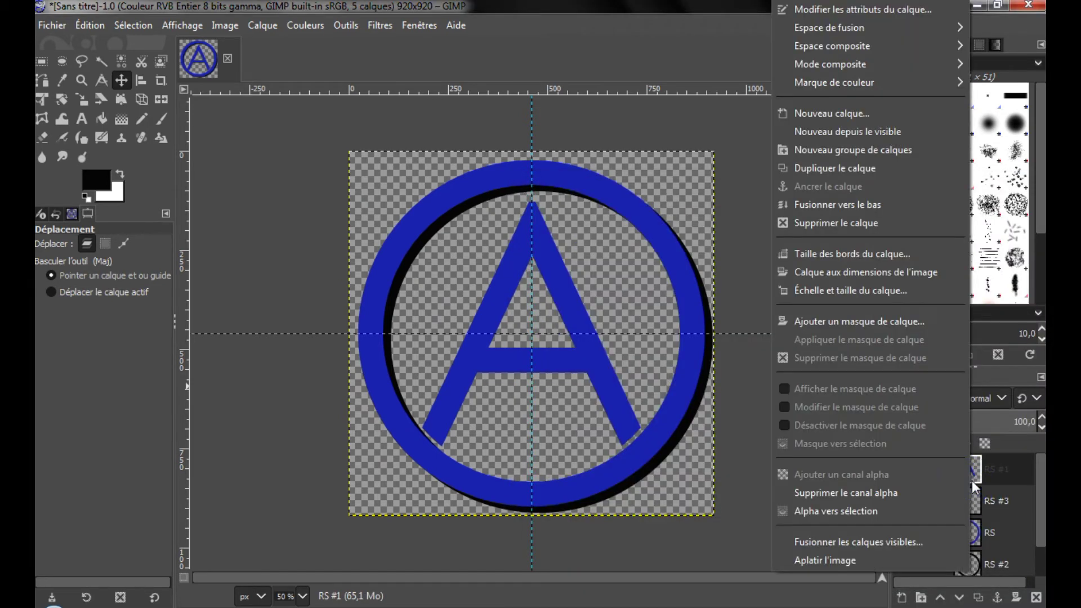
{"action": "left_click", "coordinate": [941, 503]}
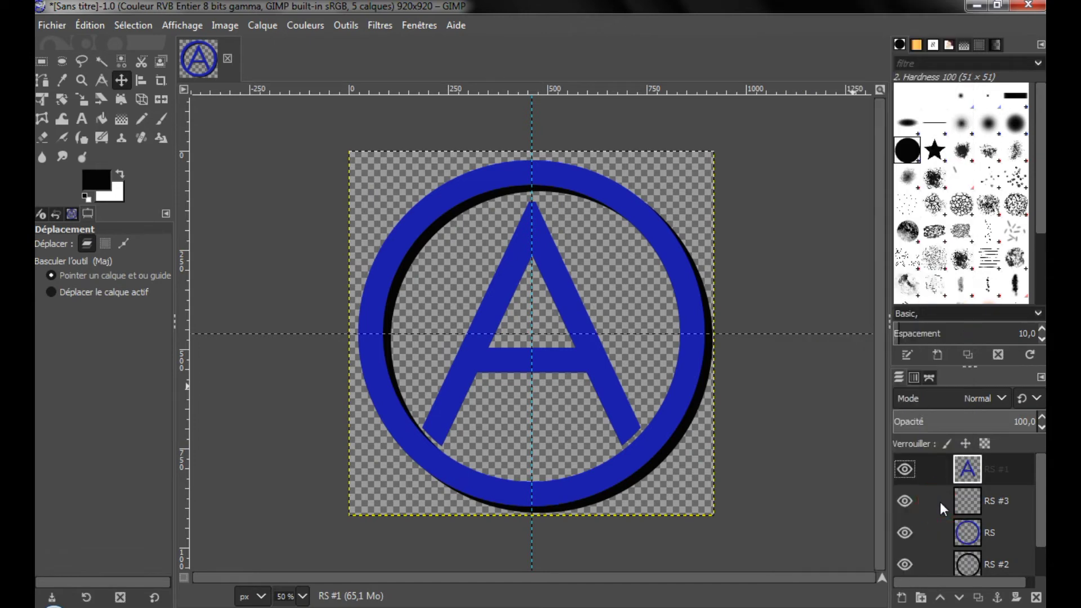
{"action": "left_click", "coordinate": [971, 496]}
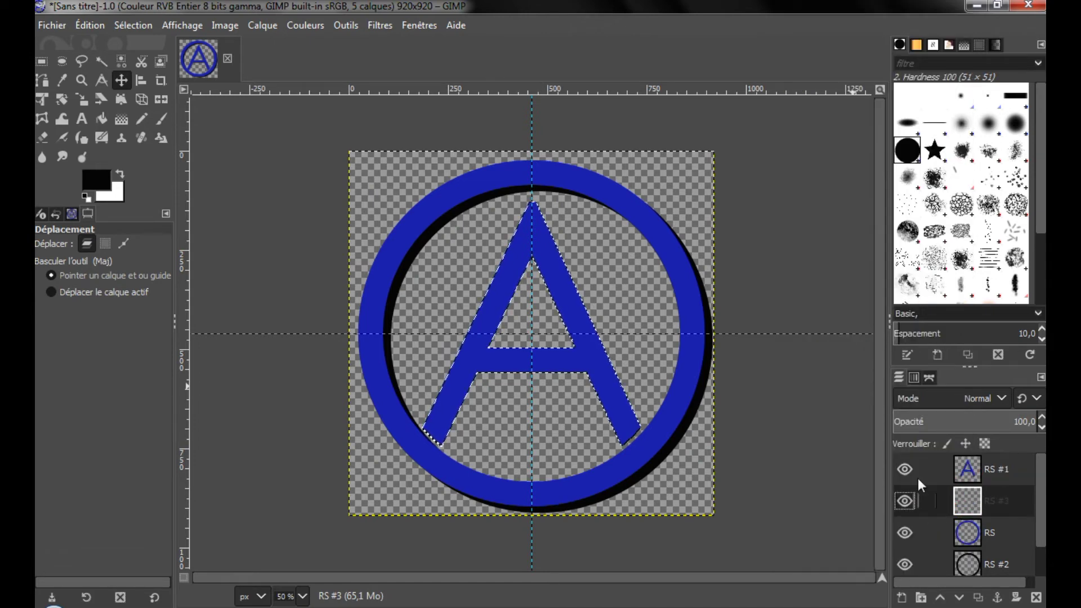
{"action": "left_click", "coordinate": [98, 25]}
{"action": "left_click", "coordinate": [173, 328]}
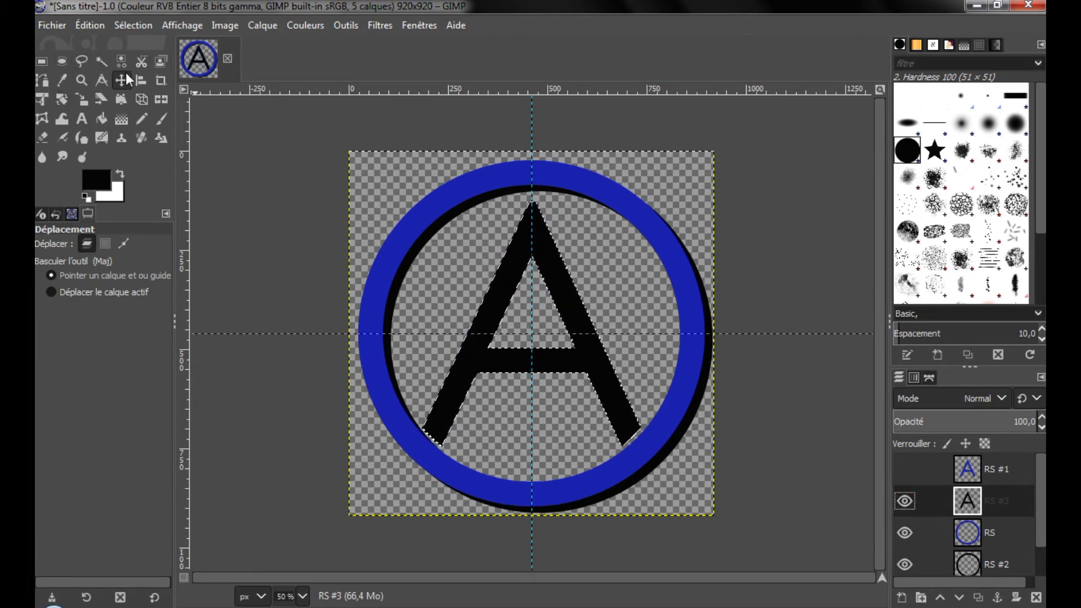
Step: Move the black A on layer RS #3 slightly right and down to match the ring's shadow offset
{"action": "left_click", "coordinate": [510, 283]}
{"action": "left_click_drag", "start_coordinate": [510, 283], "coordinate": [517, 290]}
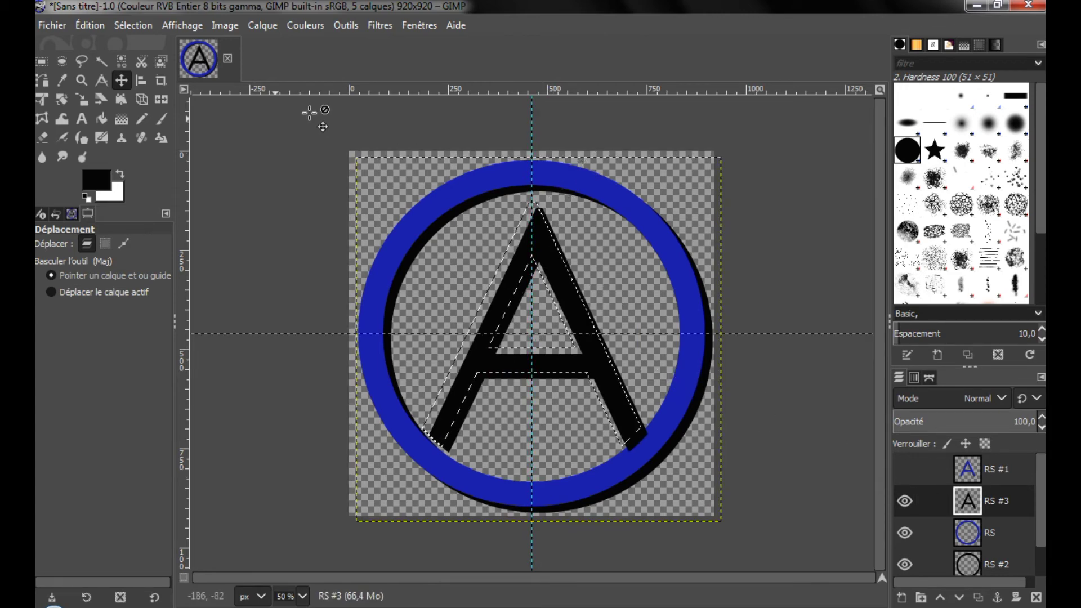
Step: Clear the A selection and make the blue A layer RS #1 visible
{"action": "right_click", "coordinate": [350, 126]}
{"action": "mouse_move", "coordinate": [460, 207]}
{"action": "mouse_move", "coordinate": [444, 185]}
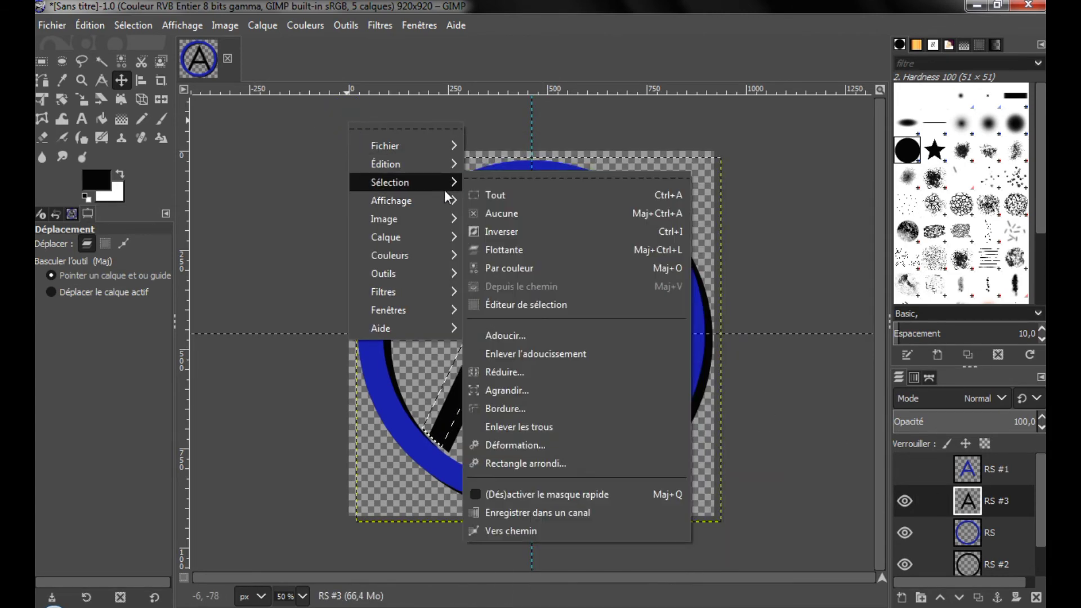
{"action": "left_click", "coordinate": [521, 217]}
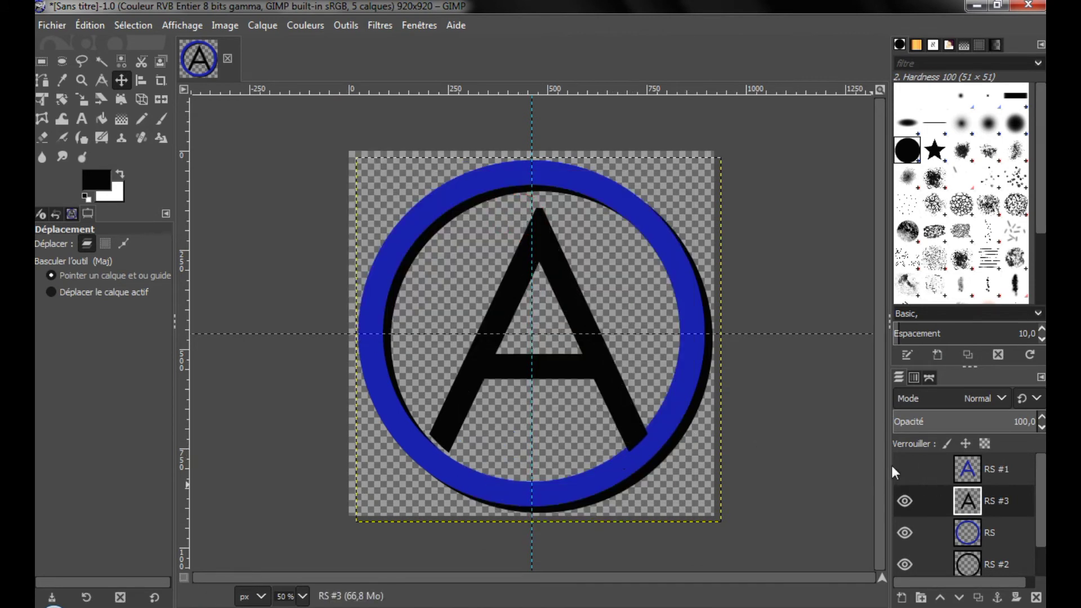
{"action": "left_click", "coordinate": [905, 470]}
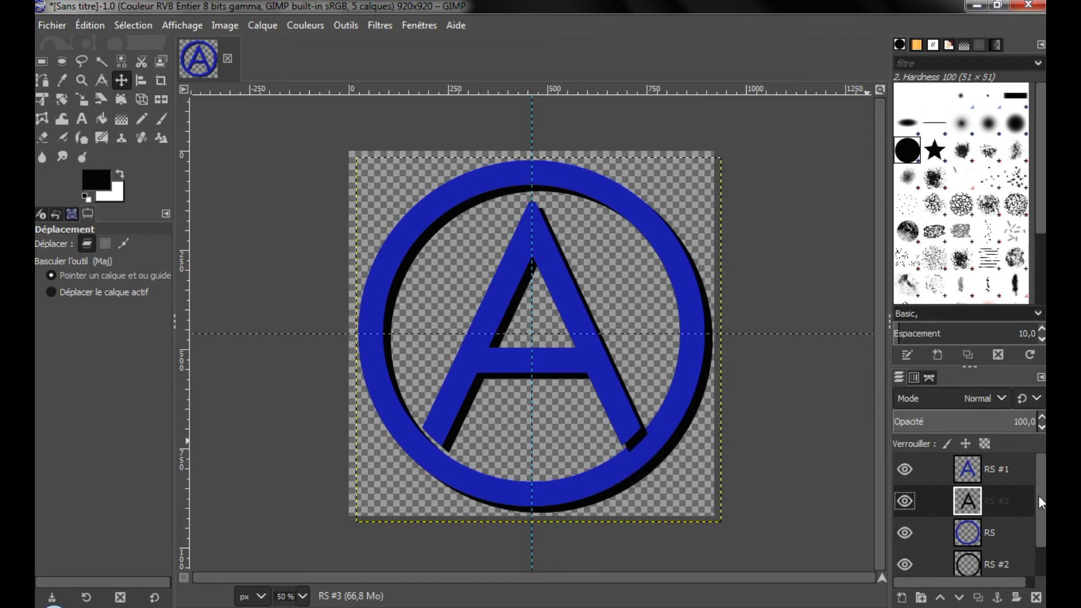
{"action": "left_click_drag", "start_coordinate": [1041, 503], "coordinate": [1041, 514]}
{"action": "left_click_drag", "start_coordinate": [982, 490], "coordinate": [955, 506]}
{"action": "scroll", "coordinate": [956, 508], "scroll_direction": "up", "scroll_amount": 1}
{"action": "left_click", "coordinate": [975, 472]}
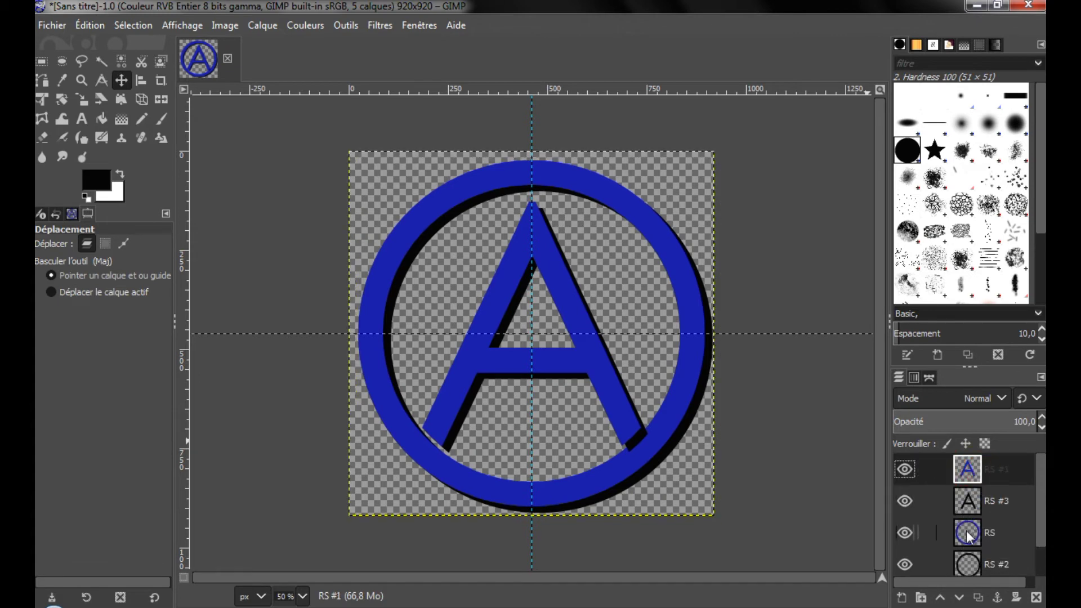
{"action": "right_click", "coordinate": [417, 184]}
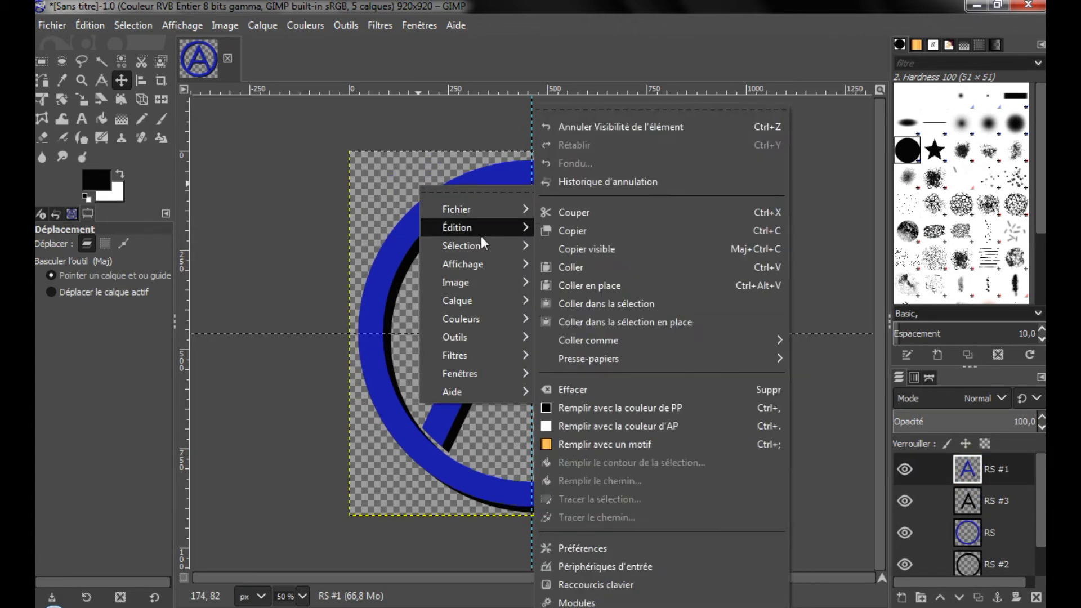
{"action": "mouse_move", "coordinate": [494, 245]}
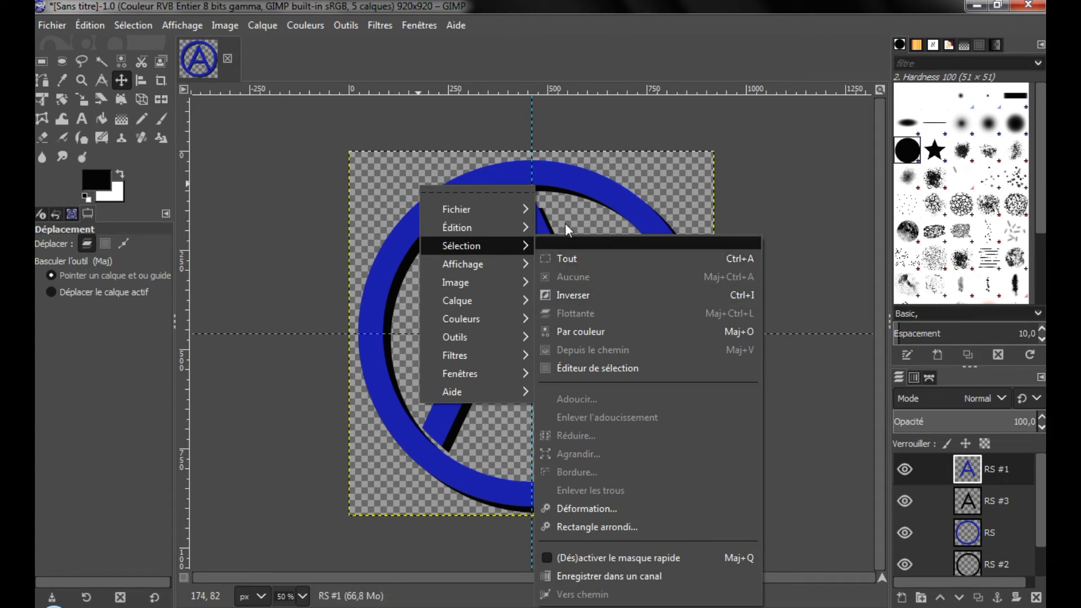
{"action": "left_click", "coordinate": [564, 205]}
Step: Make the white Arrière-plan layer visible
{"action": "scroll", "coordinate": [973, 549], "scroll_direction": "down", "scroll_amount": 2}
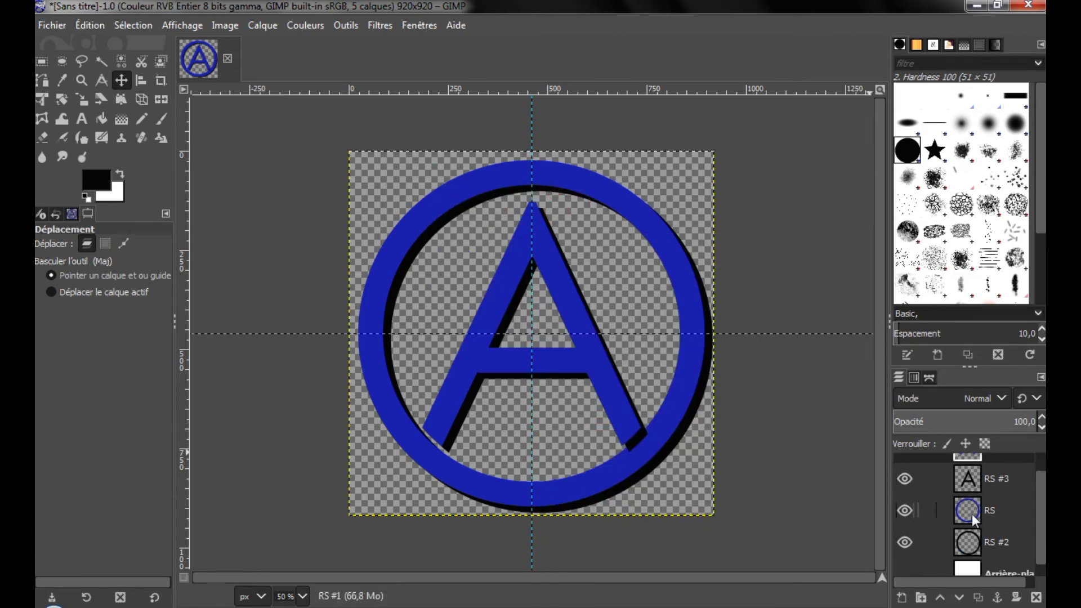
{"action": "left_click", "coordinate": [906, 561]}
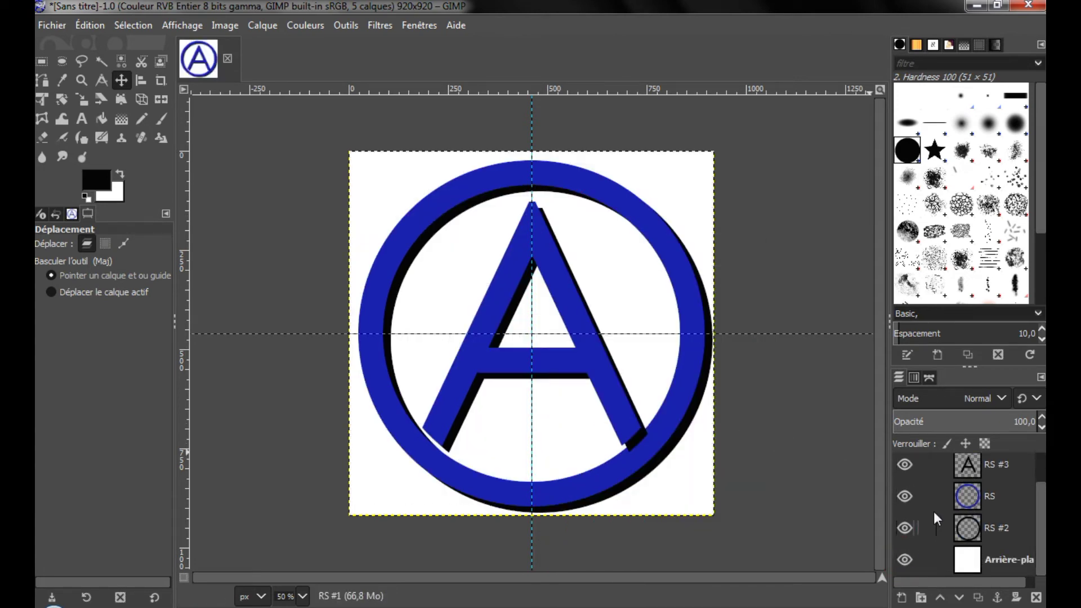
Step: Try to move layer RS above layer RS #3 in the layer stack
{"action": "left_click_drag", "start_coordinate": [968, 465], "coordinate": [952, 510]}
{"action": "left_click", "coordinate": [952, 510]}
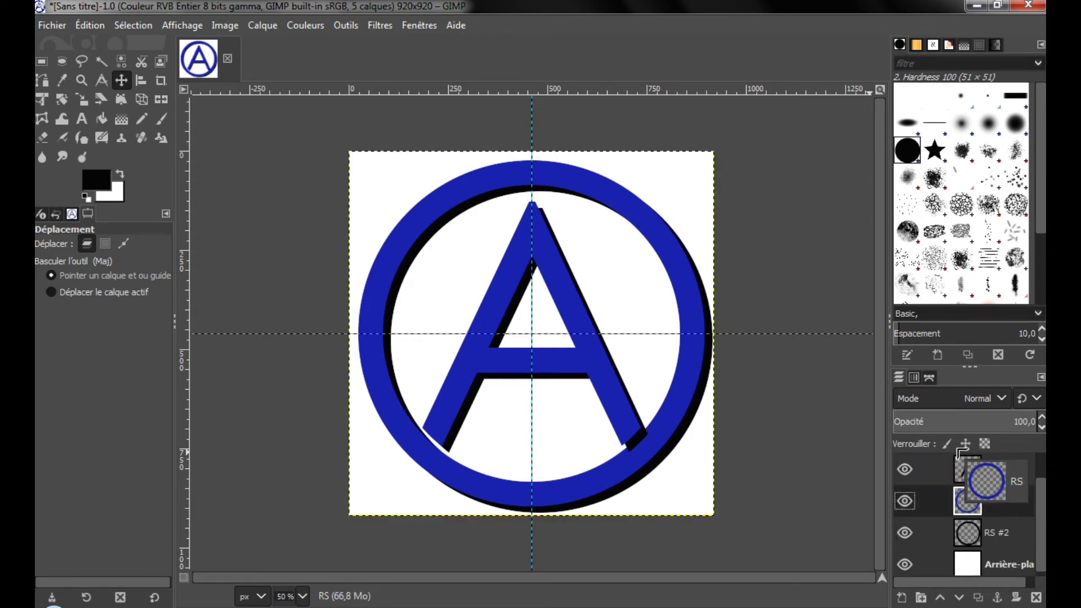
{"action": "scroll", "coordinate": [948, 512], "scroll_direction": "up", "scroll_amount": 1}
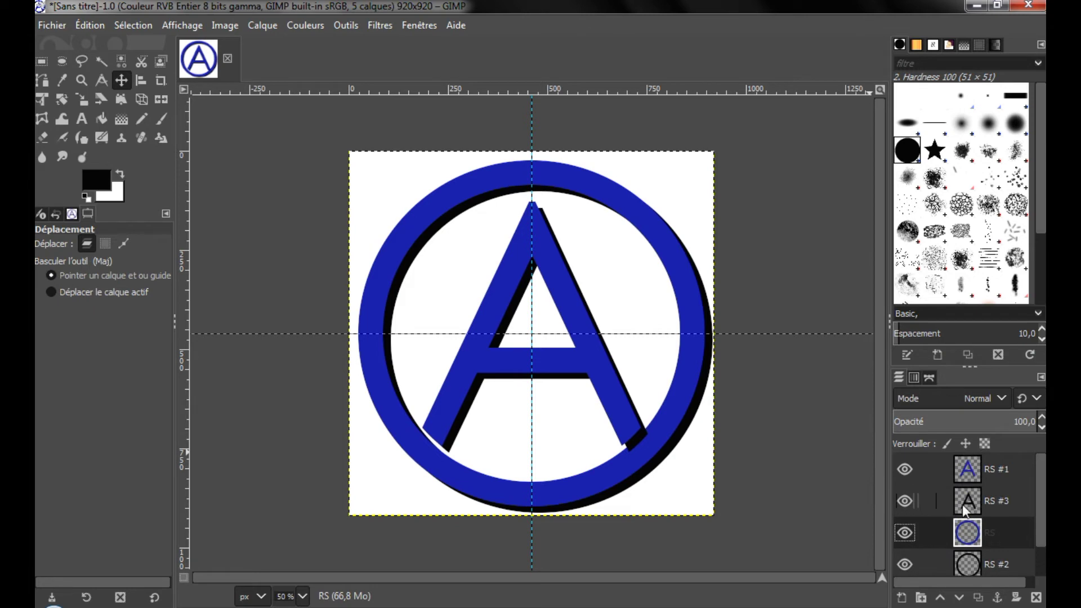
Step: Create a selection from the alpha of the blue ring layer RS
{"action": "left_click", "coordinate": [962, 505]}
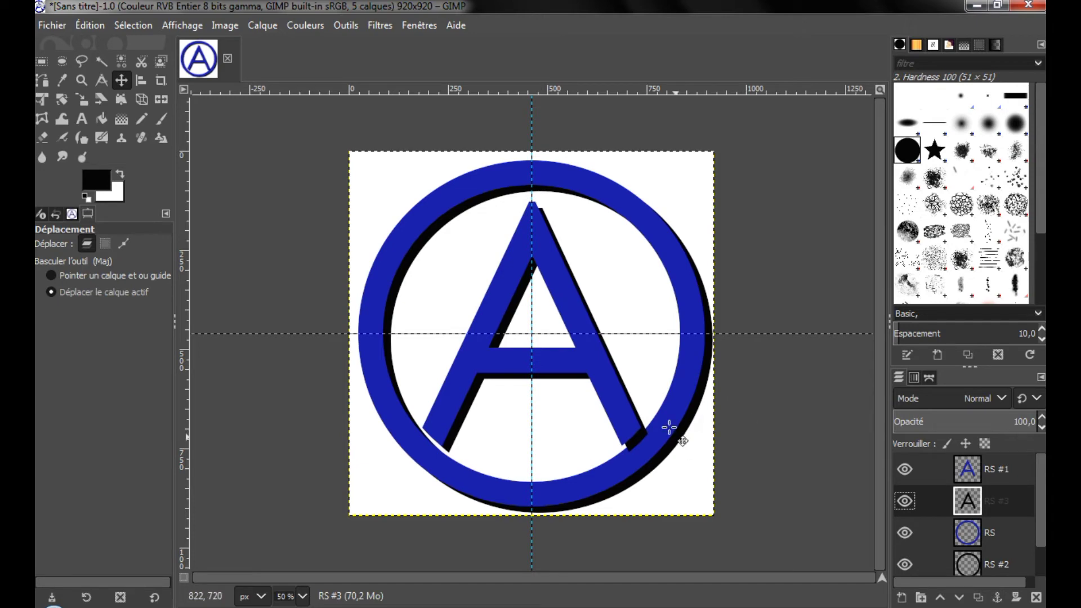
{"action": "scroll", "coordinate": [625, 495], "scroll_direction": "up", "scroll_amount": 3}
{"action": "scroll", "coordinate": [648, 443], "scroll_direction": "right", "scroll_amount": 3}
{"action": "scroll", "coordinate": [648, 442], "scroll_direction": "up", "scroll_amount": 1}
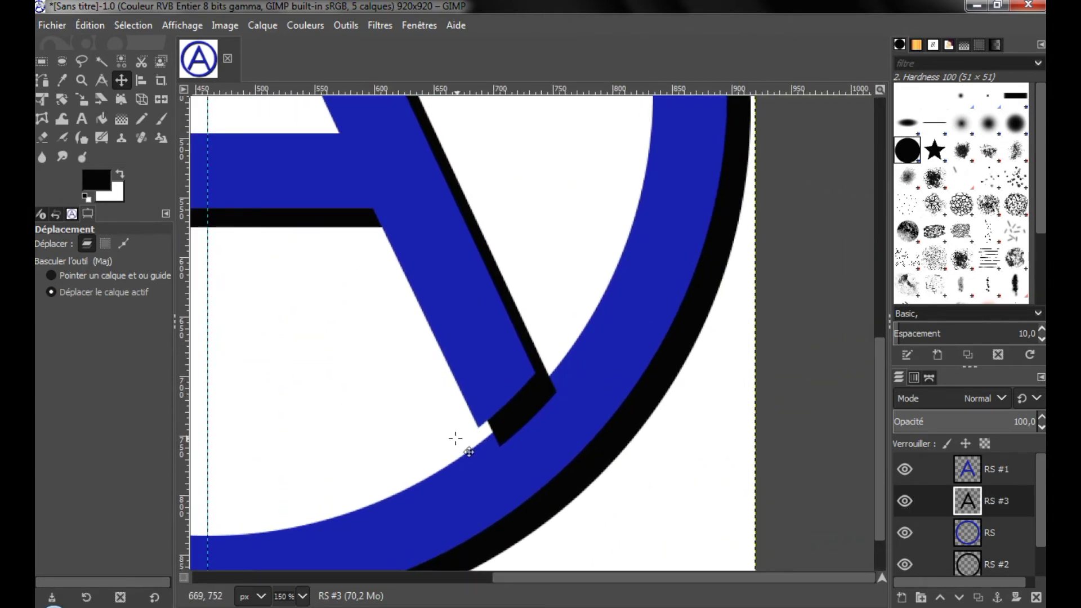
{"action": "scroll", "coordinate": [531, 420], "scroll_direction": "up", "scroll_amount": 1}
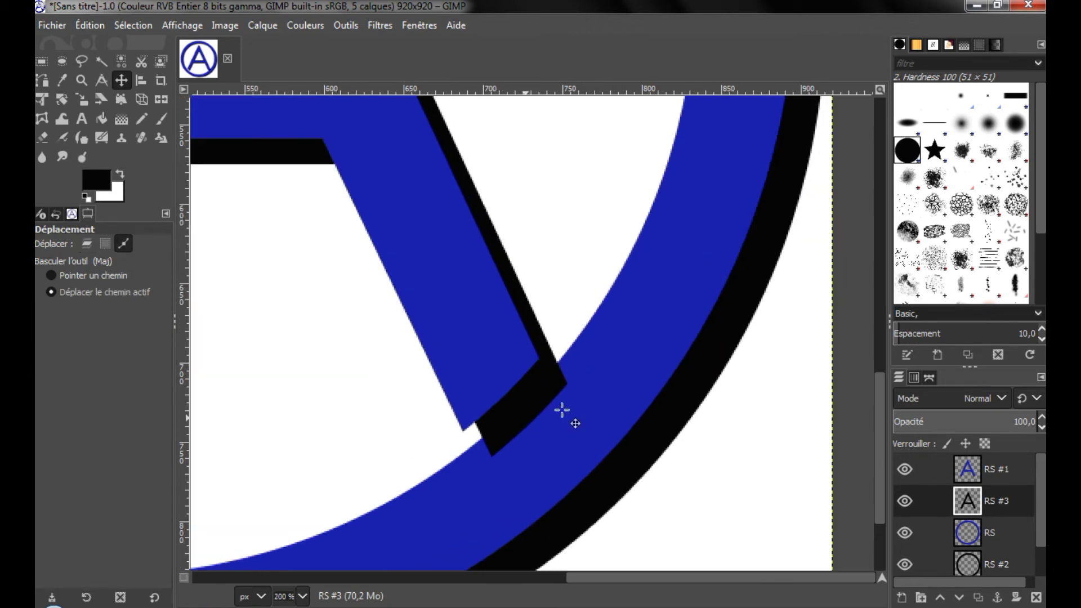
{"action": "left_click", "coordinate": [963, 536]}
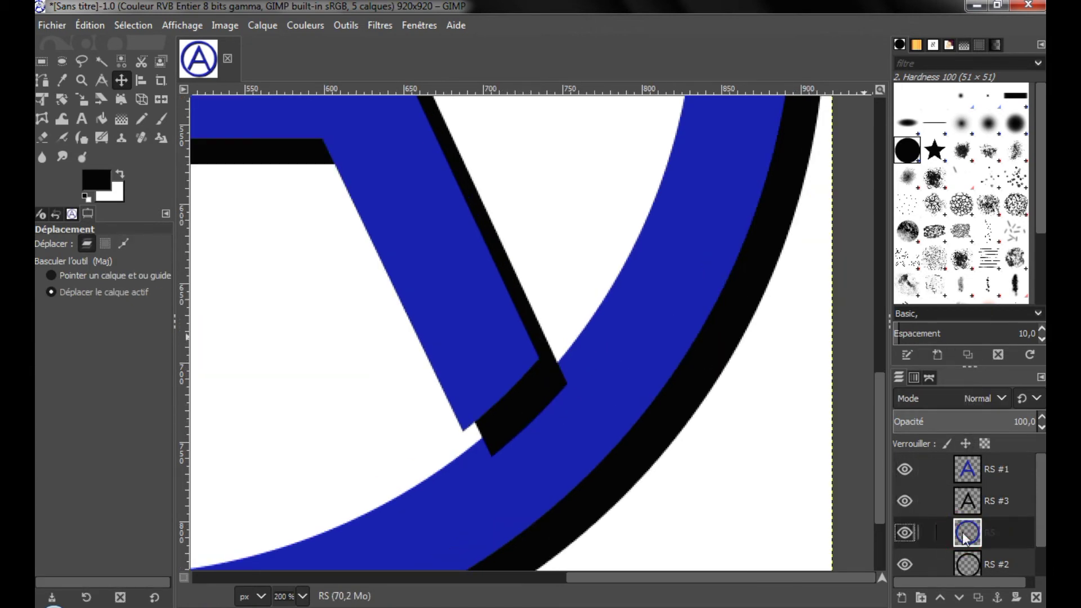
{"action": "right_click", "coordinate": [973, 538]}
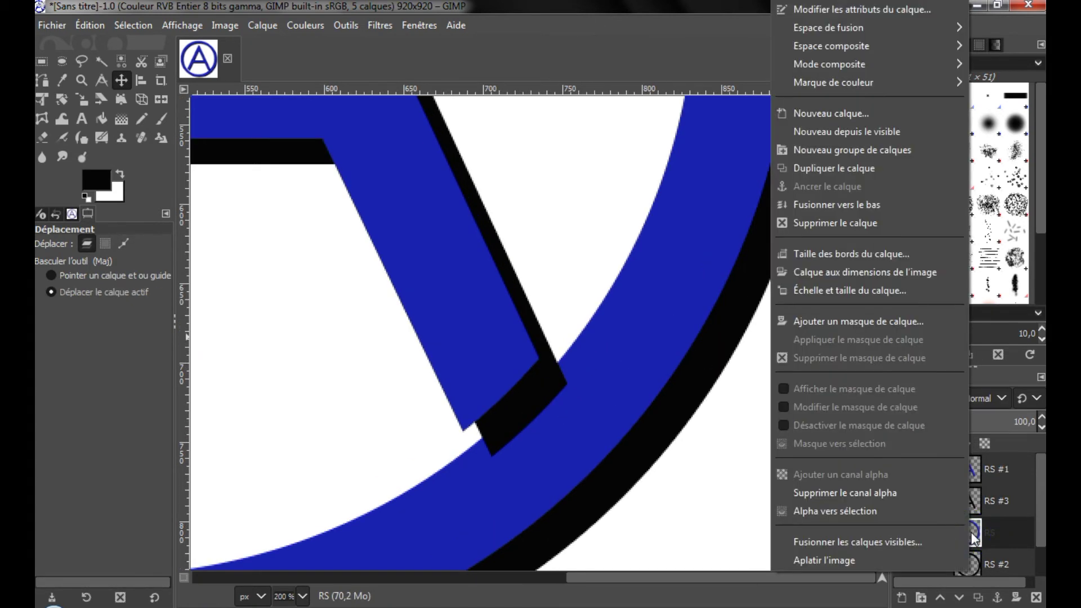
{"action": "left_click", "coordinate": [877, 515]}
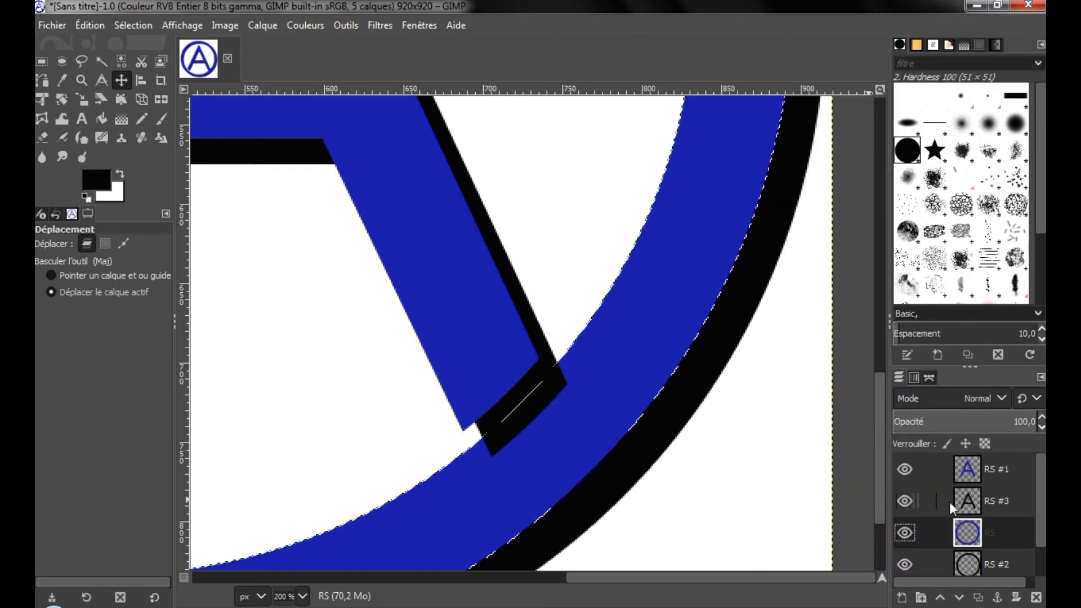
Step: Erase the part of the black A on layer RS #3 that falls inside the ring selection
{"action": "left_click", "coordinate": [965, 499]}
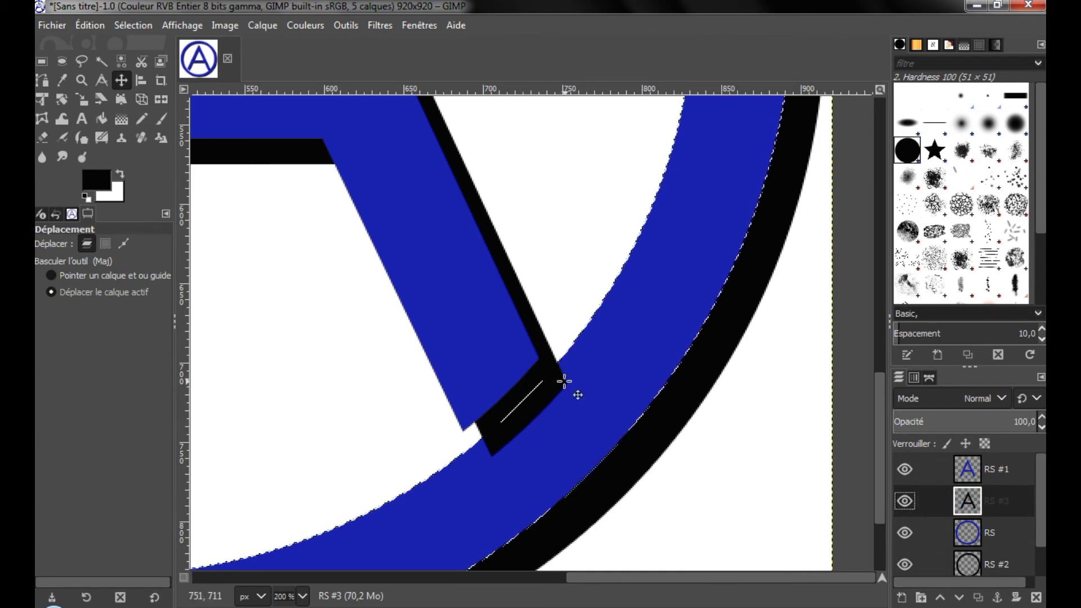
{"action": "scroll", "coordinate": [499, 372], "scroll_direction": "down", "scroll_amount": 4}
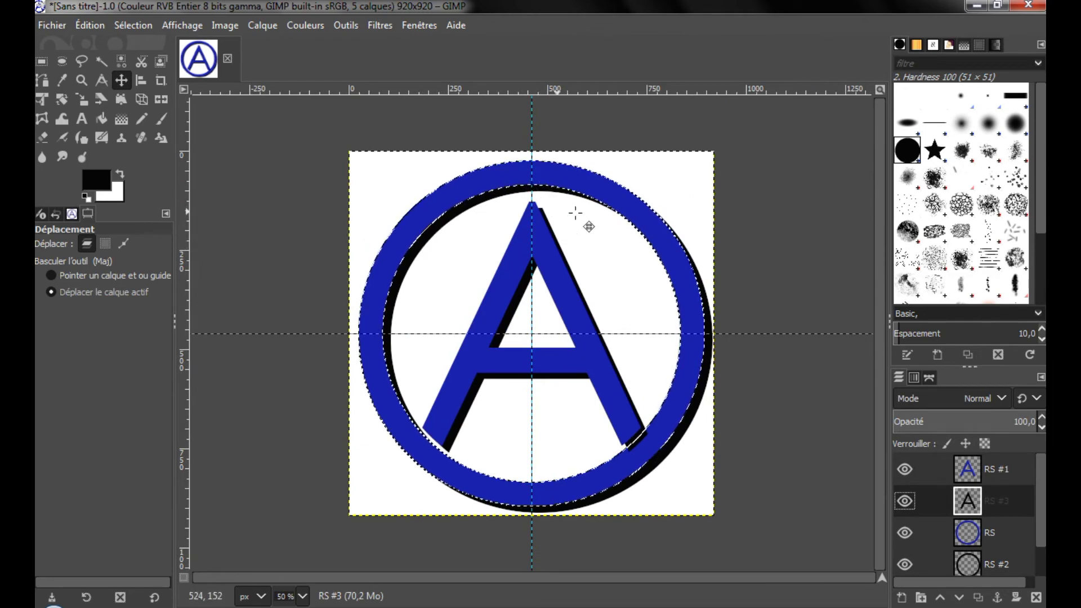
{"action": "scroll", "coordinate": [653, 435], "scroll_direction": "up", "scroll_amount": 1}
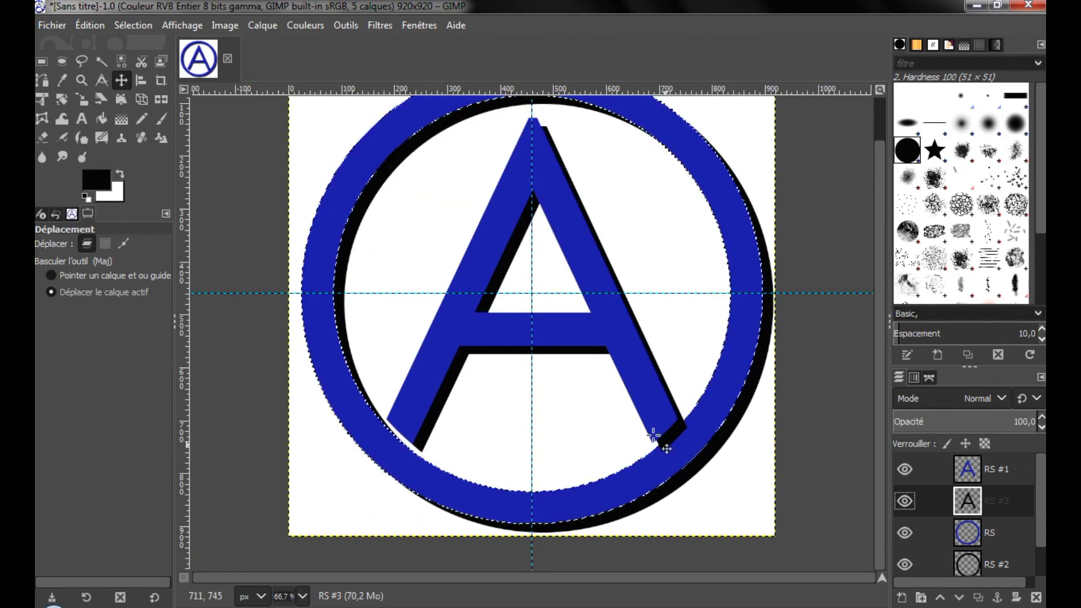
{"action": "left_click", "coordinate": [84, 24]}
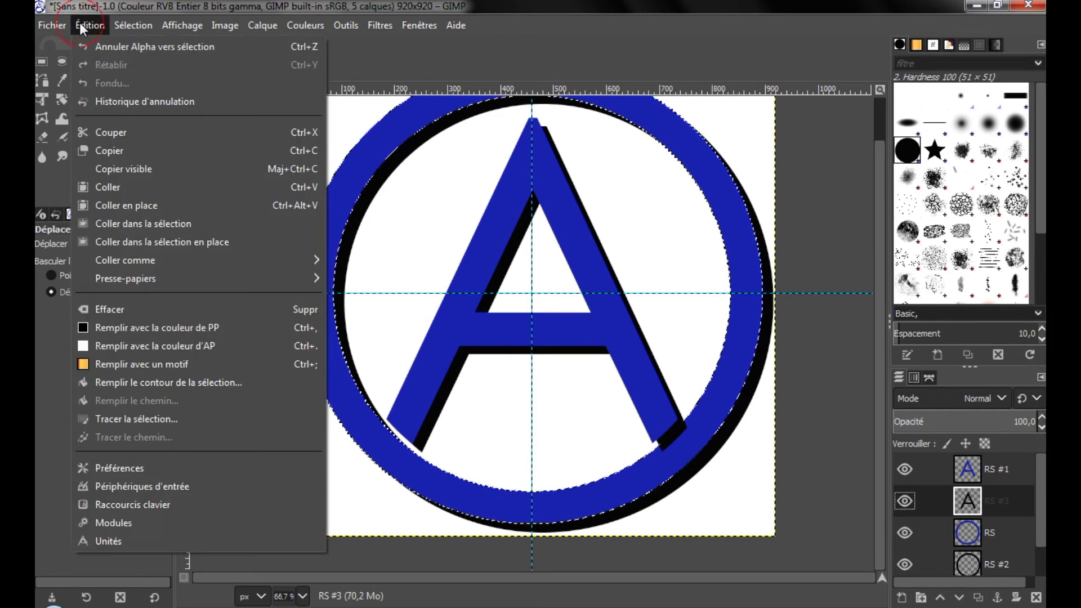
{"action": "left_click", "coordinate": [148, 309]}
{"action": "scroll", "coordinate": [689, 442], "scroll_direction": "up", "scroll_amount": 4}
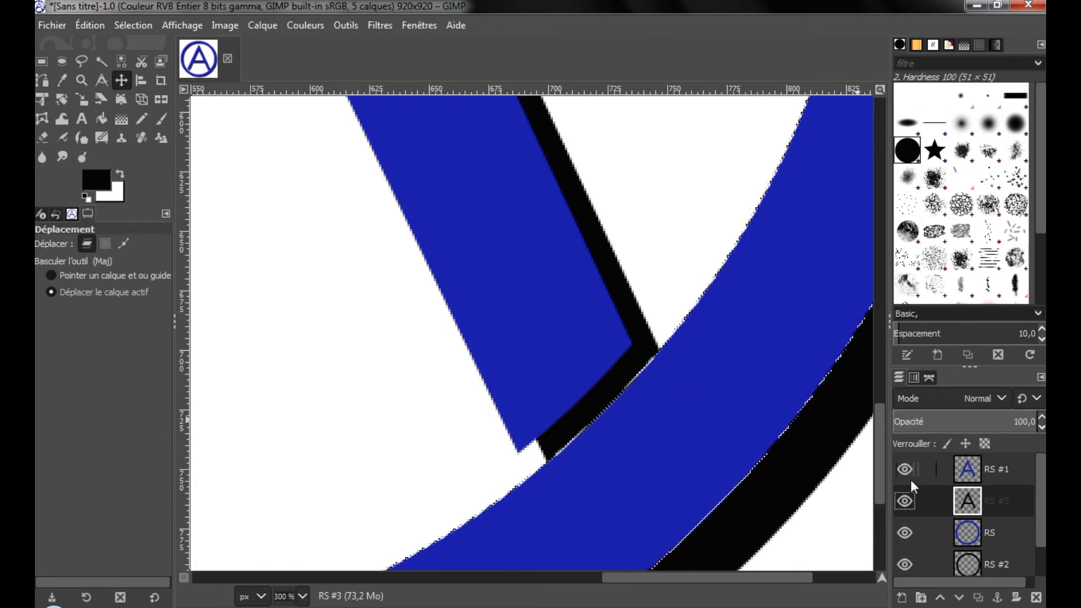
Step: Hide the white Arrière-plan layer and clear the ring selection
{"action": "scroll", "coordinate": [546, 260], "scroll_direction": "down", "scroll_amount": 3}
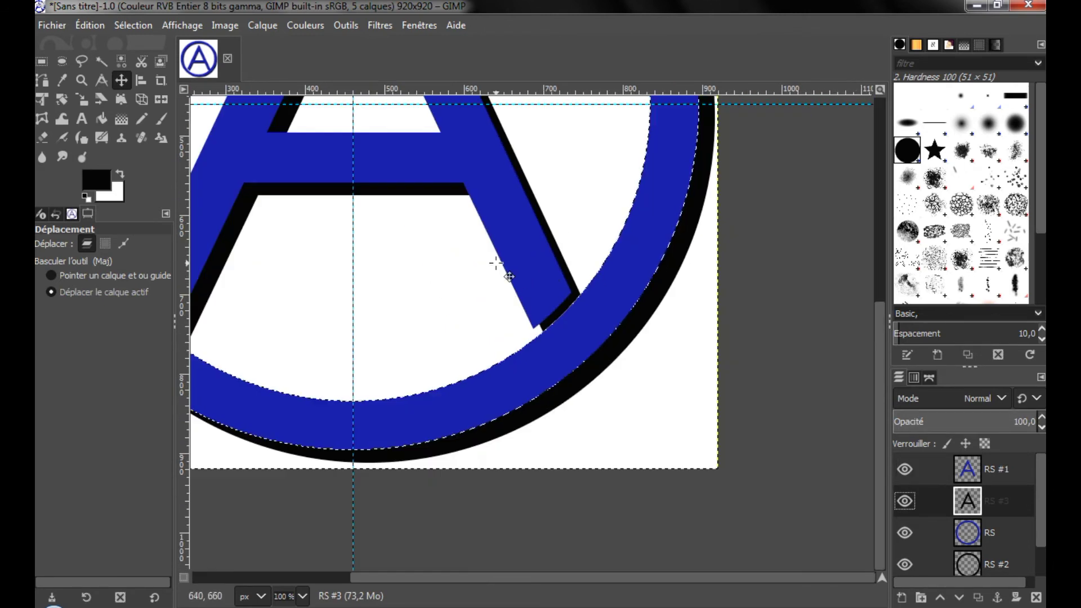
{"action": "scroll", "coordinate": [487, 271], "scroll_direction": "down", "scroll_amount": 1}
{"action": "left_click_drag", "start_coordinate": [435, 270], "coordinate": [406, 408]}
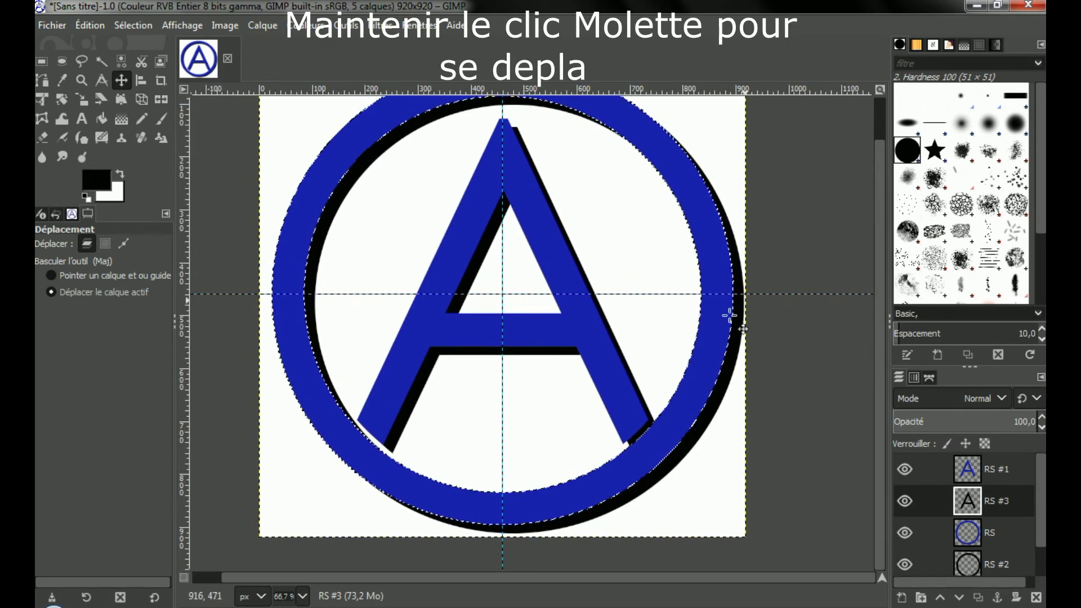
{"action": "scroll", "coordinate": [907, 548], "scroll_direction": "down", "scroll_amount": 1}
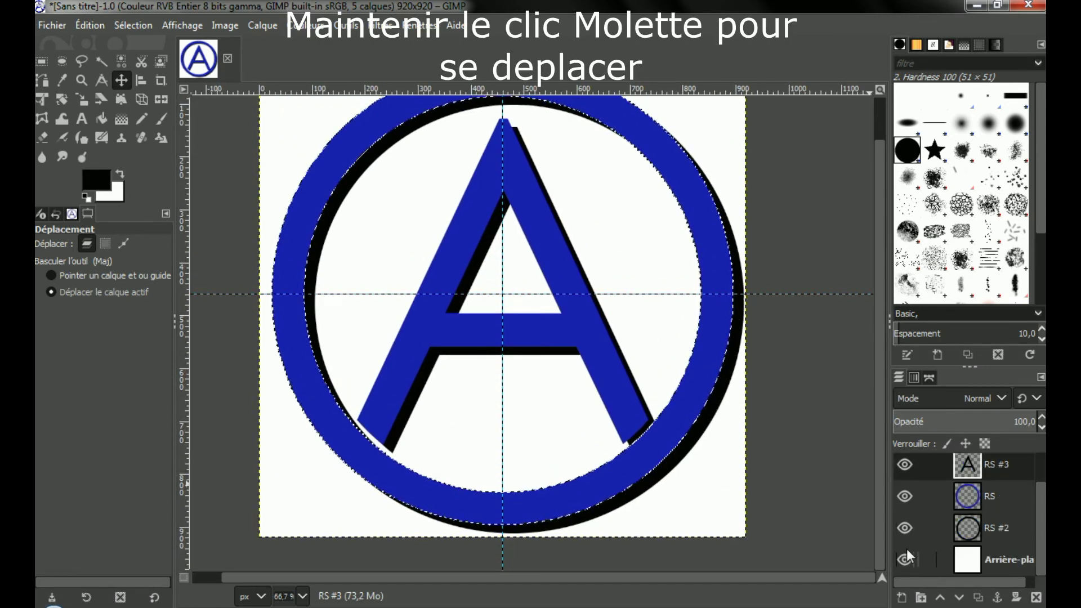
{"action": "left_click", "coordinate": [906, 555]}
{"action": "right_click", "coordinate": [610, 232]}
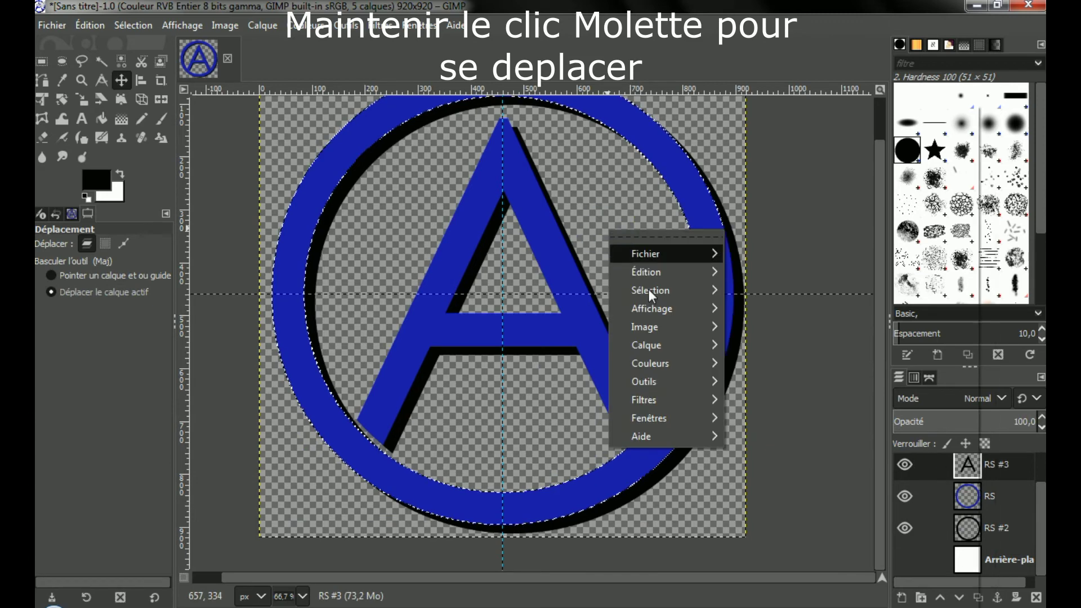
{"action": "mouse_move", "coordinate": [651, 291]}
{"action": "left_click", "coordinate": [758, 304]}
{"action": "scroll", "coordinate": [618, 276], "scroll_direction": "down", "scroll_amount": 1}
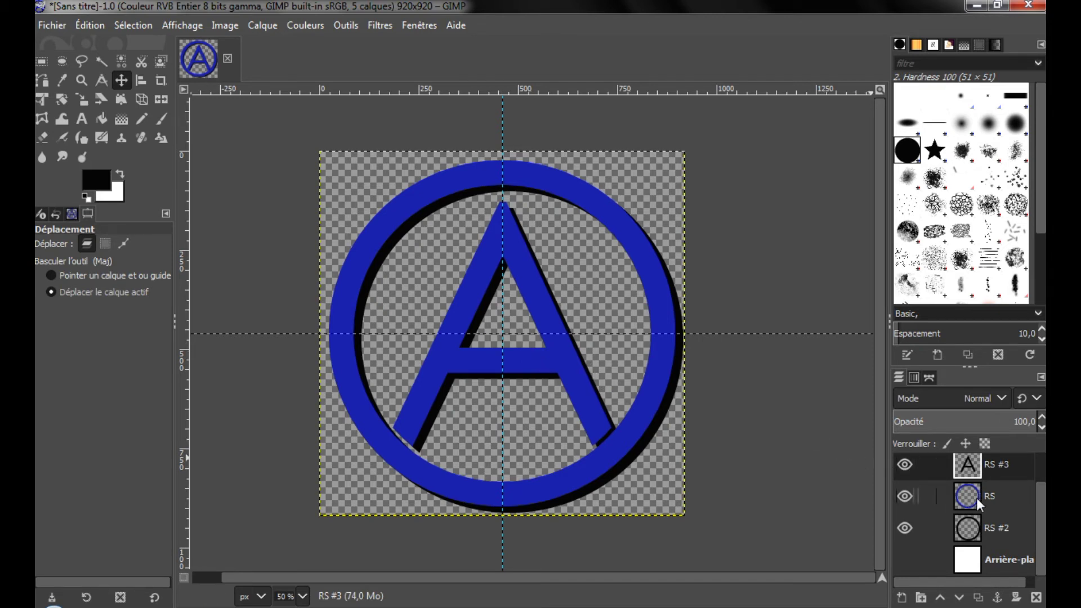
Step: Add a new transparent layer directly above the blue A layer RS #1 and make it active
{"action": "scroll", "coordinate": [995, 502], "scroll_direction": "up", "scroll_amount": 1}
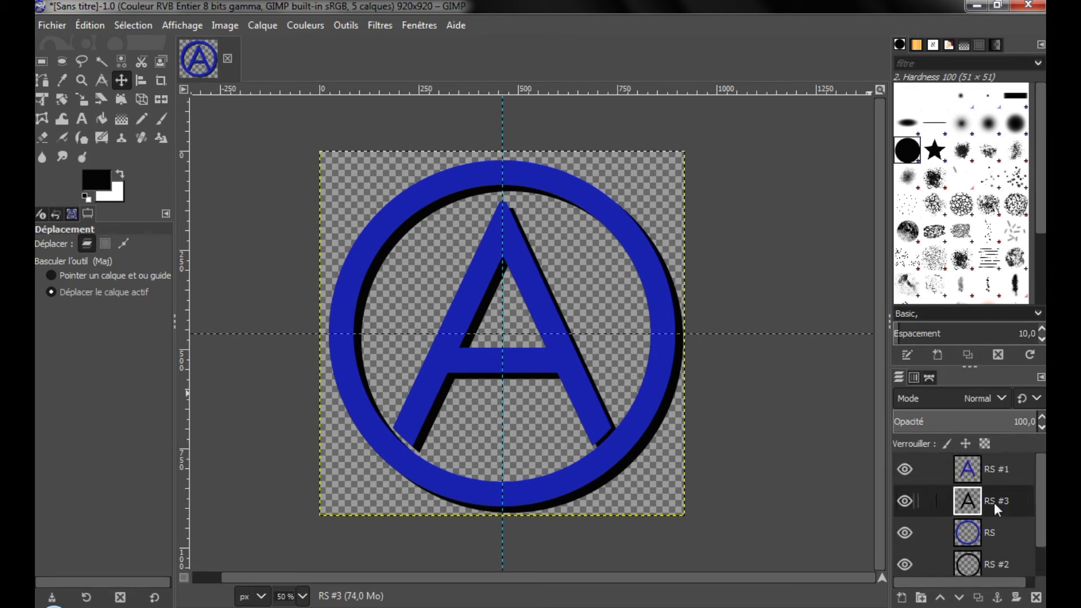
{"action": "left_click", "coordinate": [990, 471]}
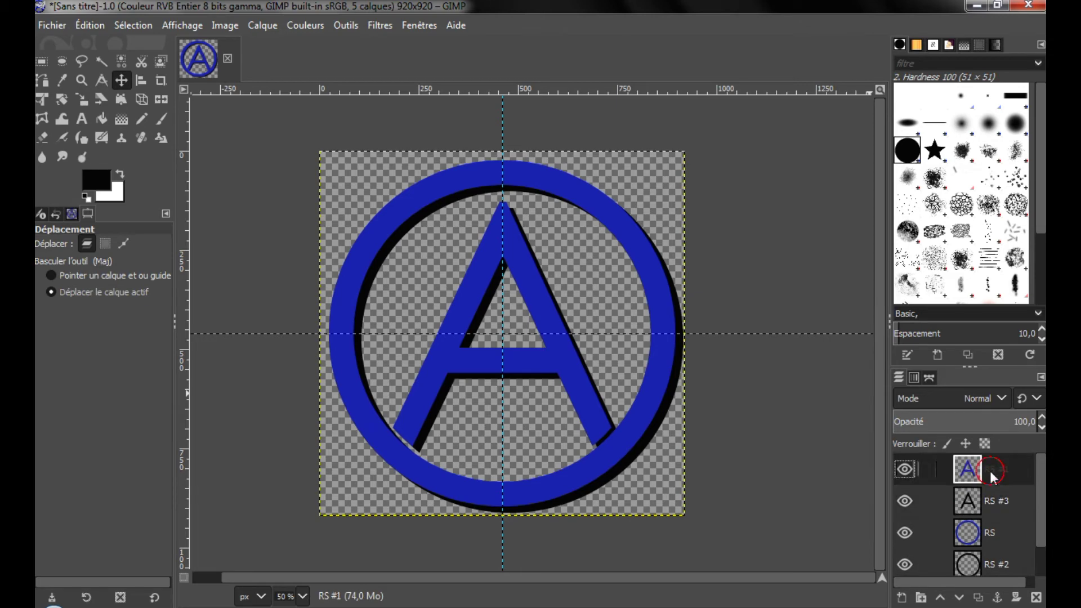
{"action": "left_click", "coordinate": [903, 598]}
{"action": "left_click", "coordinate": [934, 581]}
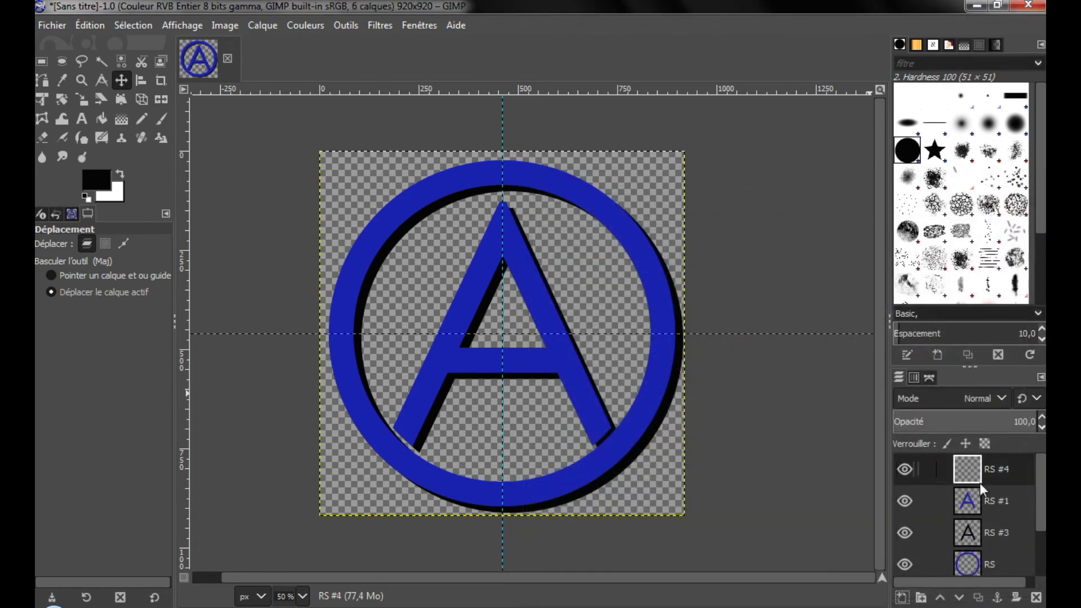
{"action": "left_click", "coordinate": [966, 468]}
Step: Select the logo's left half with a rectangle of about 514 × 1050 px ending at the vertical centre guide
{"action": "left_click", "coordinate": [43, 61]}
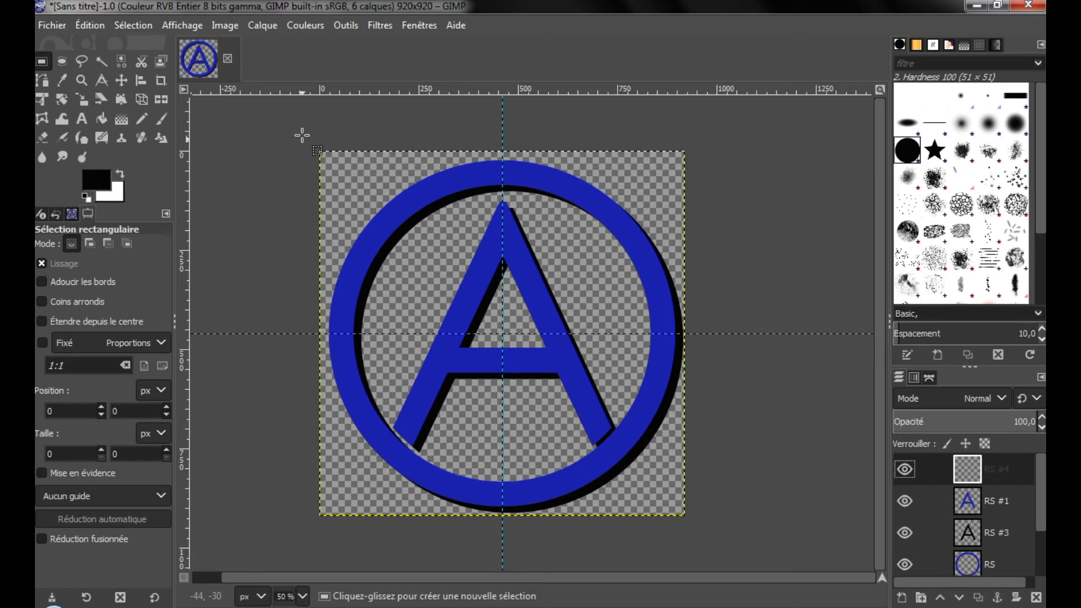
{"action": "left_click_drag", "start_coordinate": [299, 136], "coordinate": [503, 553]}
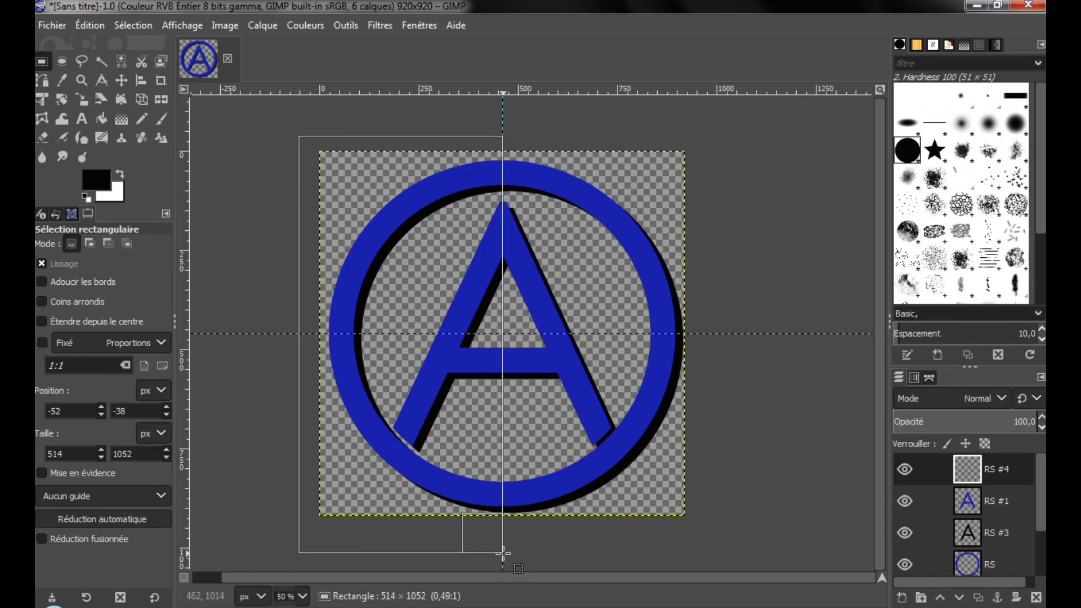
{"action": "left_click_drag", "start_coordinate": [503, 553], "coordinate": [503, 552]}
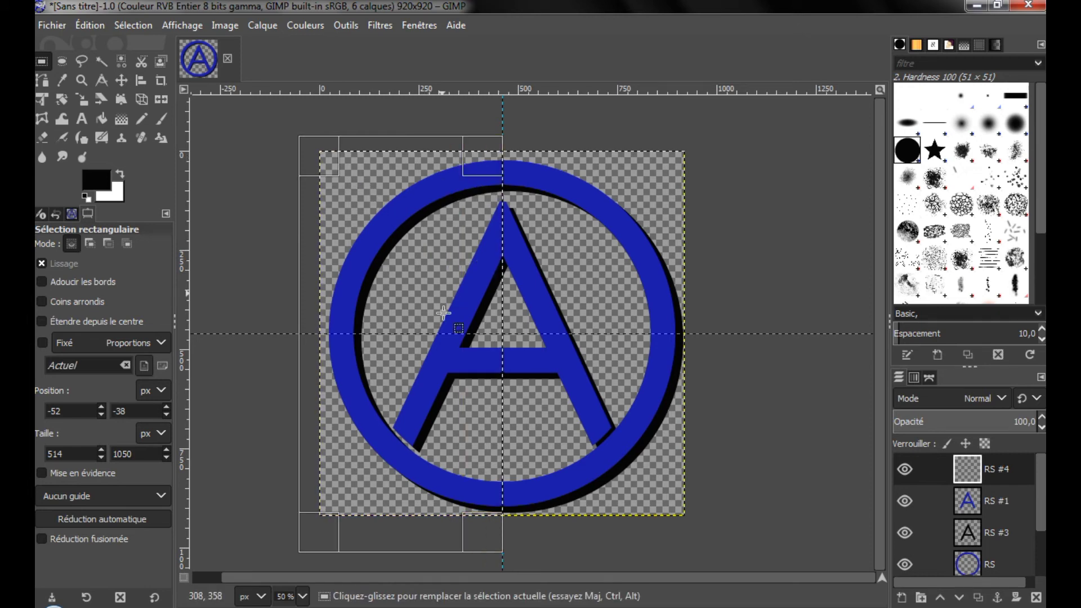
Step: Set the foreground colour to white (ffffff), fill the rectangle on layer RS #4 with white and lower the layer's opacity to 18.7
{"action": "left_click", "coordinate": [104, 186]}
{"action": "left_click", "coordinate": [228, 215]}
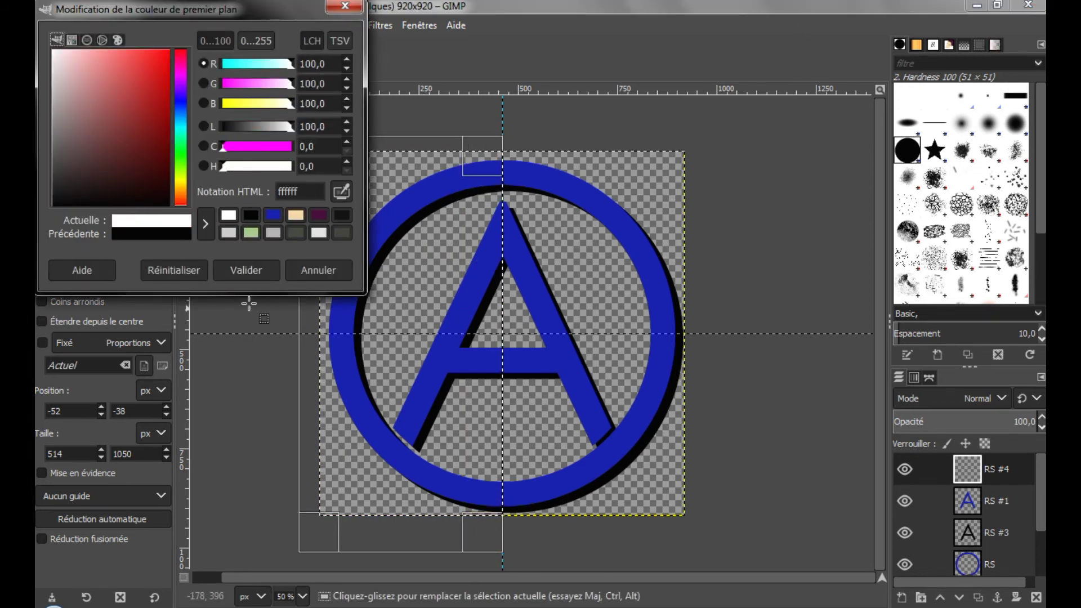
{"action": "left_click", "coordinate": [246, 270]}
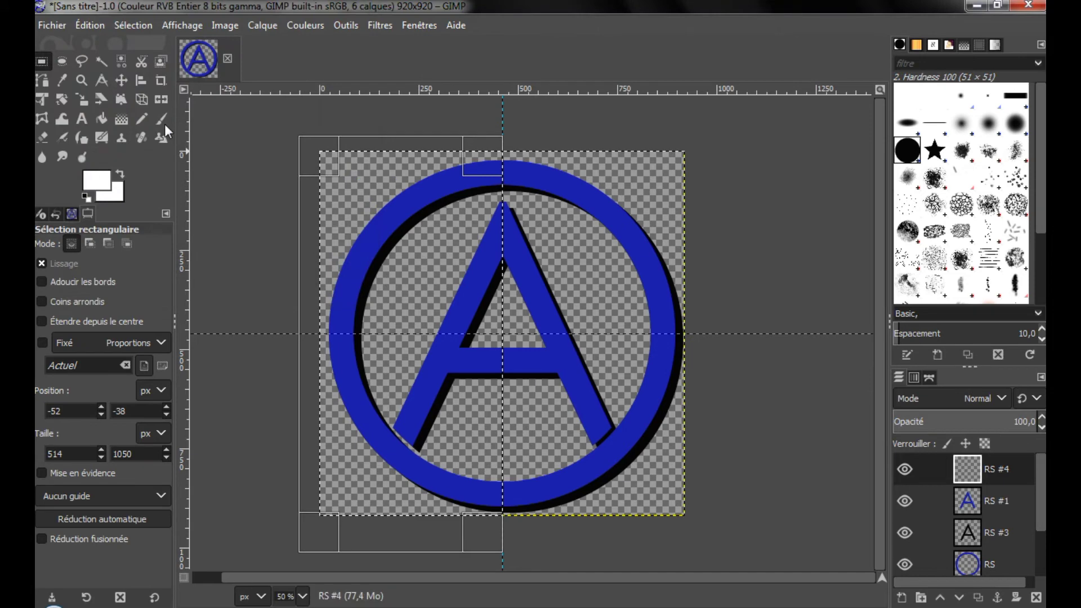
{"action": "left_click", "coordinate": [90, 26]}
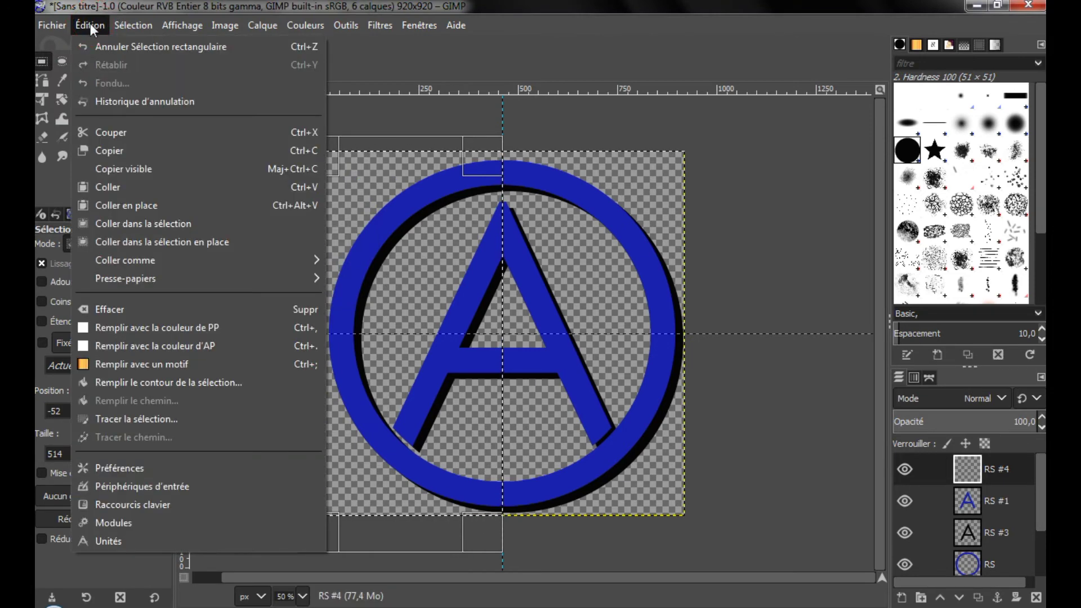
{"action": "left_click", "coordinate": [145, 350]}
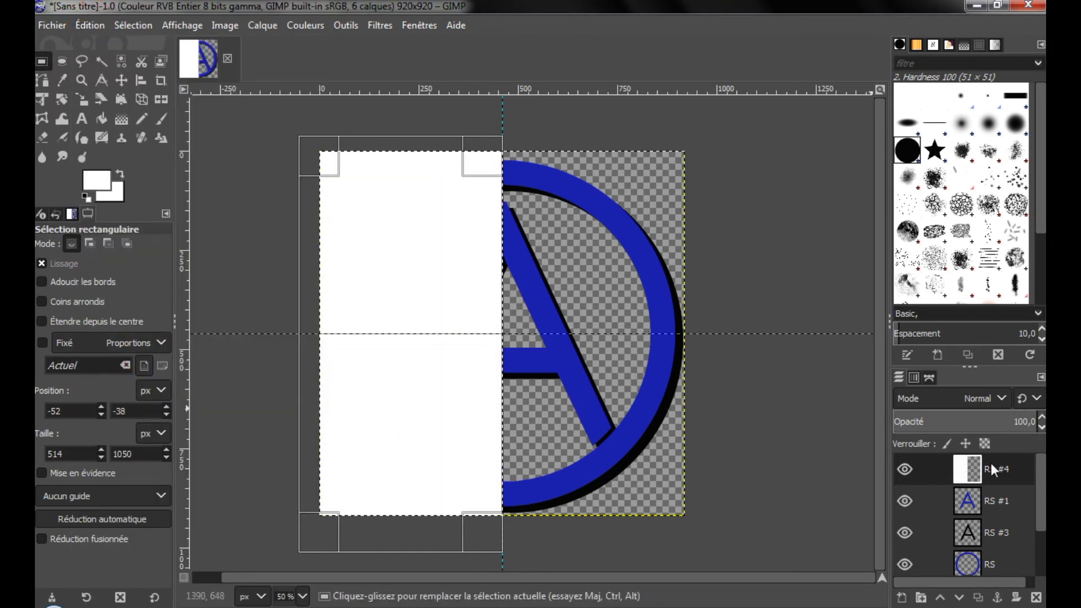
{"action": "left_click_drag", "start_coordinate": [999, 425], "coordinate": [940, 431]}
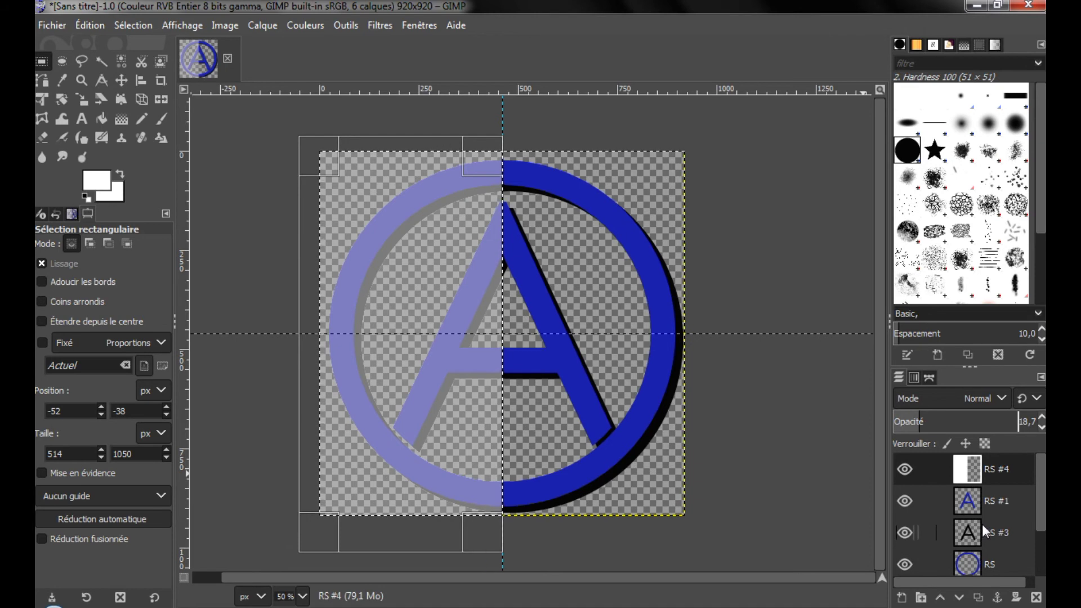
Step: Create a selection from the alpha of the blue ring layer RS and invert it
{"action": "left_click", "coordinate": [980, 555]}
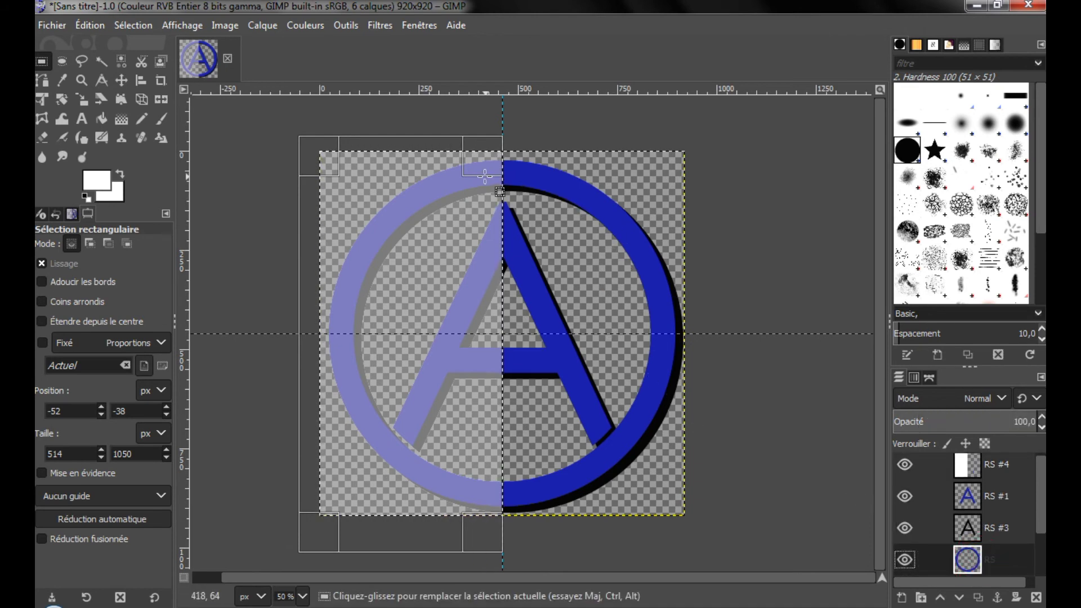
{"action": "right_click", "coordinate": [967, 557]}
{"action": "left_click", "coordinate": [841, 508]}
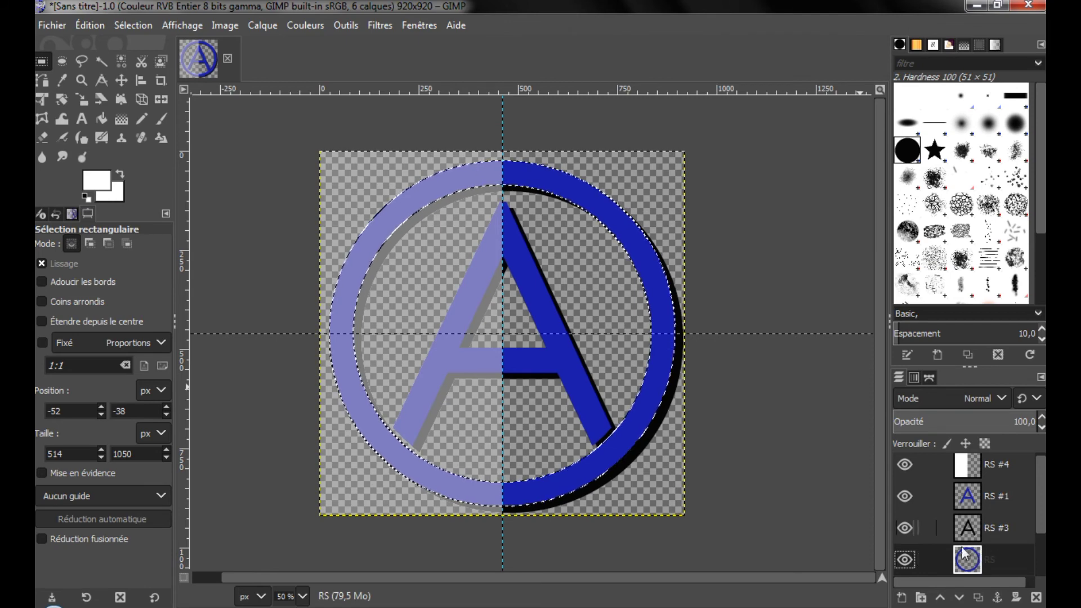
{"action": "right_click", "coordinate": [579, 248]}
{"action": "mouse_move", "coordinate": [634, 309]}
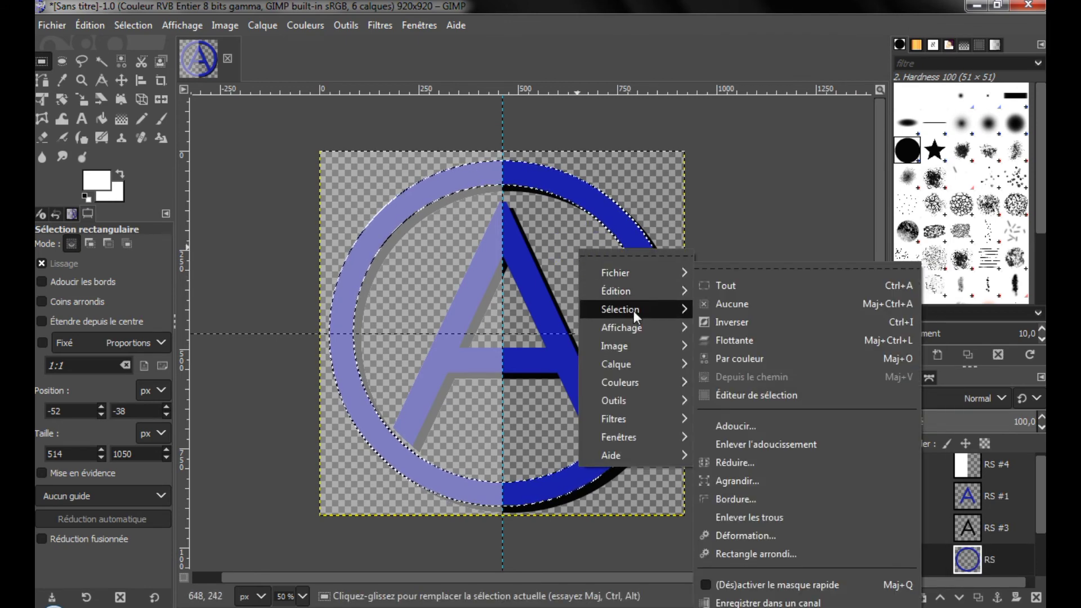
{"action": "left_click", "coordinate": [716, 321]}
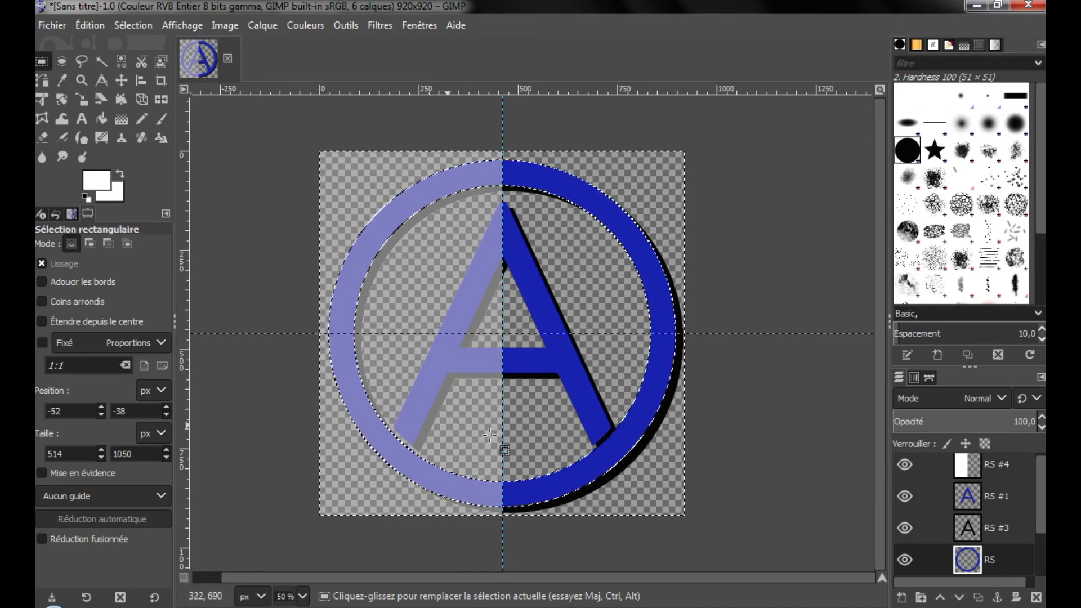
Step: Duplicate the half-white layer RS #4, hide the copy and make RS #4 the active layer again
{"action": "left_click", "coordinate": [984, 472]}
{"action": "right_click", "coordinate": [985, 472]}
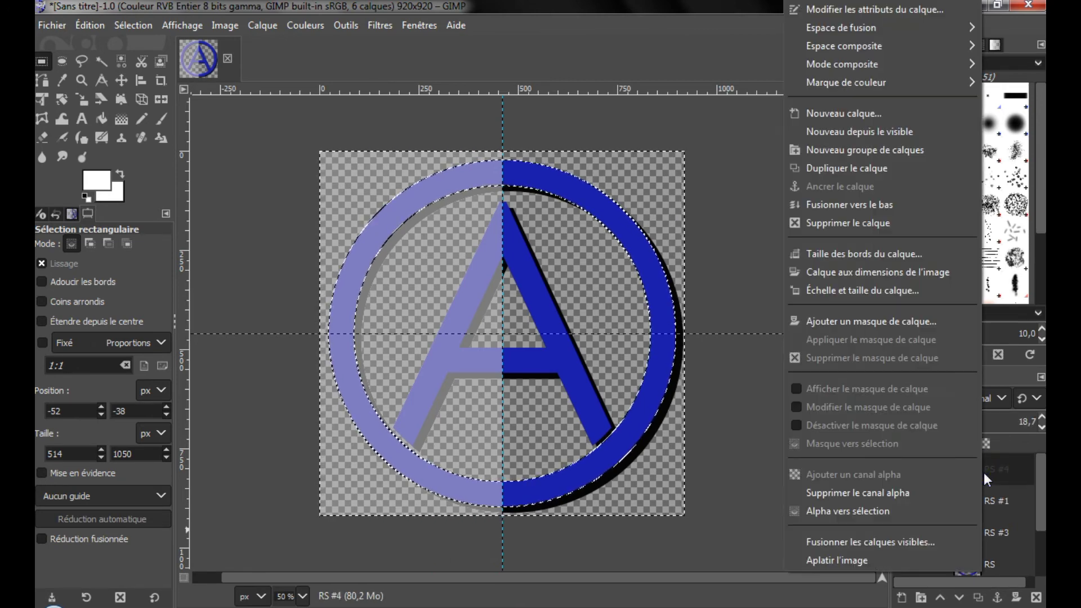
{"action": "left_click", "coordinate": [867, 169]}
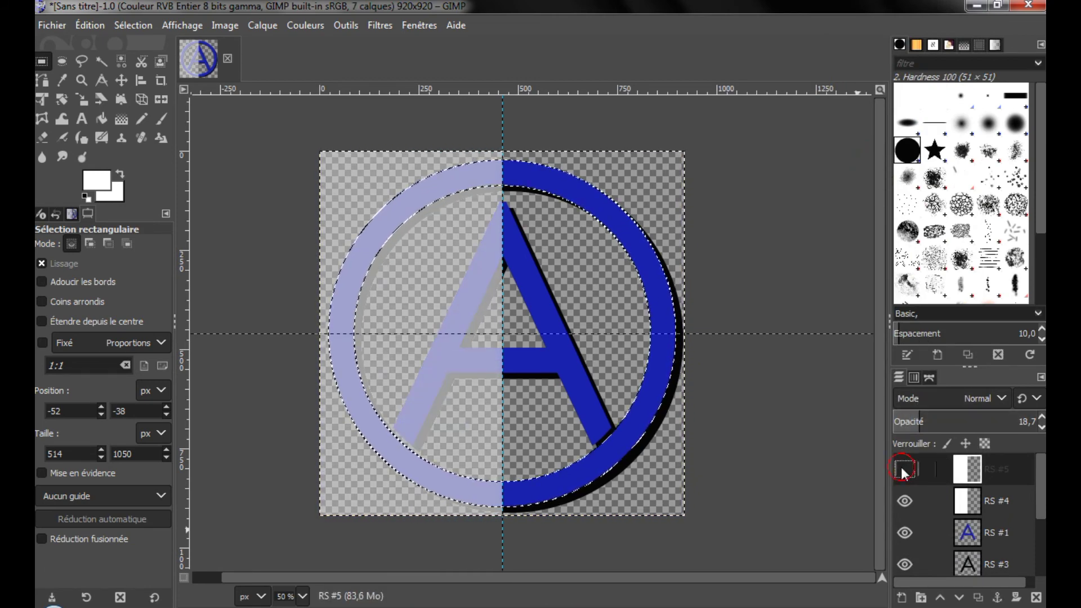
{"action": "left_click", "coordinate": [904, 470]}
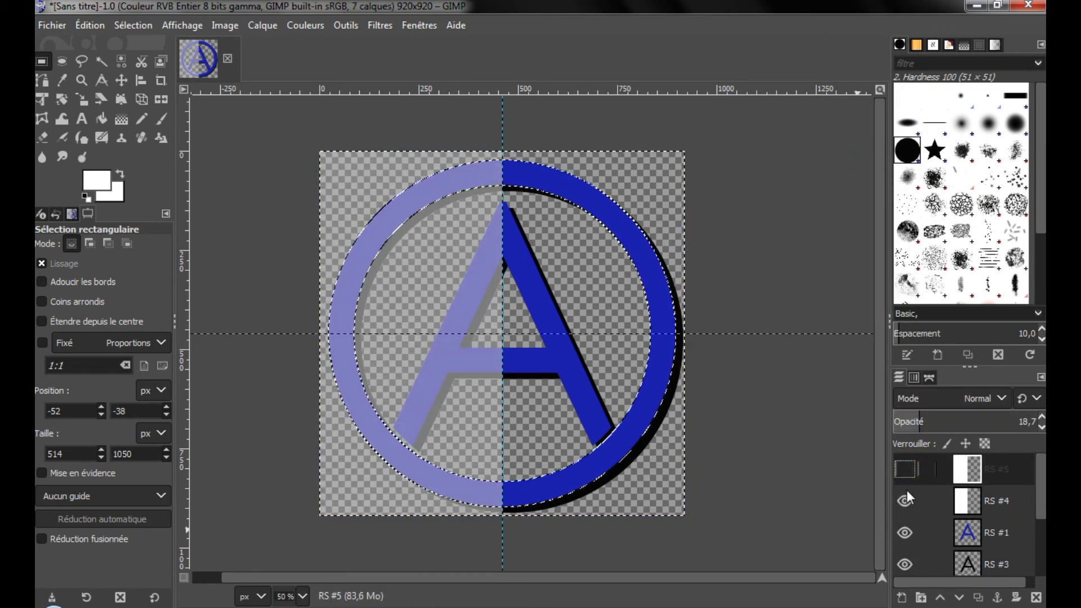
{"action": "left_click", "coordinate": [965, 505]}
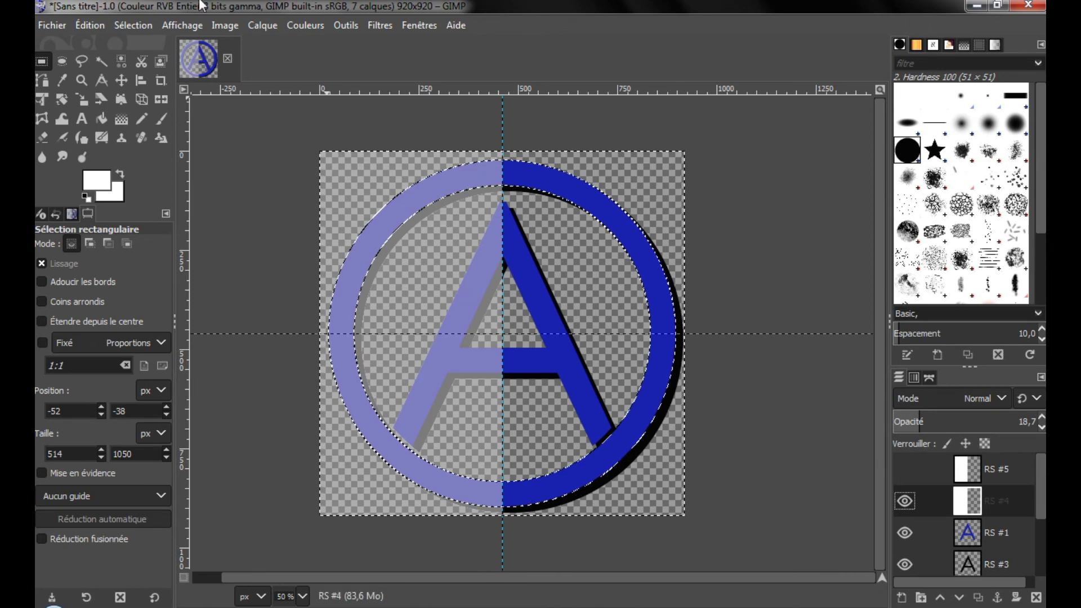
Step: Clear everything outside the ring on layer RS #4 and set the layer's opacity to 6.0
{"action": "left_click", "coordinate": [90, 25]}
{"action": "left_click", "coordinate": [145, 302]}
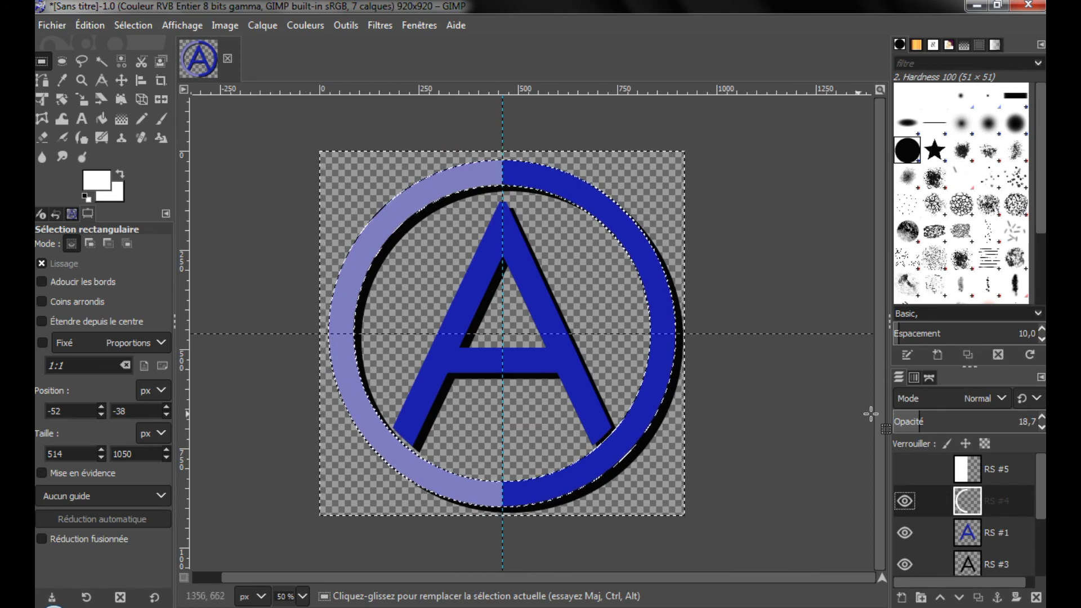
{"action": "left_click", "coordinate": [908, 421]}
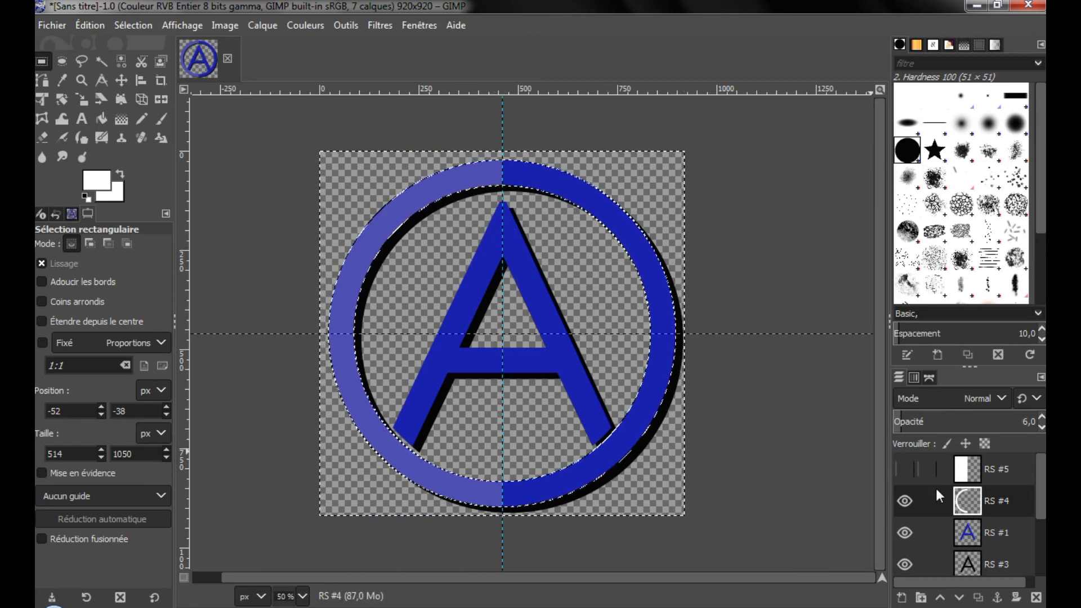
Step: Show layer RS #5, create a selection from the alpha of the blue letter layer RS #1 and invert it
{"action": "left_click", "coordinate": [967, 523]}
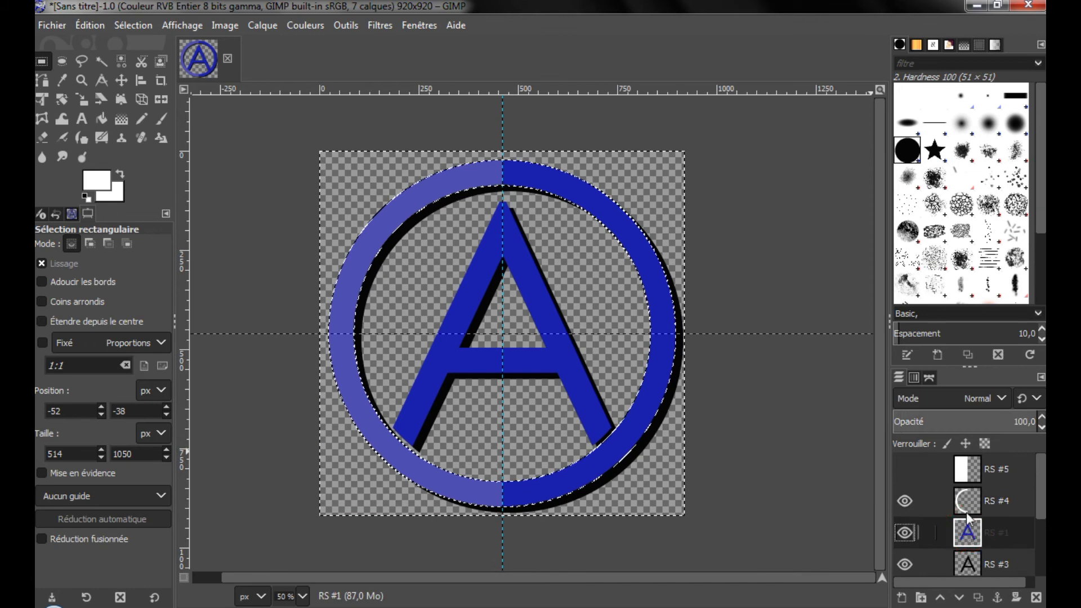
{"action": "left_click", "coordinate": [907, 468]}
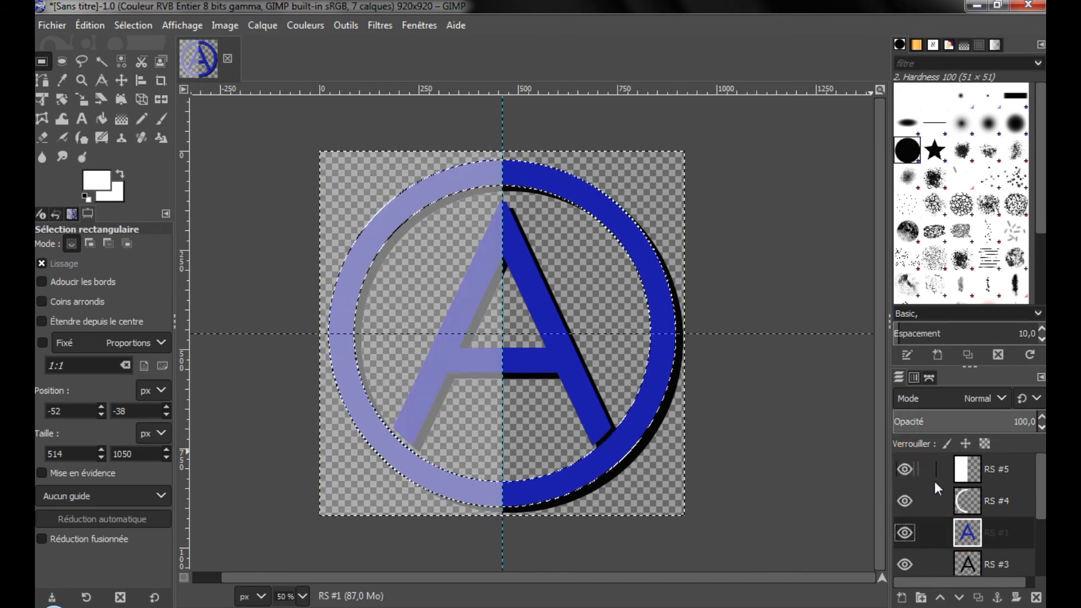
{"action": "scroll", "coordinate": [967, 512], "scroll_direction": "down", "scroll_amount": 2}
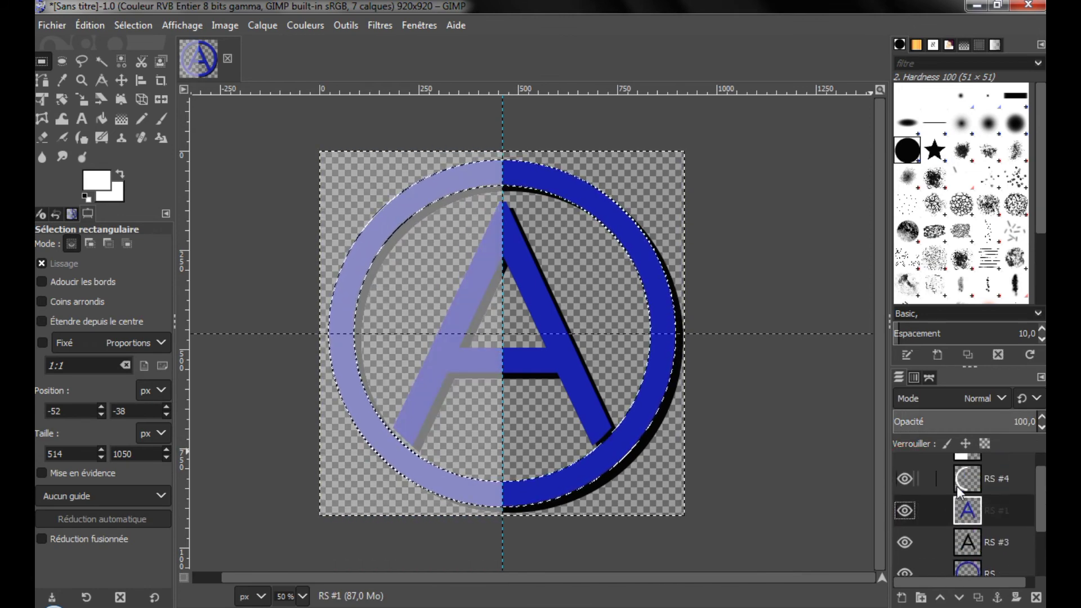
{"action": "right_click", "coordinate": [976, 519]}
{"action": "left_click", "coordinate": [900, 511]}
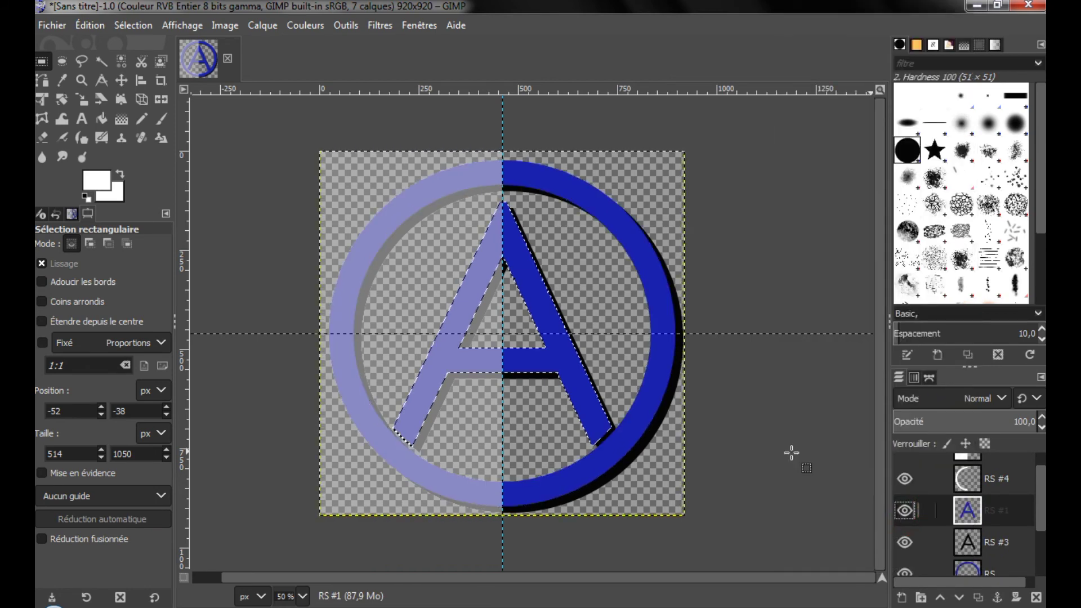
{"action": "right_click", "coordinate": [541, 231]}
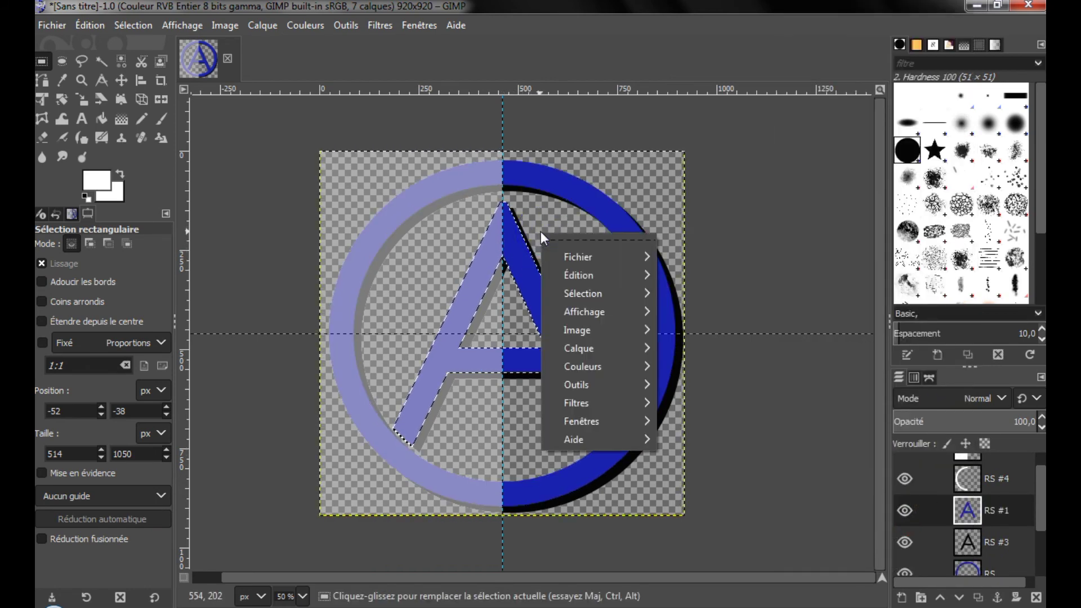
{"action": "mouse_move", "coordinate": [600, 260]}
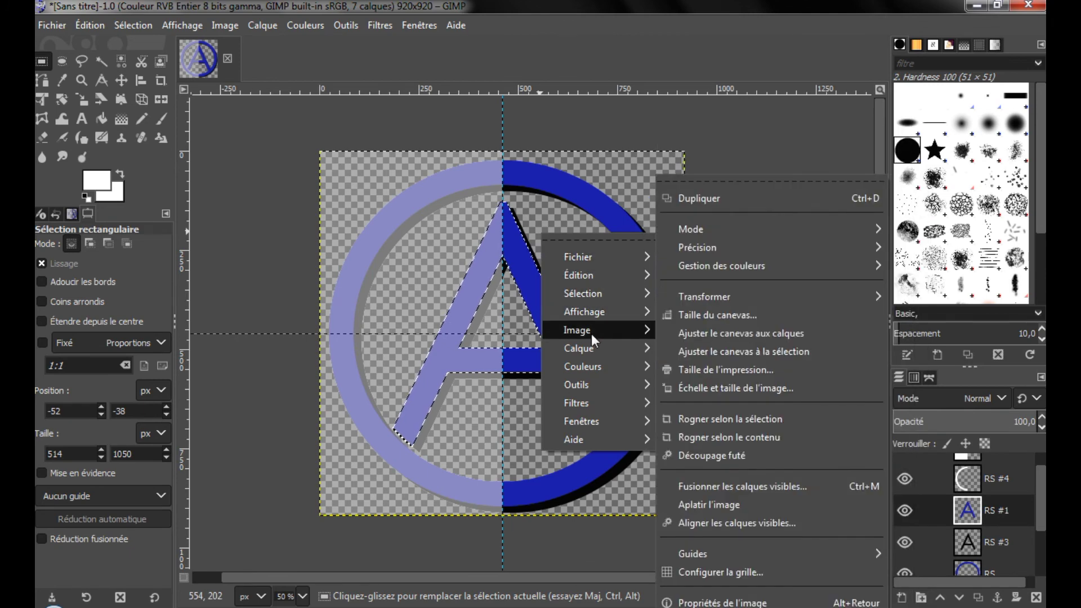
{"action": "mouse_move", "coordinate": [622, 297]}
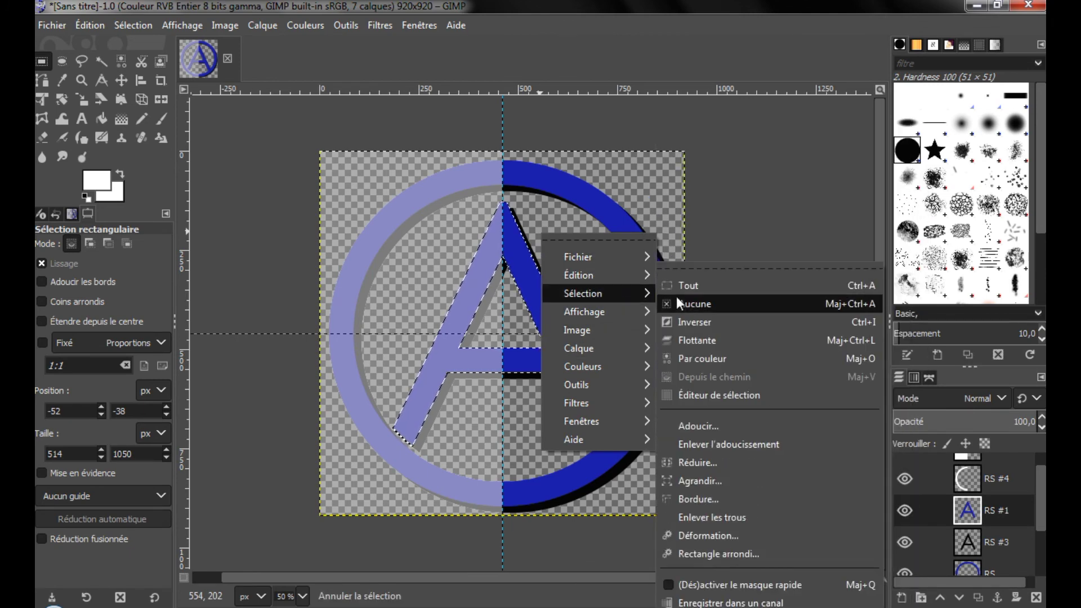
{"action": "left_click", "coordinate": [682, 319]}
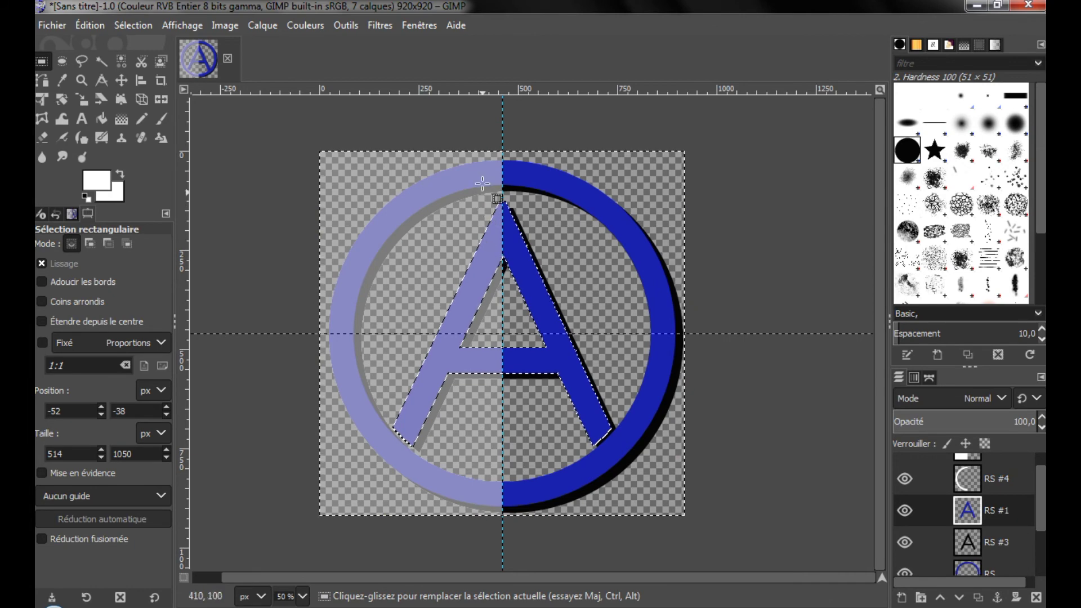
Step: Make layer RS #5 active and clear the selected area outside the letter A from its white half
{"action": "left_click", "coordinate": [90, 25]}
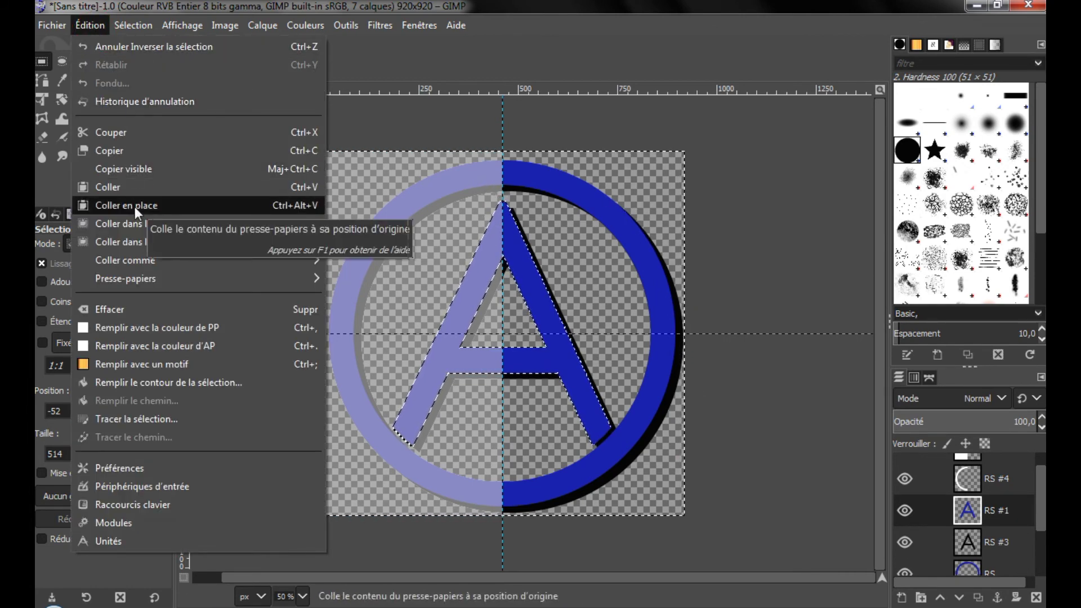
{"action": "mouse_move", "coordinate": [125, 259]}
{"action": "left_click", "coordinate": [1035, 515]}
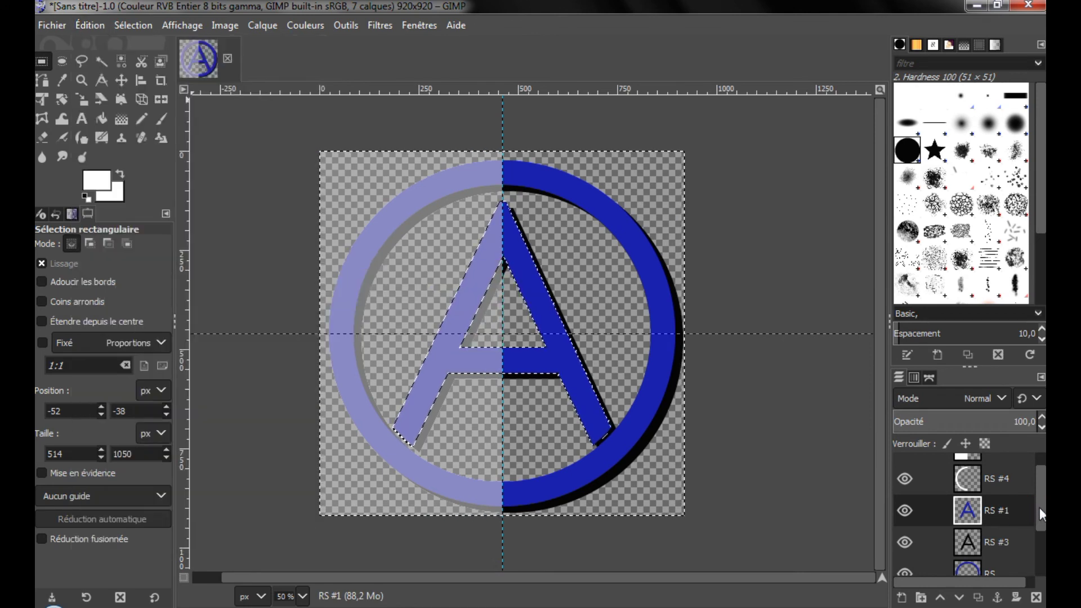
{"action": "scroll", "coordinate": [1040, 508], "scroll_direction": "up", "scroll_amount": 1}
{"action": "left_click", "coordinate": [980, 472]}
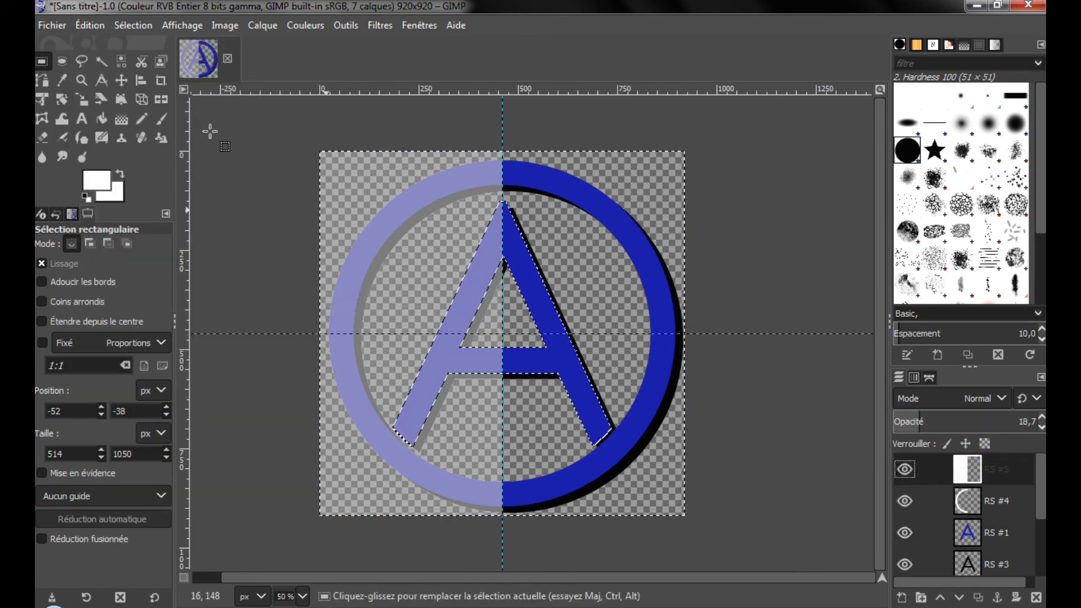
{"action": "left_click", "coordinate": [78, 25]}
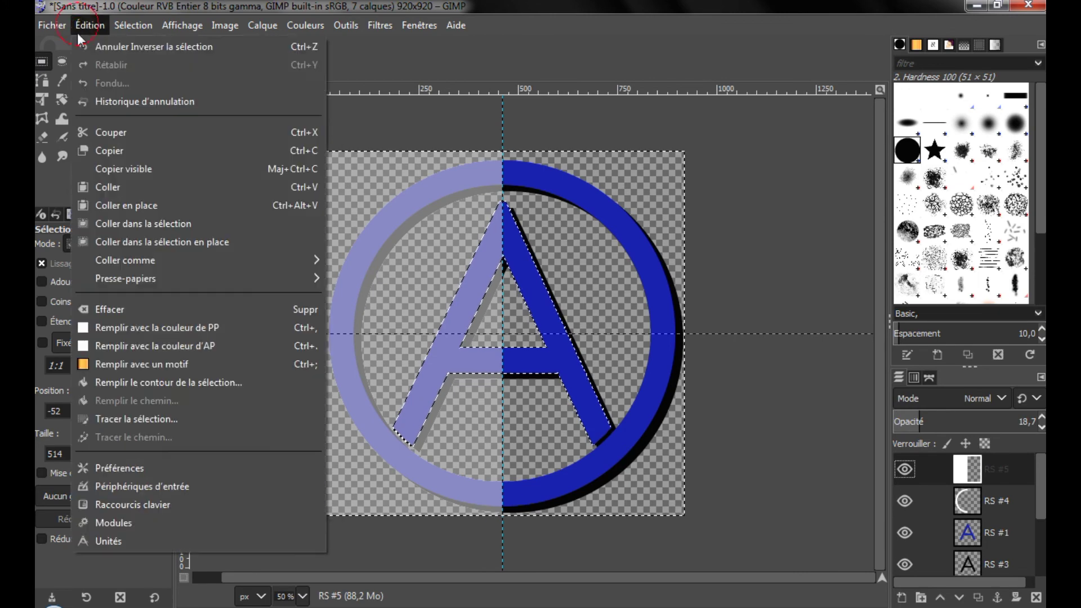
{"action": "left_click", "coordinate": [116, 309]}
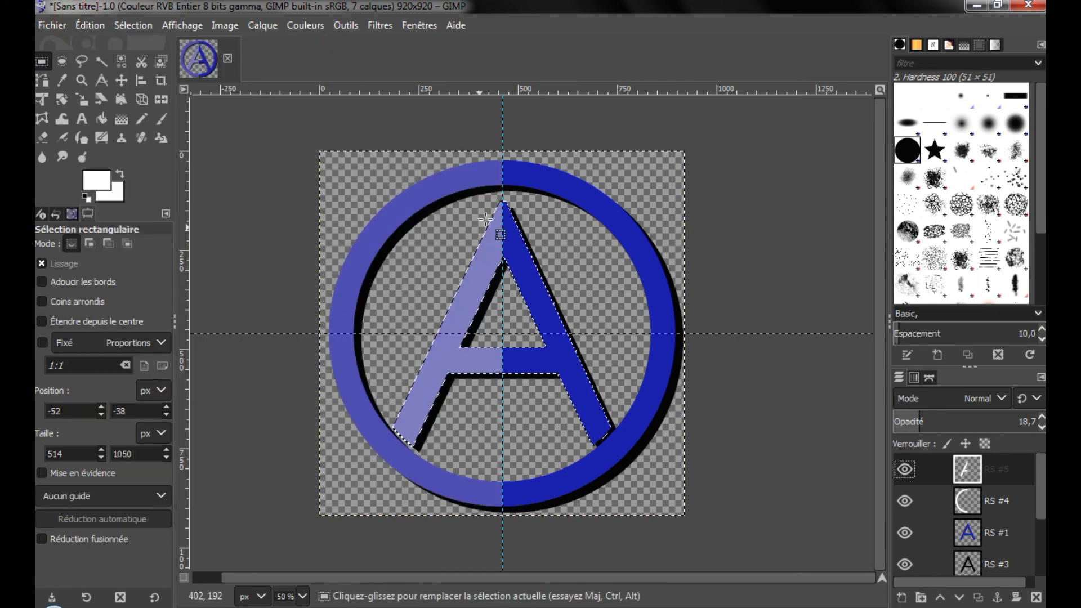
Step: Lower the opacity of layer RS #5 to 4.4 and remove the selection from the image
{"action": "left_click_drag", "start_coordinate": [919, 422], "coordinate": [1022, 422]}
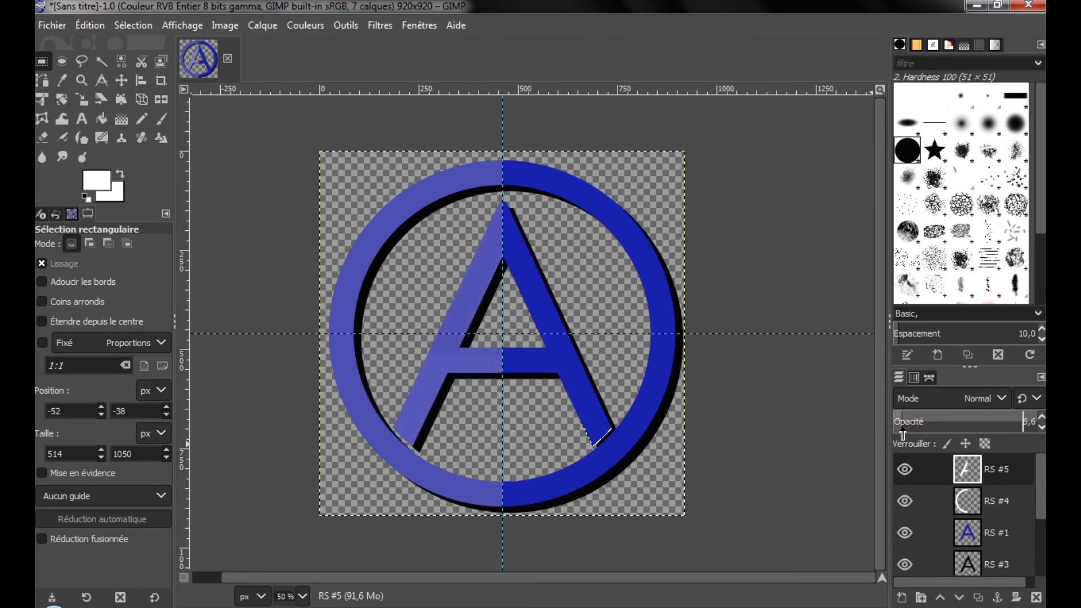
{"action": "left_click_drag", "start_coordinate": [901, 435], "coordinate": [900, 434]}
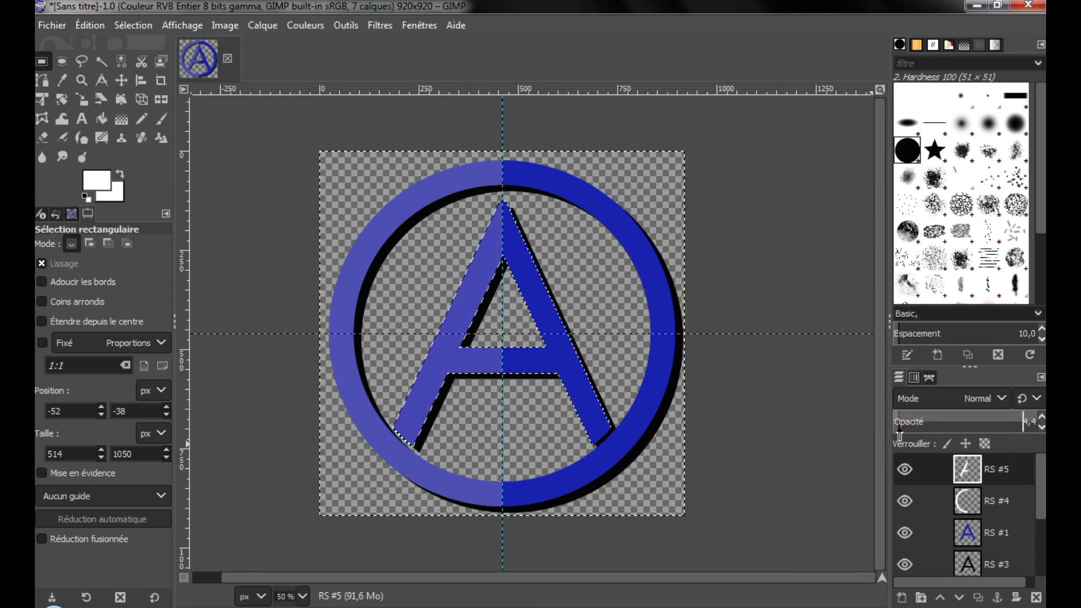
{"action": "right_click", "coordinate": [567, 220]}
{"action": "mouse_move", "coordinate": [596, 285]}
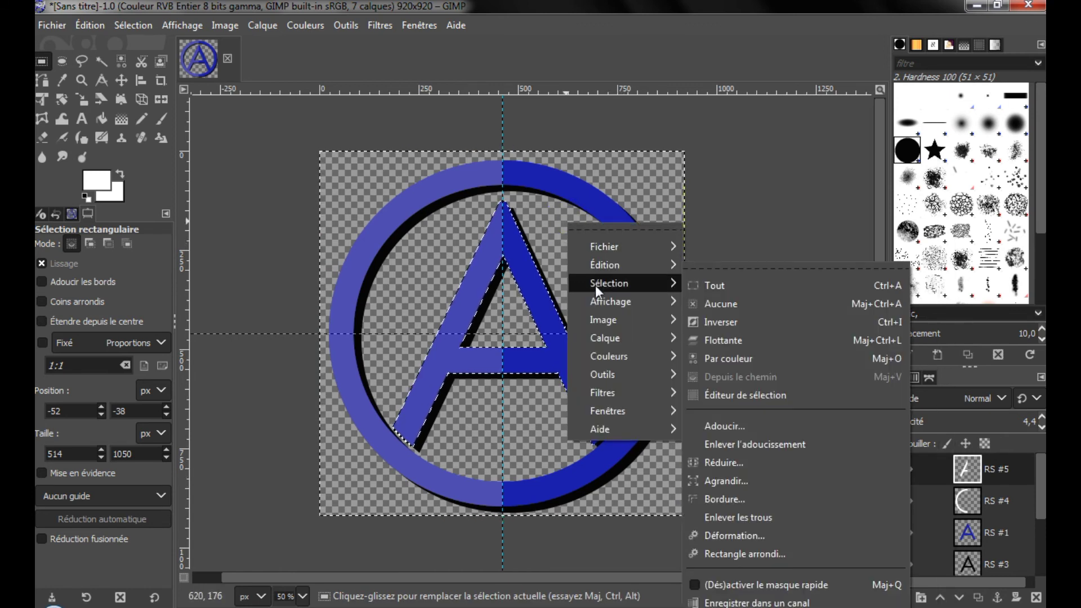
{"action": "left_click", "coordinate": [731, 298]}
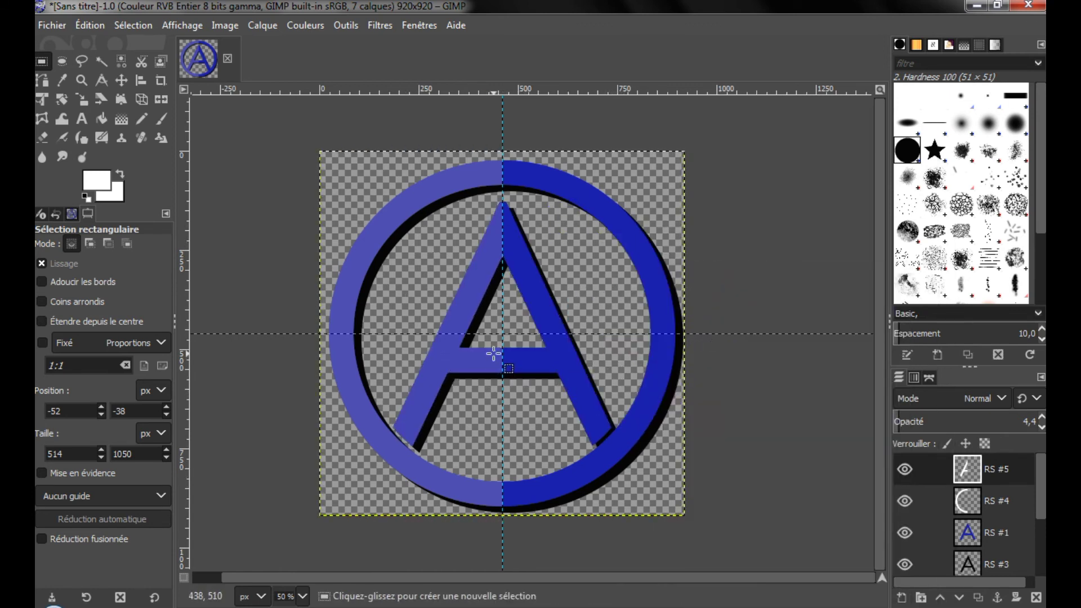
{"action": "left_click_drag", "start_coordinate": [600, 283], "coordinate": [616, 258]}
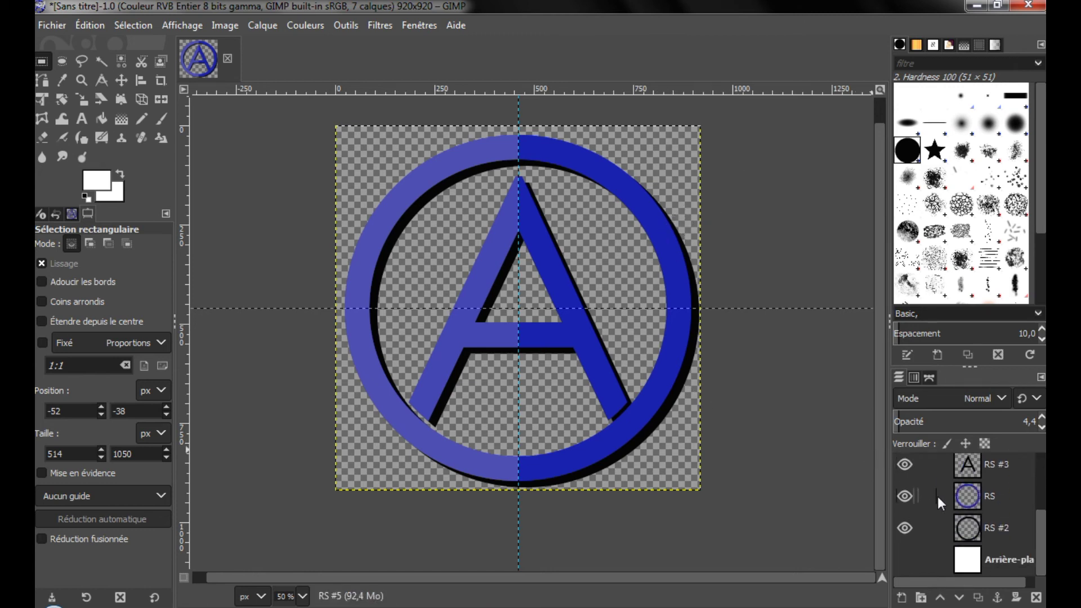
Step: Hide layers RS #5, RS #4, RS #1, RS #3, RS #2 and RS one after another to inspect the logo's structure
{"action": "left_click", "coordinate": [906, 469]}
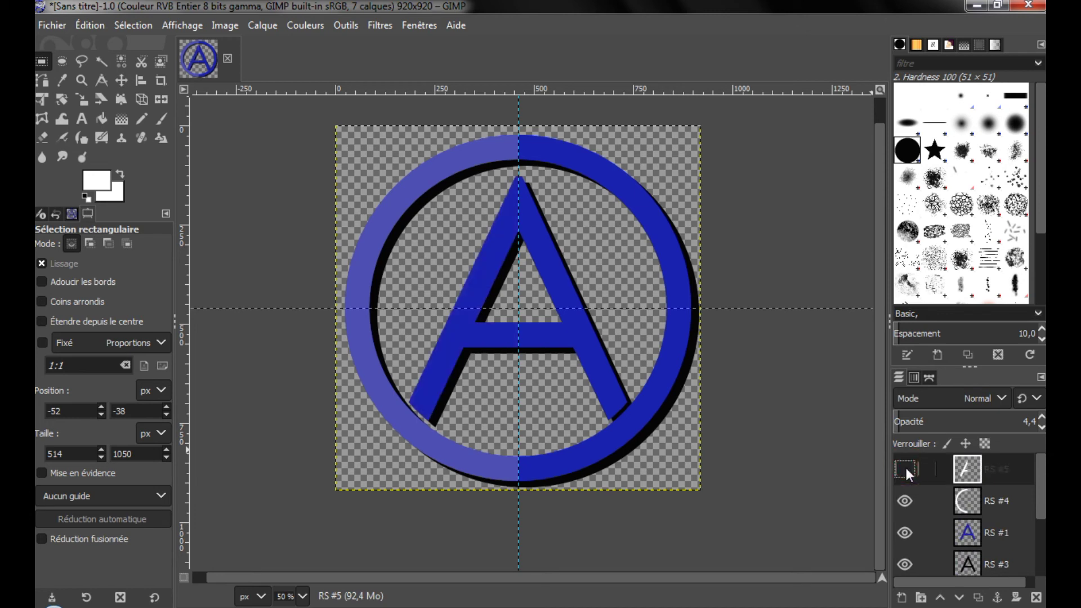
{"action": "left_click", "coordinate": [905, 504]}
{"action": "left_click", "coordinate": [908, 533]}
{"action": "scroll", "coordinate": [908, 533], "scroll_direction": "down", "scroll_amount": 1}
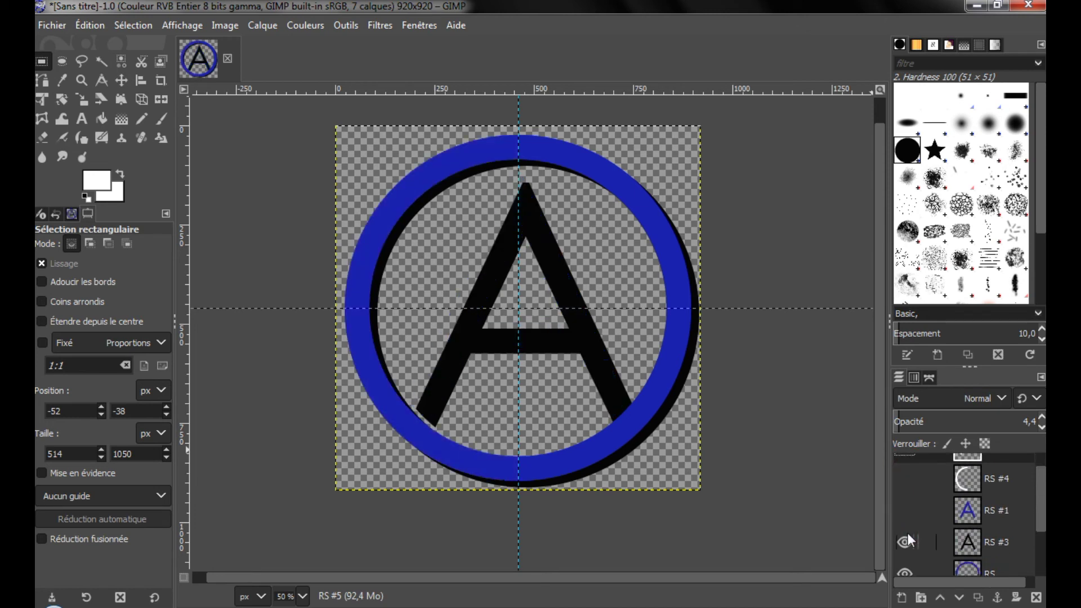
{"action": "left_click", "coordinate": [908, 533]}
{"action": "scroll", "coordinate": [908, 533], "scroll_direction": "down", "scroll_amount": 2}
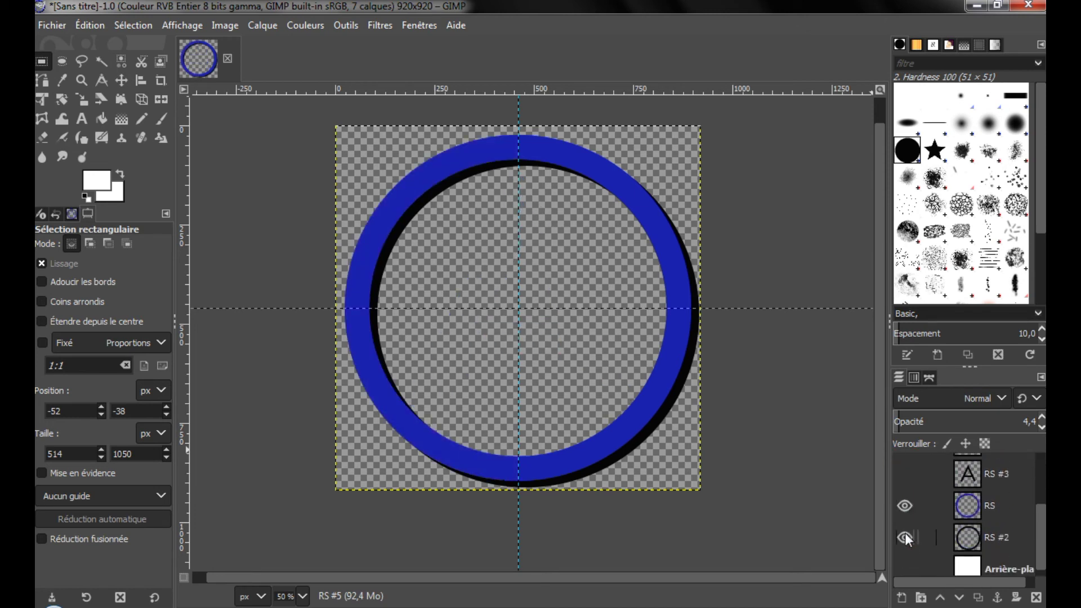
{"action": "left_click", "coordinate": [907, 536]}
{"action": "left_click", "coordinate": [904, 505]}
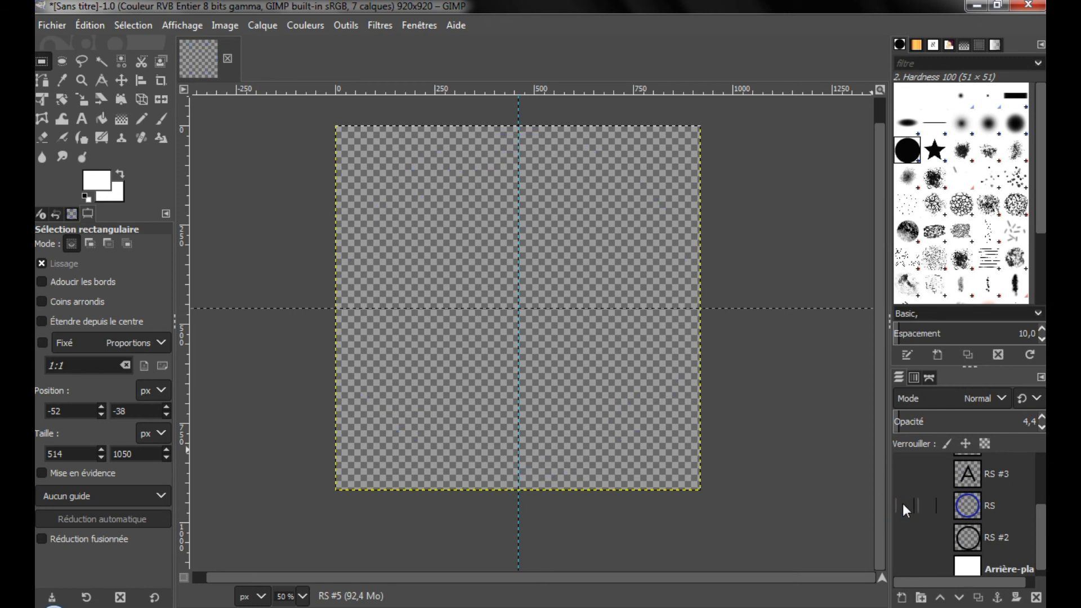
Step: Show the ring, letter, shadow and highlight layers again one by one, from RS up to RS #5
{"action": "left_click", "coordinate": [904, 505]}
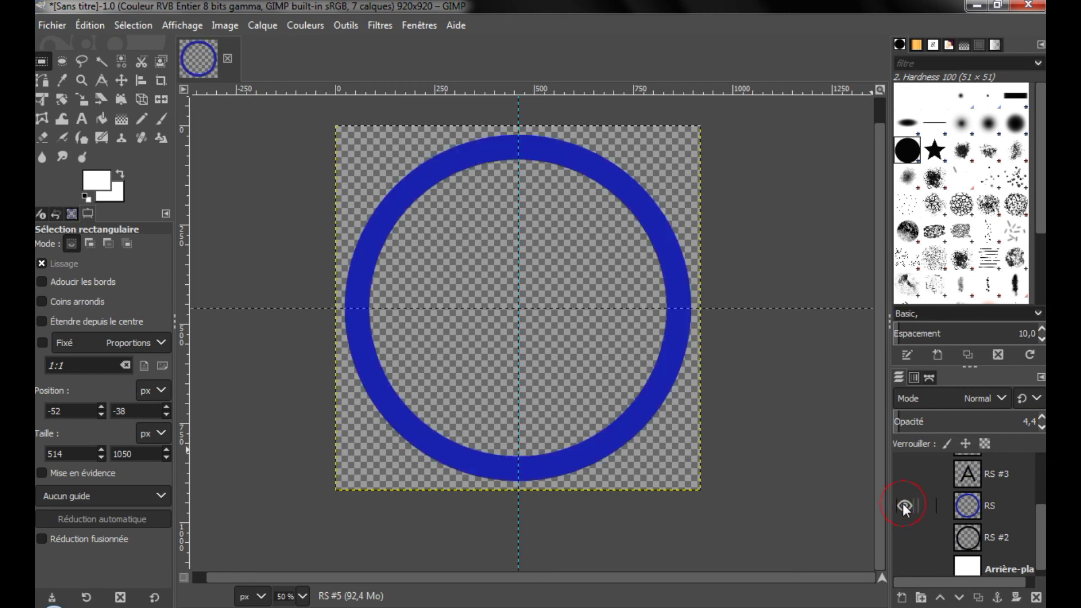
{"action": "left_click", "coordinate": [905, 538]}
{"action": "scroll", "coordinate": [904, 539], "scroll_direction": "up", "scroll_amount": 2}
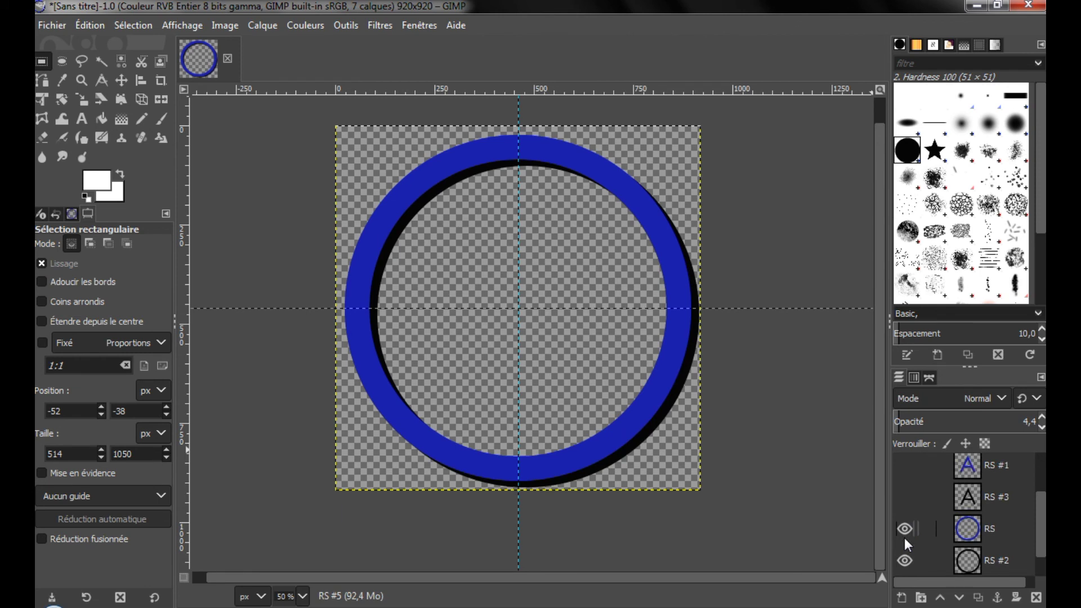
{"action": "left_click", "coordinate": [905, 487]}
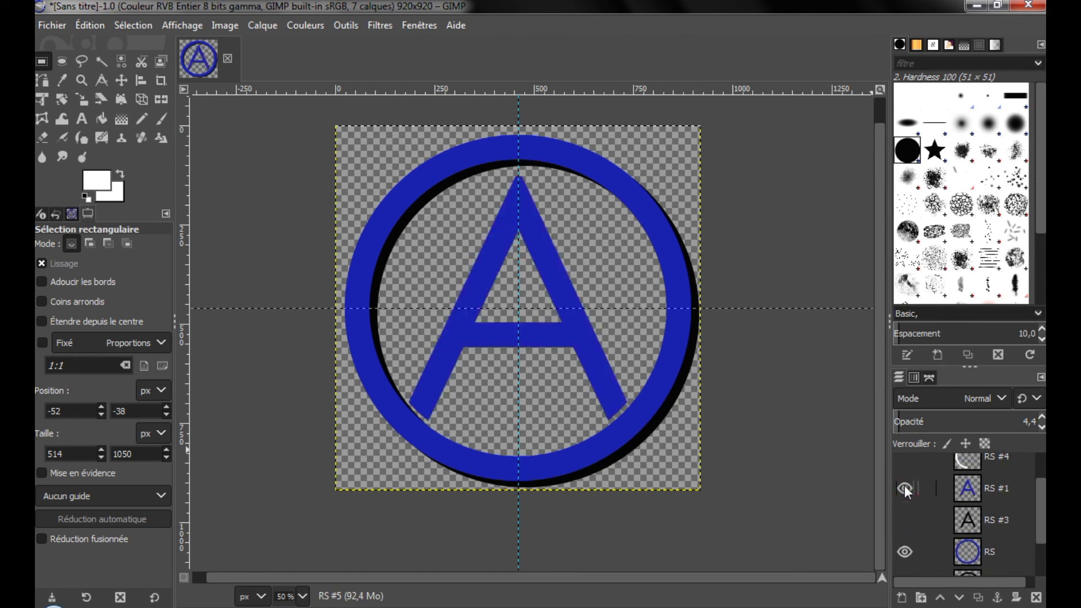
{"action": "left_click", "coordinate": [907, 524]}
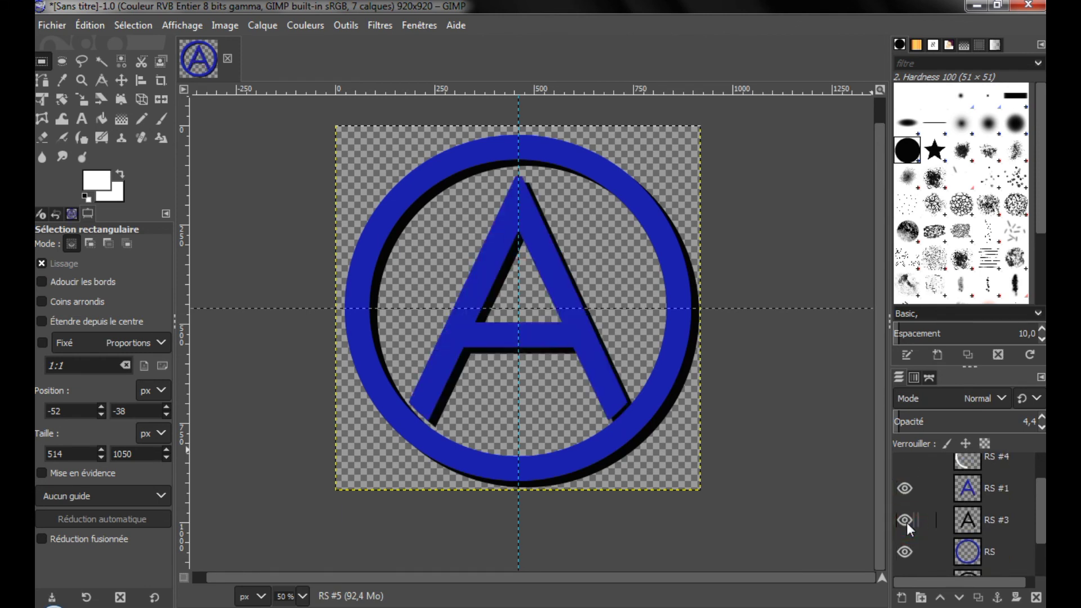
{"action": "scroll", "coordinate": [907, 524], "scroll_direction": "up", "scroll_amount": 2}
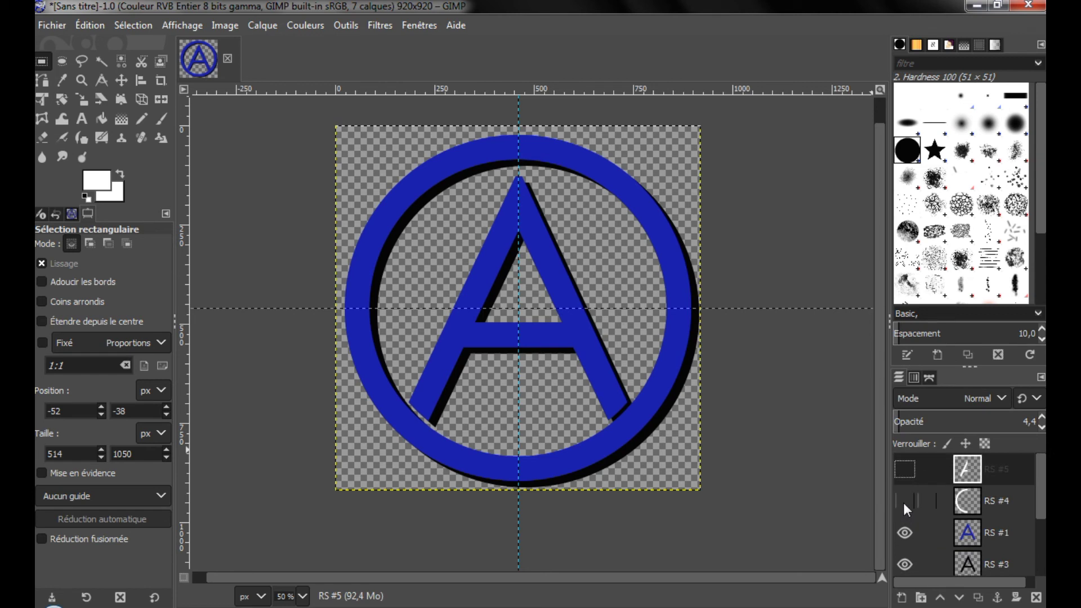
{"action": "left_click", "coordinate": [904, 502]}
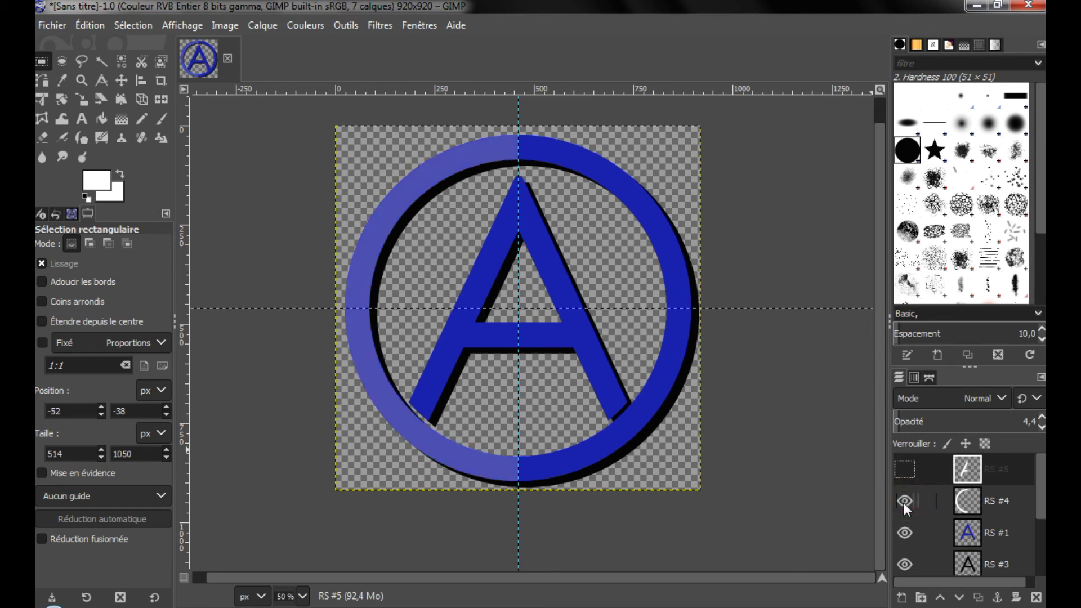
{"action": "left_click", "coordinate": [904, 470]}
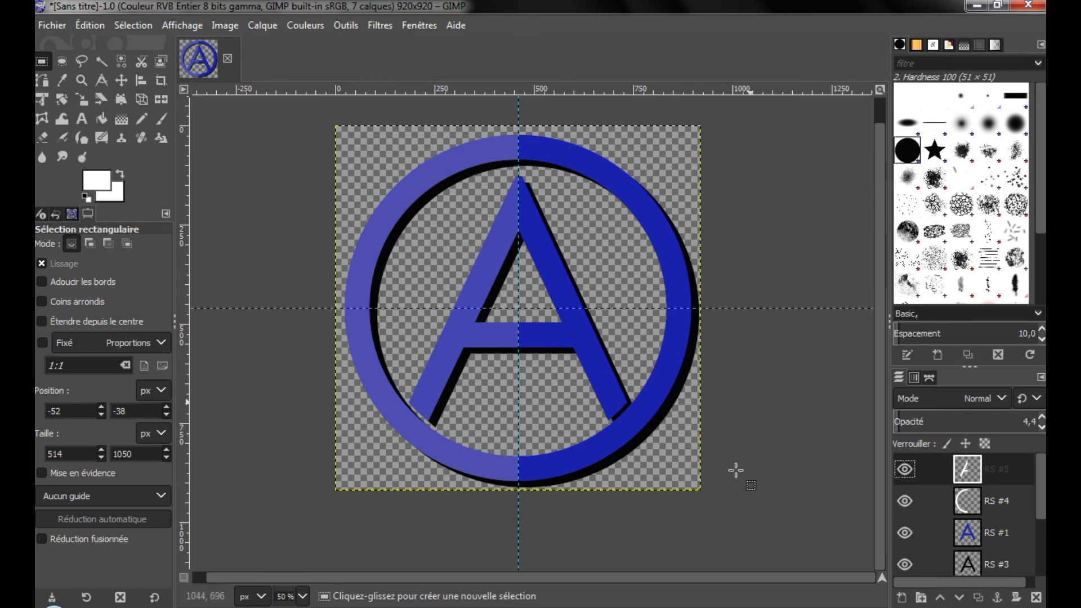
Step: Preview the logo on the white background layer, and hide that layer again to keep the image transparent
{"action": "scroll", "coordinate": [934, 522], "scroll_direction": "down", "scroll_amount": 3}
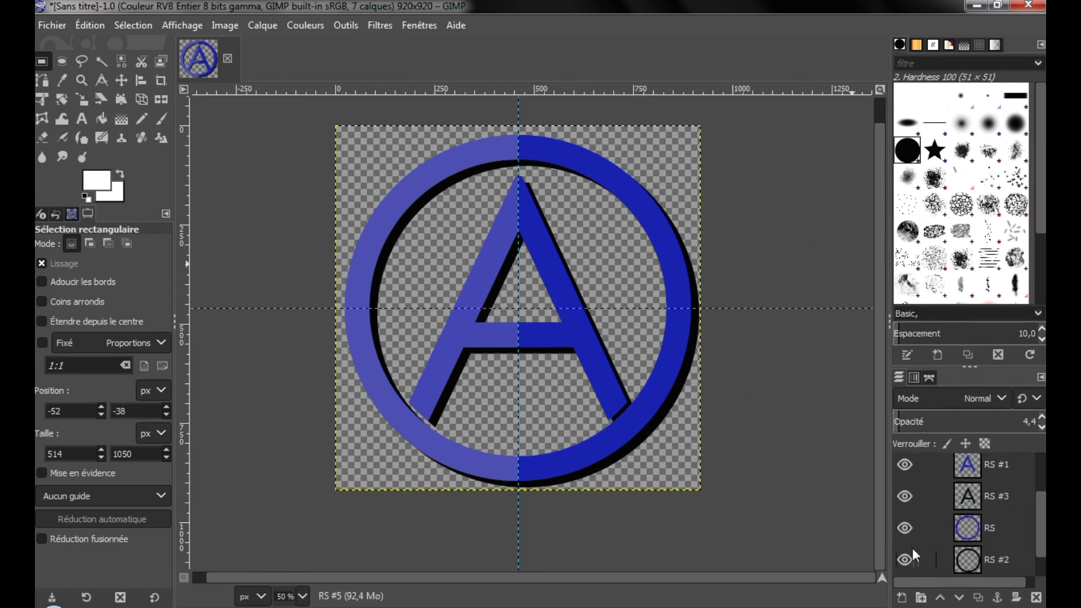
{"action": "left_click", "coordinate": [905, 560]}
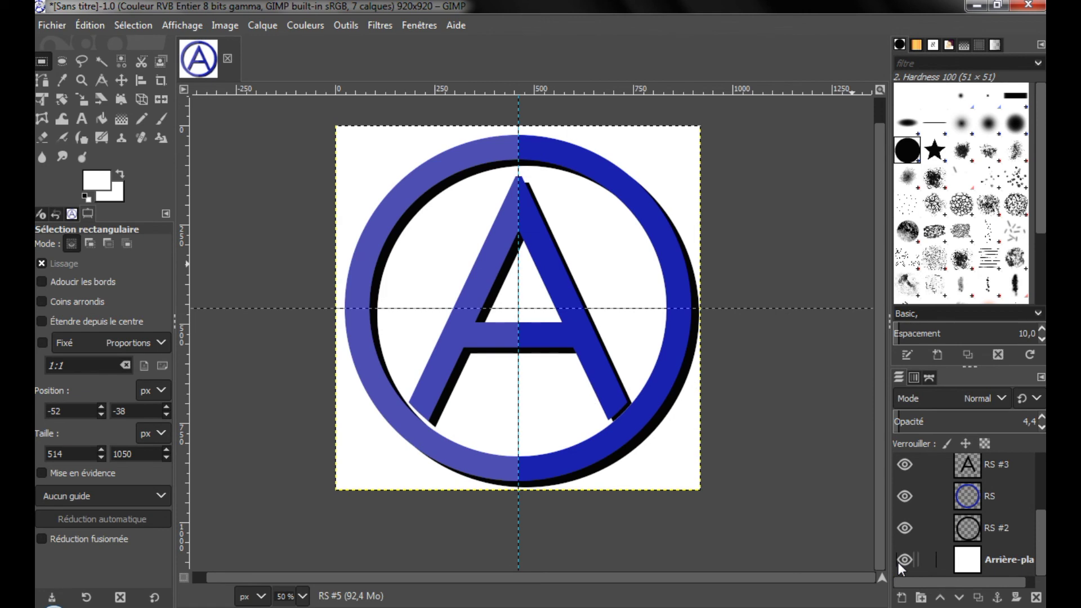
{"action": "left_click", "coordinate": [900, 561]}
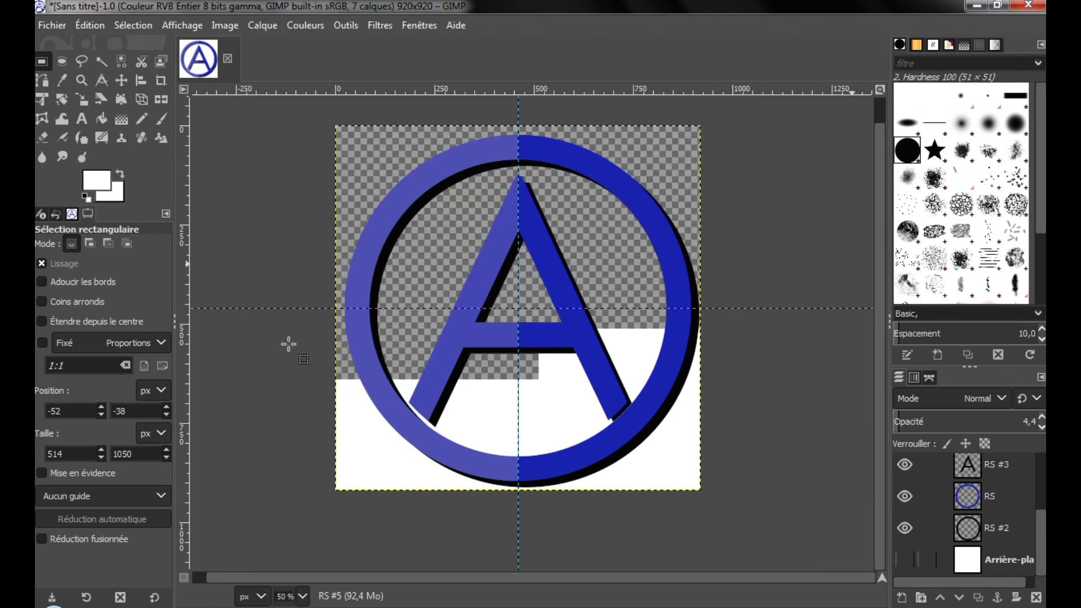
Step: Export the image as tuto.png to the Bureau (Desktop) folder, with the default PNG options and compression level 9
{"action": "left_click", "coordinate": [51, 25]}
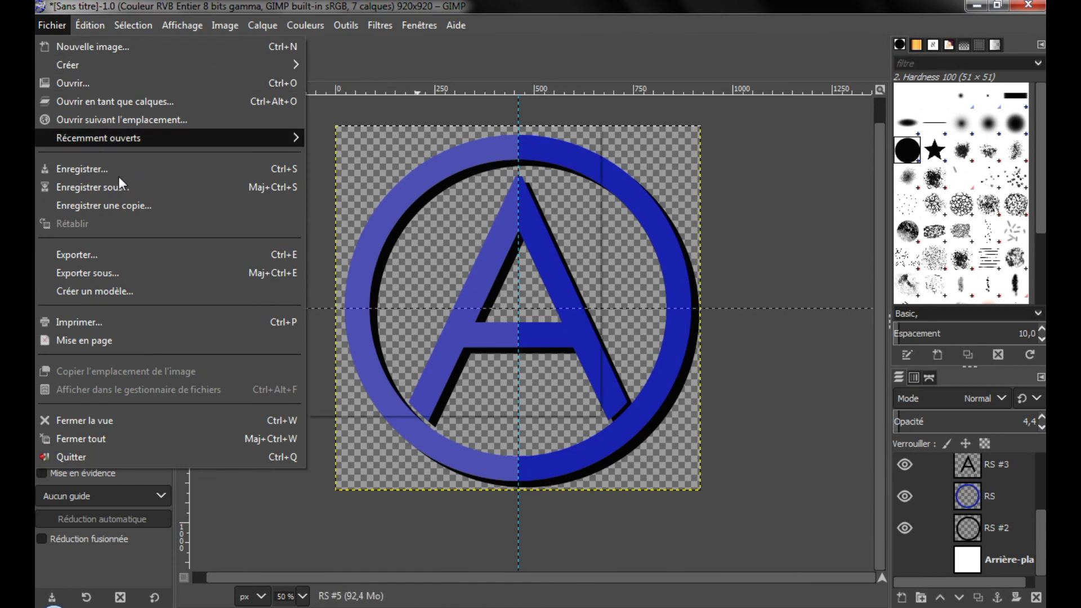
{"action": "left_click", "coordinate": [112, 257]}
{"action": "left_click_drag", "start_coordinate": [281, 40], "coordinate": [385, 103]}
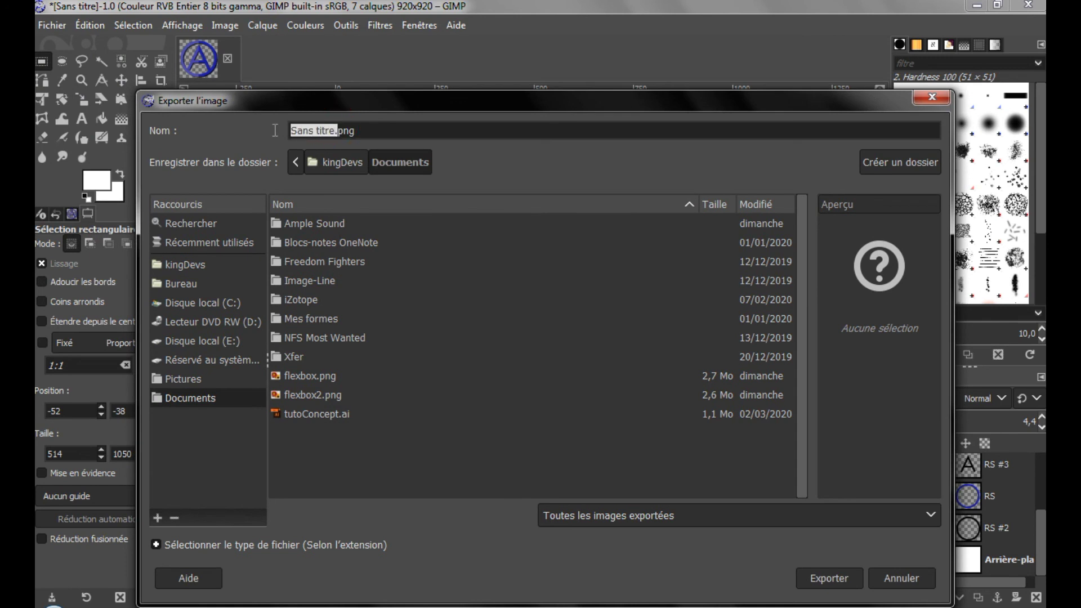
{"action": "key", "text": "BackSpace"}
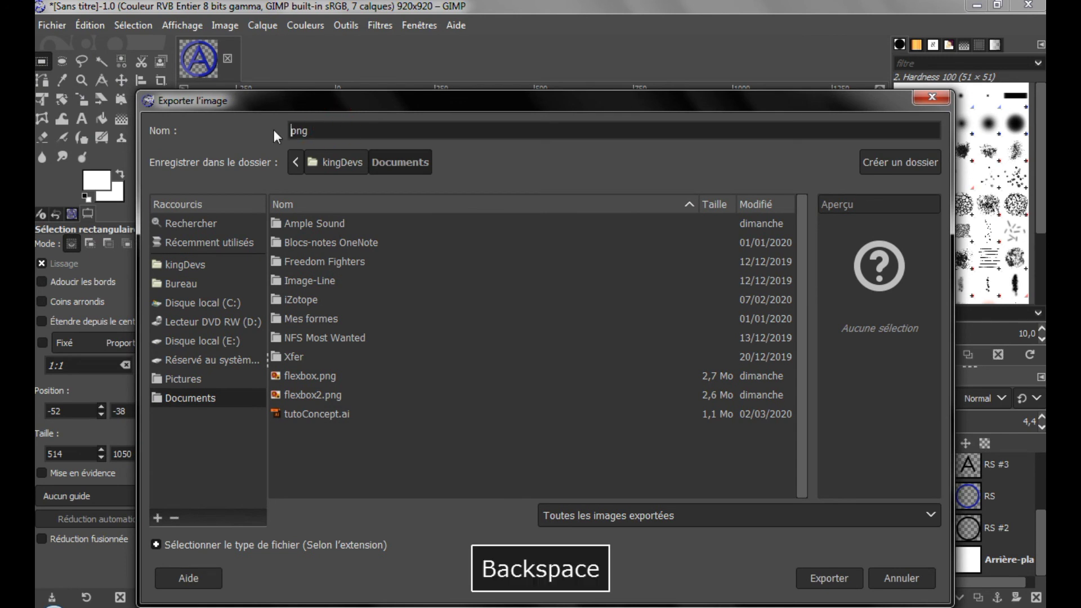
{"action": "type", "text": "tuto"}
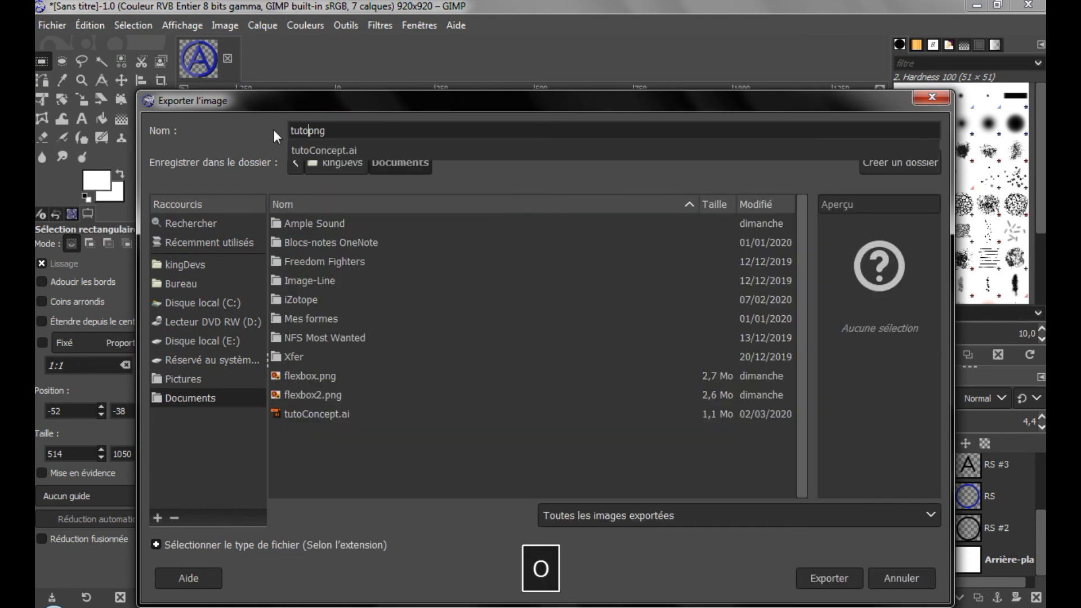
{"action": "type", "text": "."}
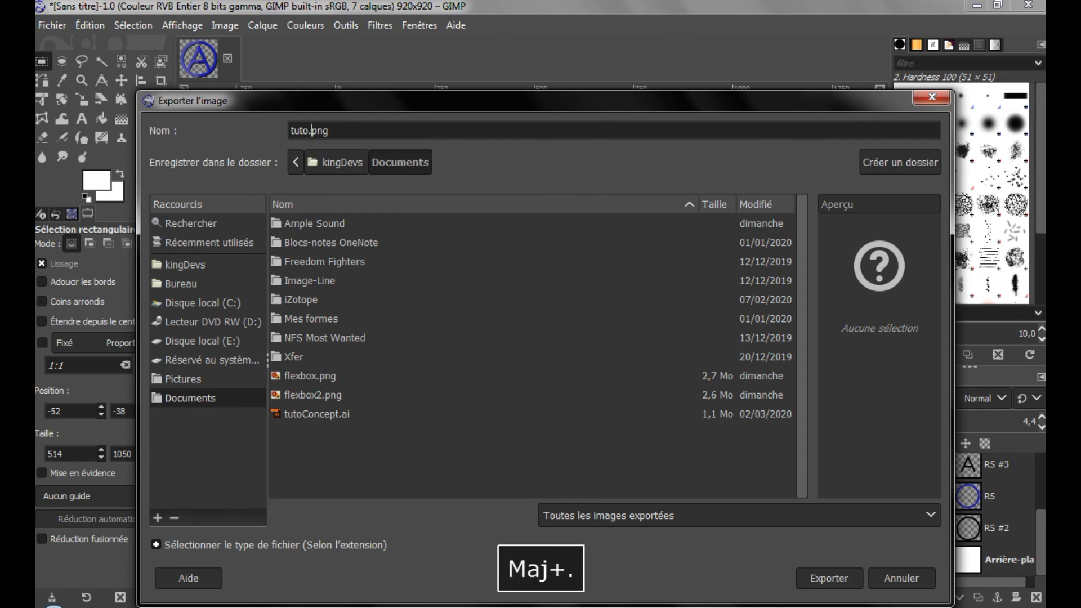
{"action": "left_click", "coordinate": [198, 282]}
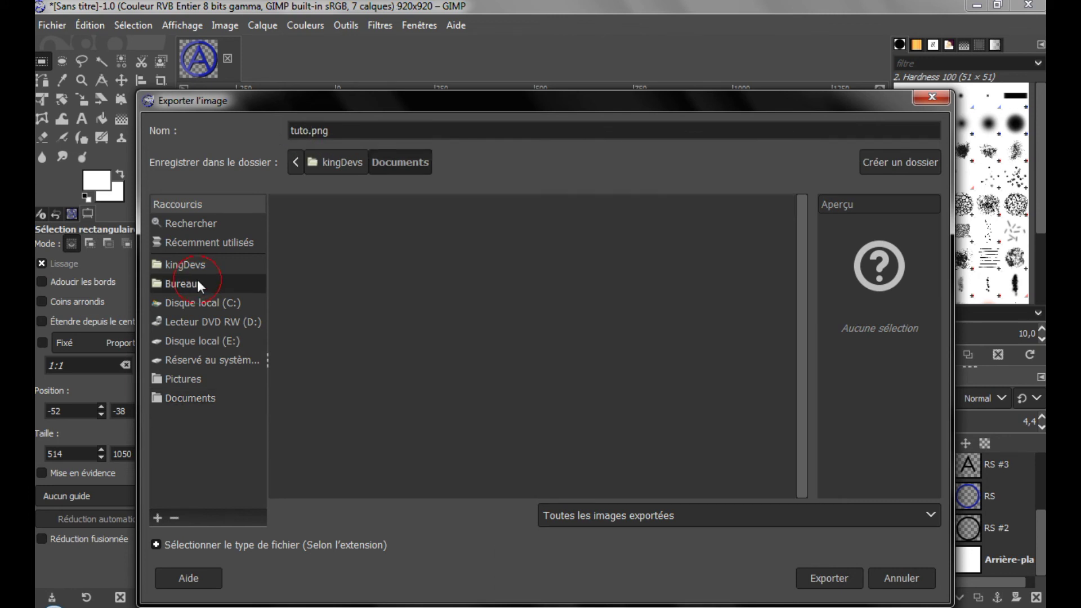
{"action": "left_click", "coordinate": [839, 576]}
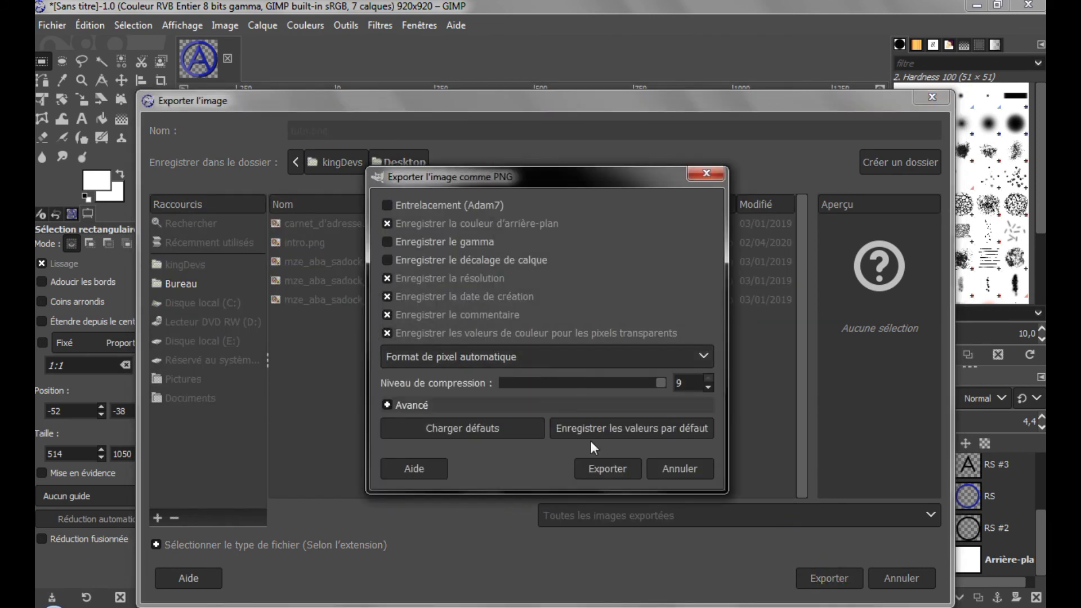
{"action": "left_click", "coordinate": [606, 468]}
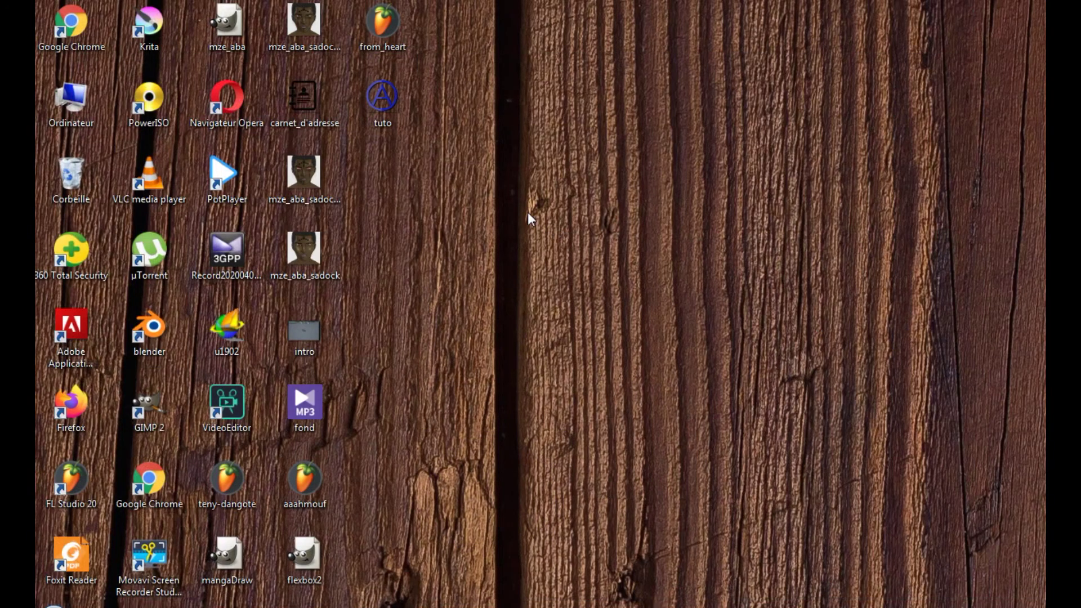
Step: Open the exported tuto image from the desktop in Windows Photo Viewer and inspect the logo up close
{"action": "left_click", "coordinate": [376, 100]}
{"action": "double_click", "coordinate": [376, 100]}
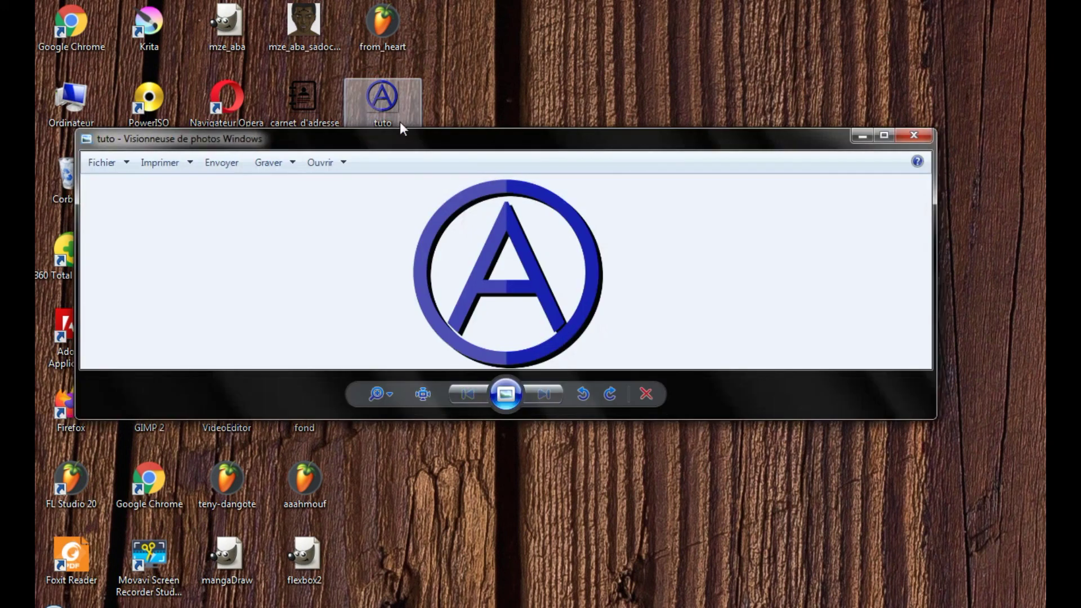
{"action": "scroll", "coordinate": [516, 241], "scroll_direction": "up", "scroll_amount": 5}
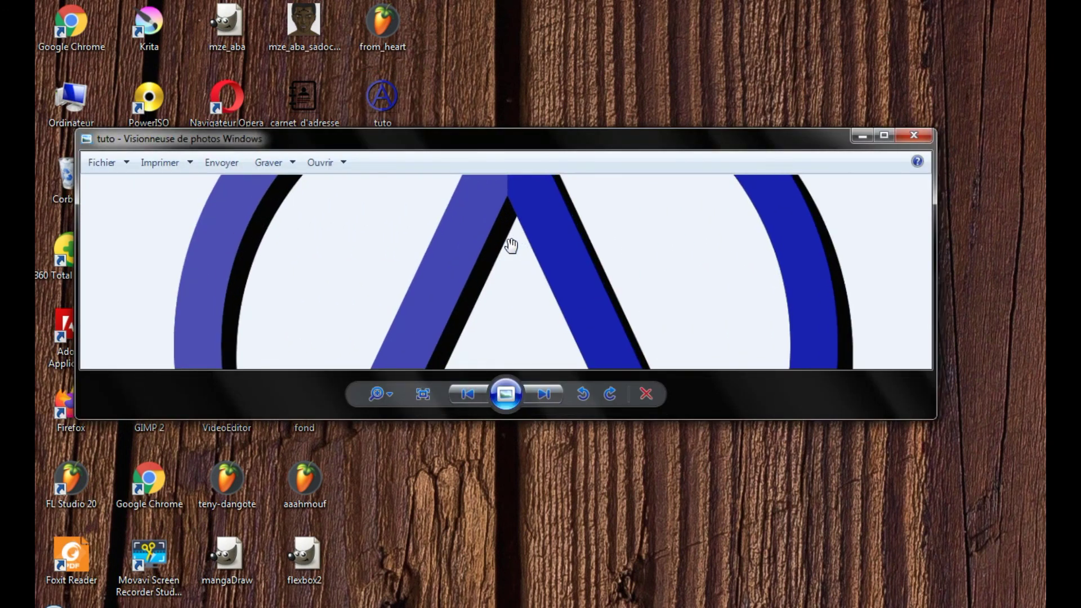
{"action": "scroll", "coordinate": [512, 234], "scroll_direction": "down", "scroll_amount": 5}
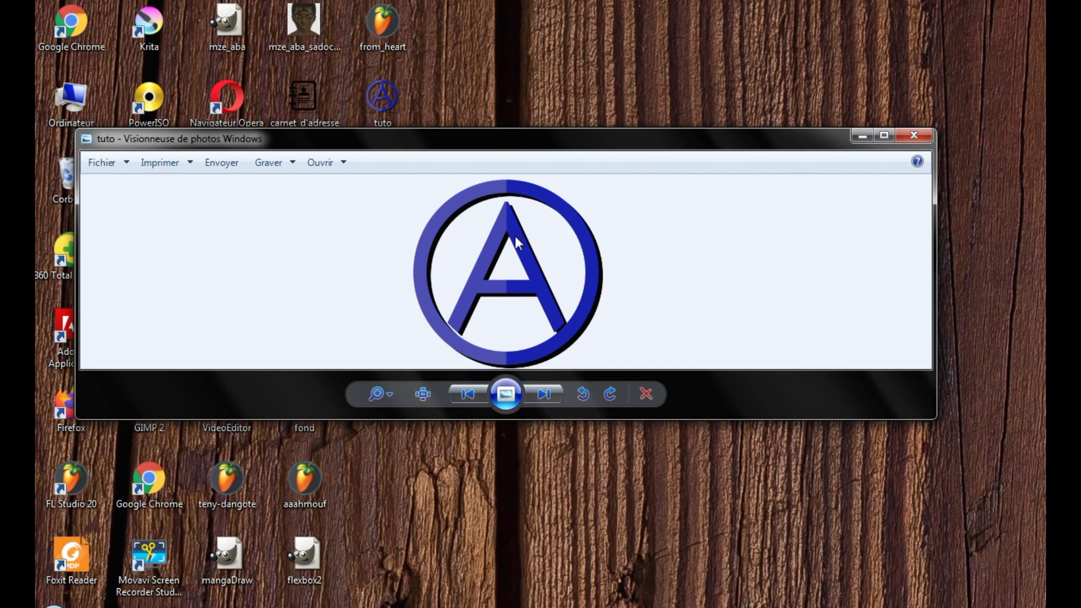
Step: Switch to the GIMP window showing the logo and minimize it again
{"action": "mouse_move", "coordinate": [498, 607]}
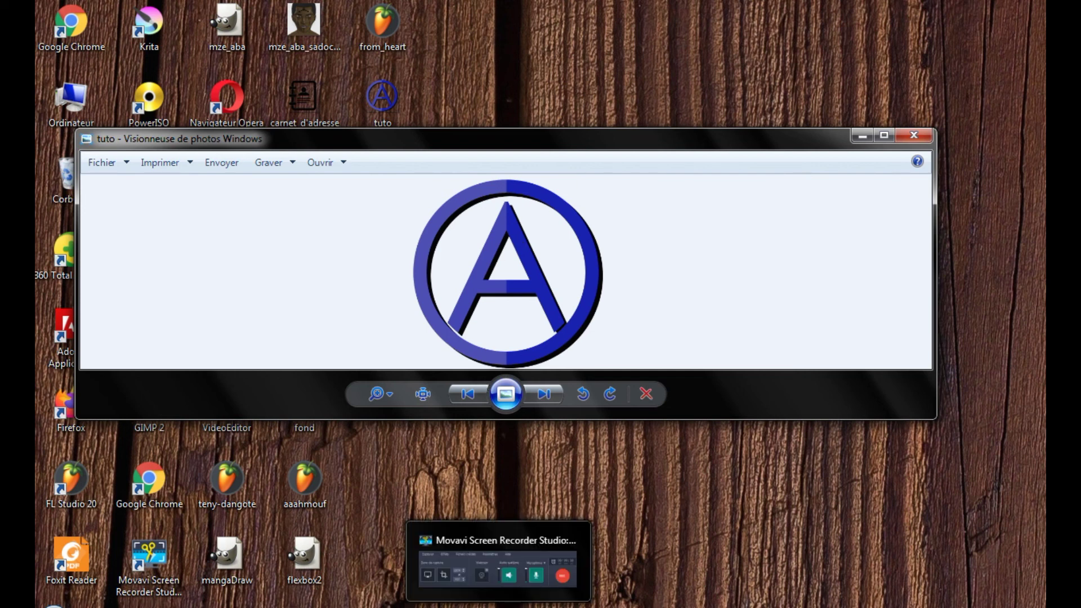
{"action": "key", "text": "alt+Tab"}
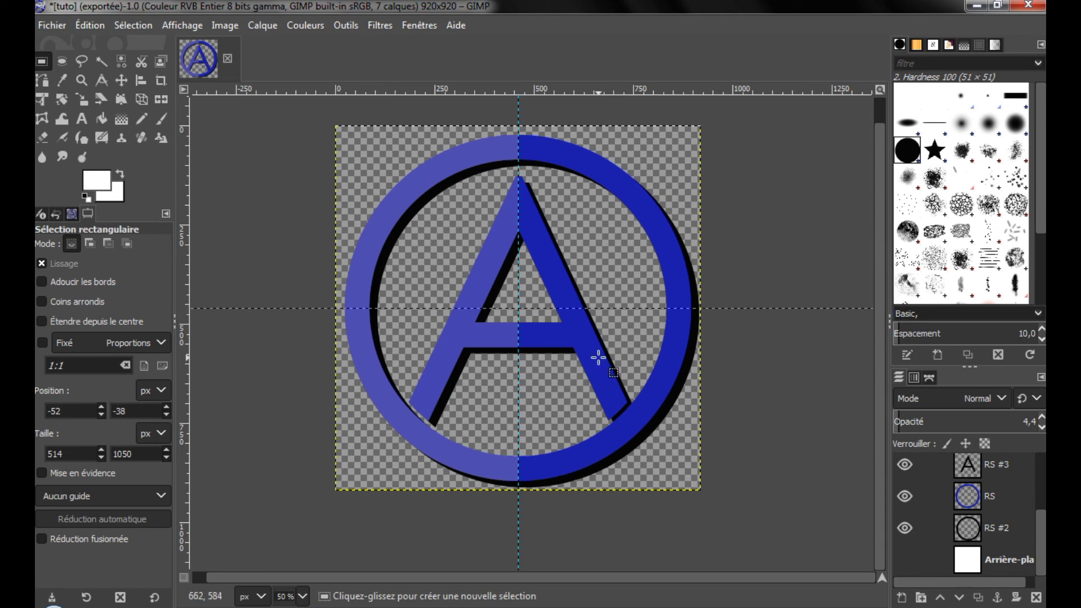
{"action": "left_click", "coordinate": [977, 5]}
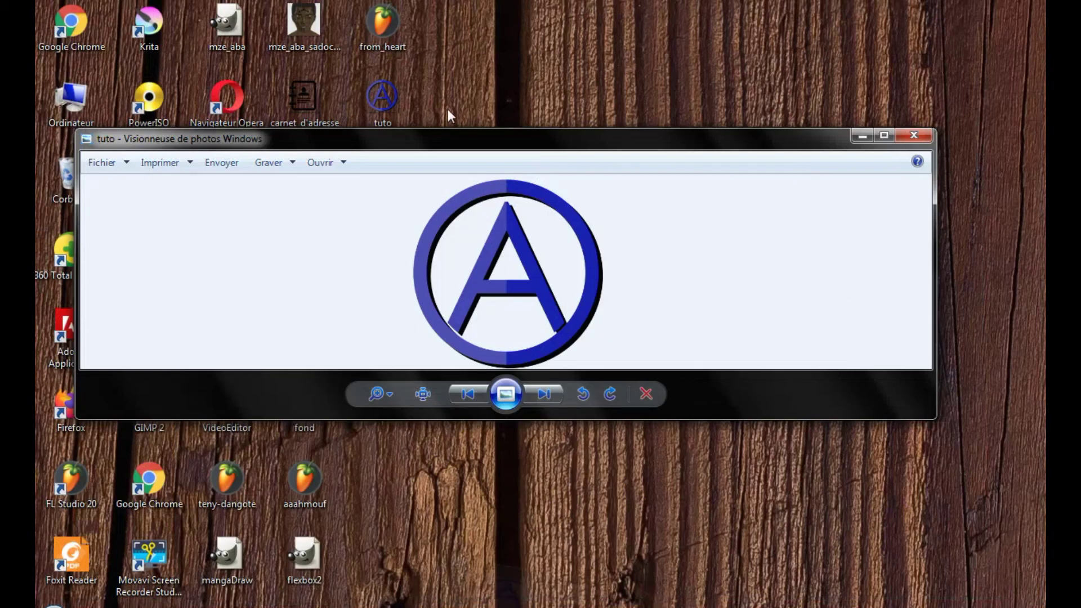
Step: View the previous picture, the character portrait, up close in Windows Photo Viewer and close the viewer
{"action": "left_click", "coordinate": [463, 392]}
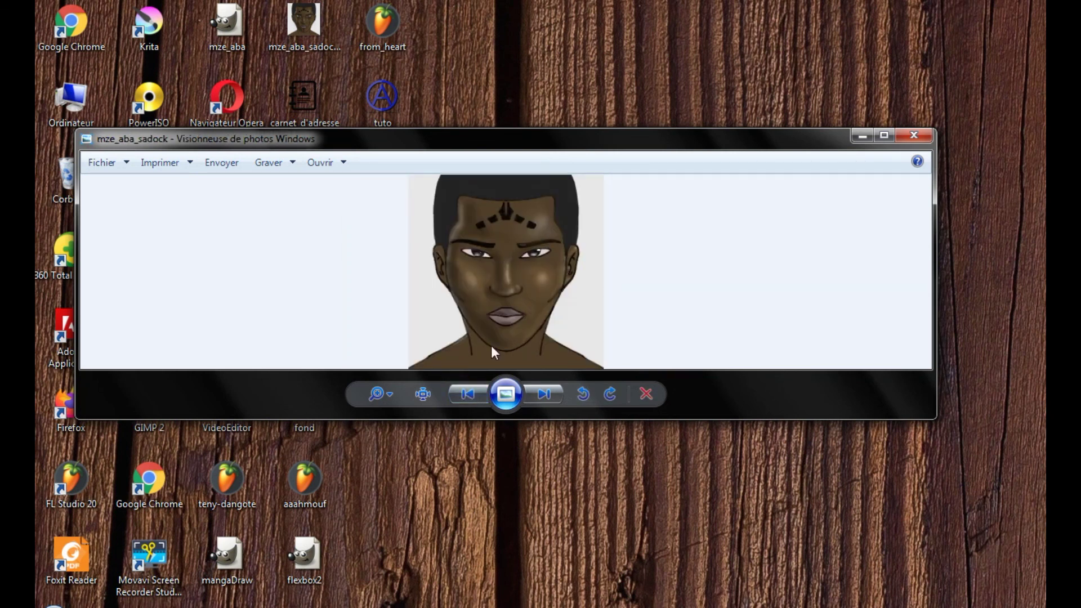
{"action": "scroll", "coordinate": [478, 275], "scroll_direction": "up", "scroll_amount": 3}
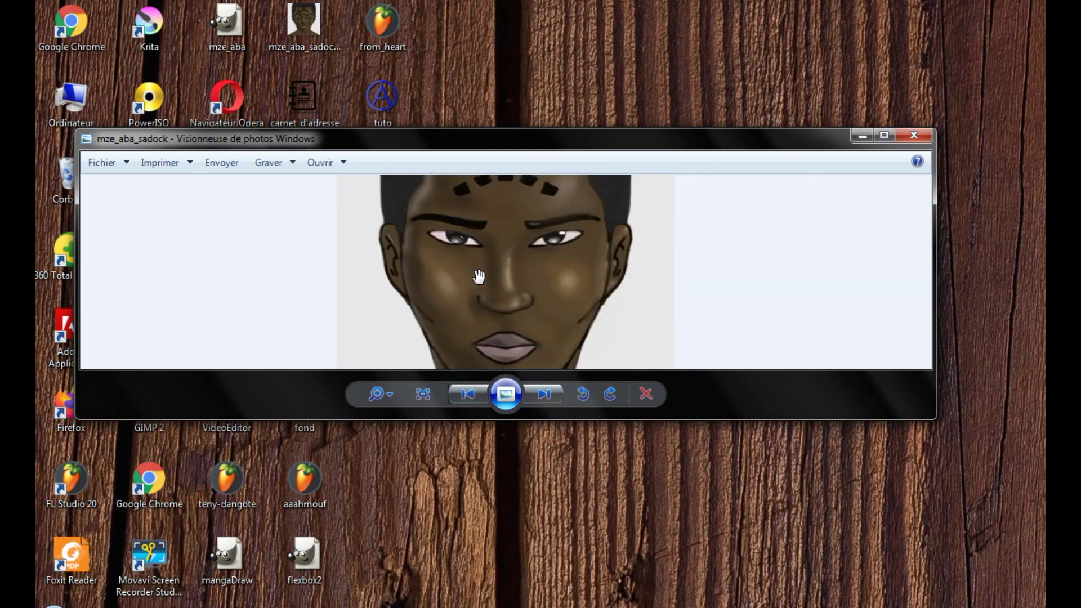
{"action": "scroll", "coordinate": [479, 276], "scroll_direction": "down", "scroll_amount": 3}
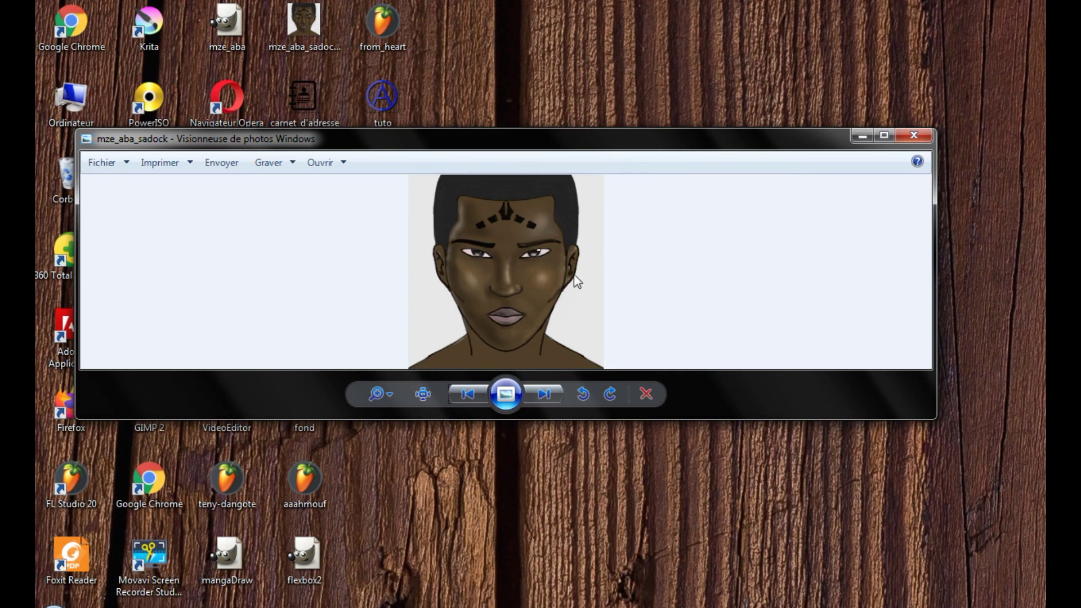
{"action": "left_click", "coordinate": [916, 135]}
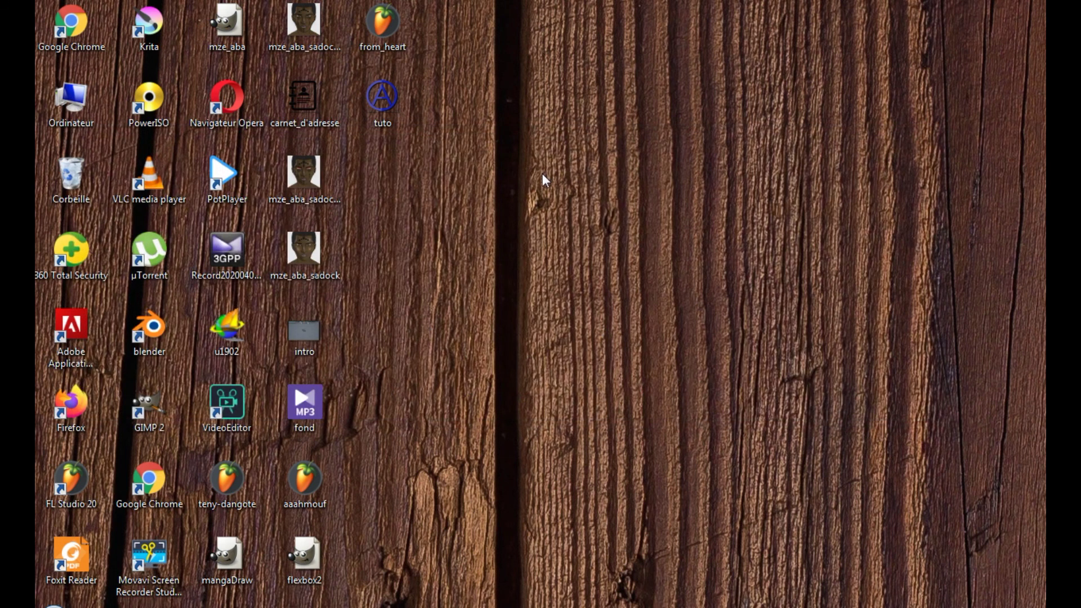